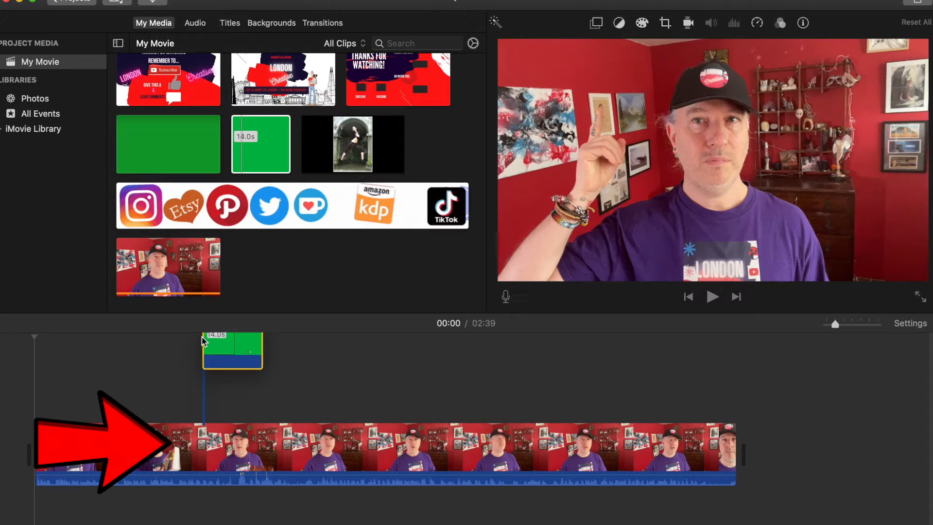
Place the 14-second green-screen clip above the main video in the timeline
drag(202, 340, 201, 377)
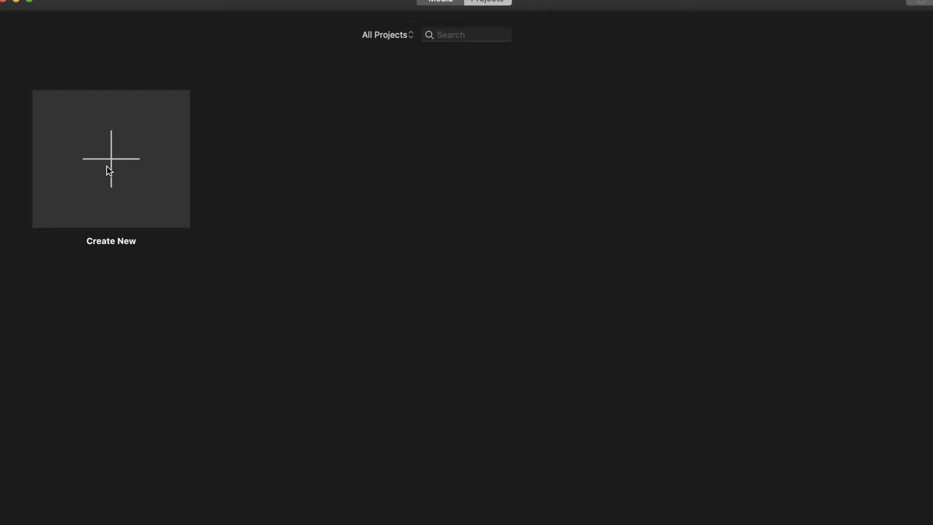
Create a new movie project and import the seven selected files from the 001 Essentials folder into My Movie
click(109, 170)
click(89, 238)
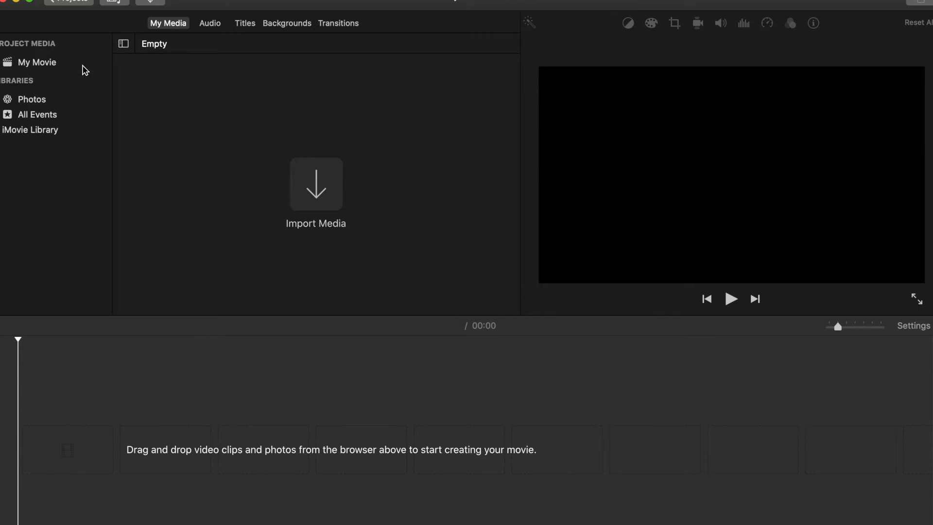
click(17, 66)
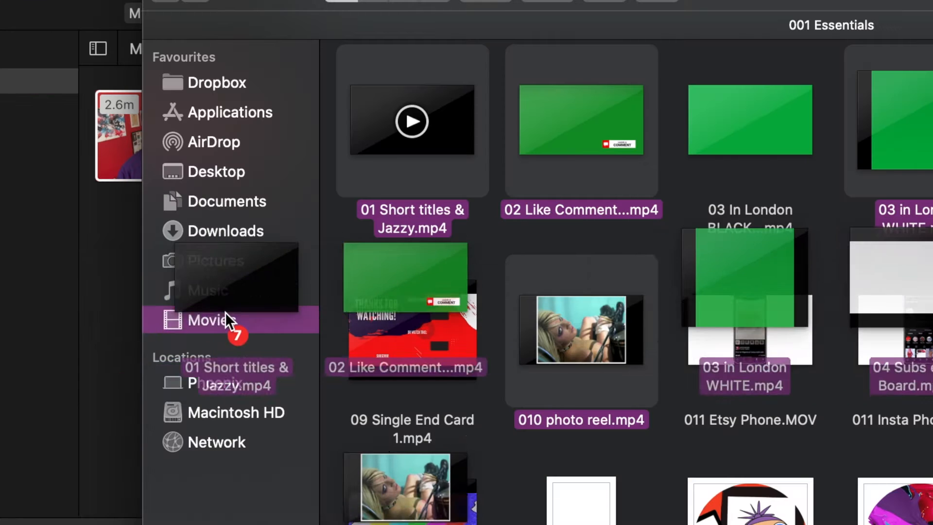
drag(225, 312, 110, 316)
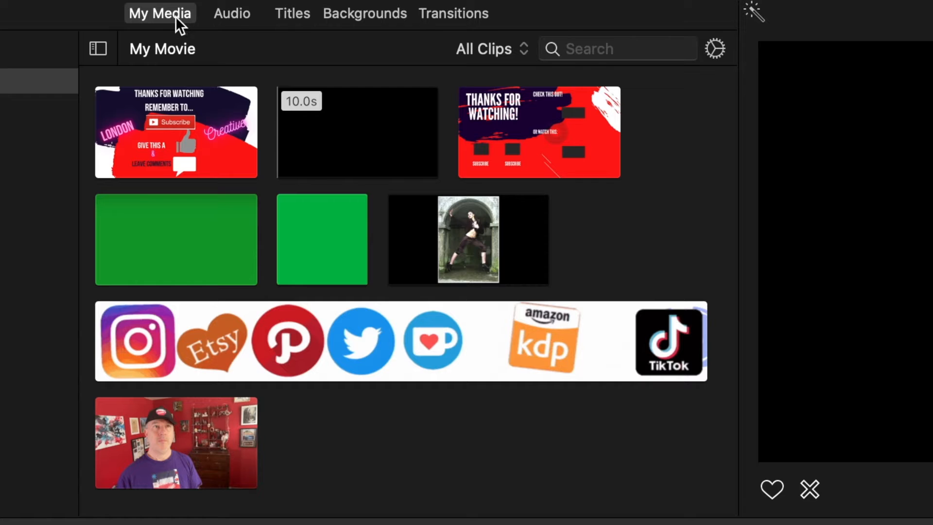
Look through the available music tracks and the full list of title styles
click(230, 17)
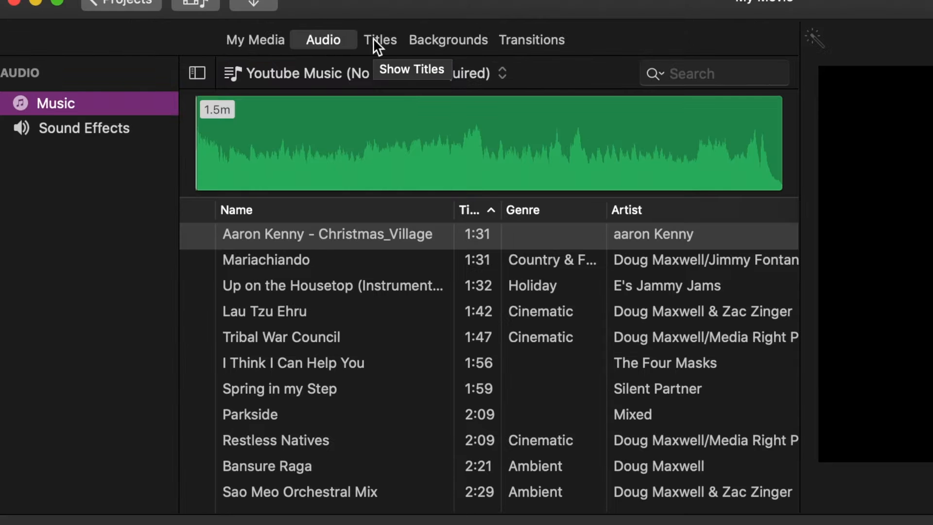
click(292, 13)
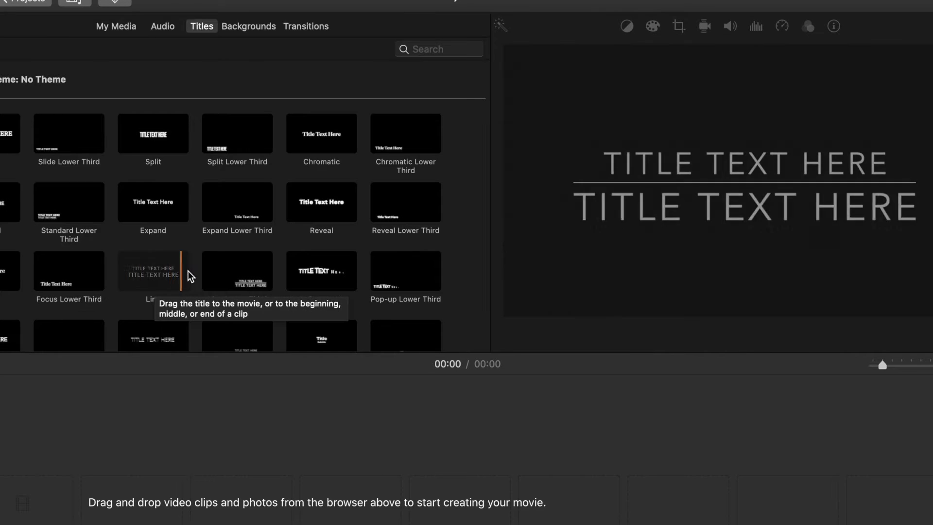
scroll(174, 276, down, 10)
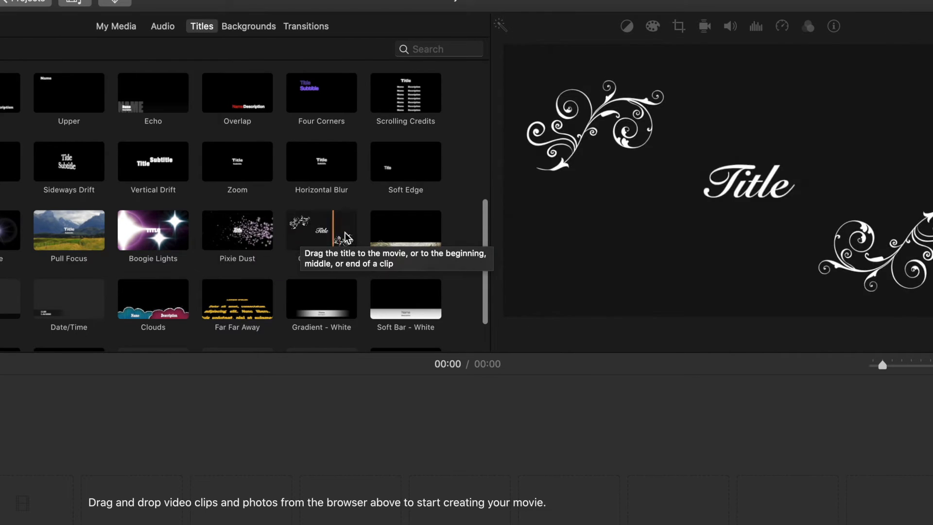
scroll(209, 272, down, 2)
scroll(208, 270, up, 10)
Add the Curtain background to the timeline with a Focus Lower Third title above it
click(248, 25)
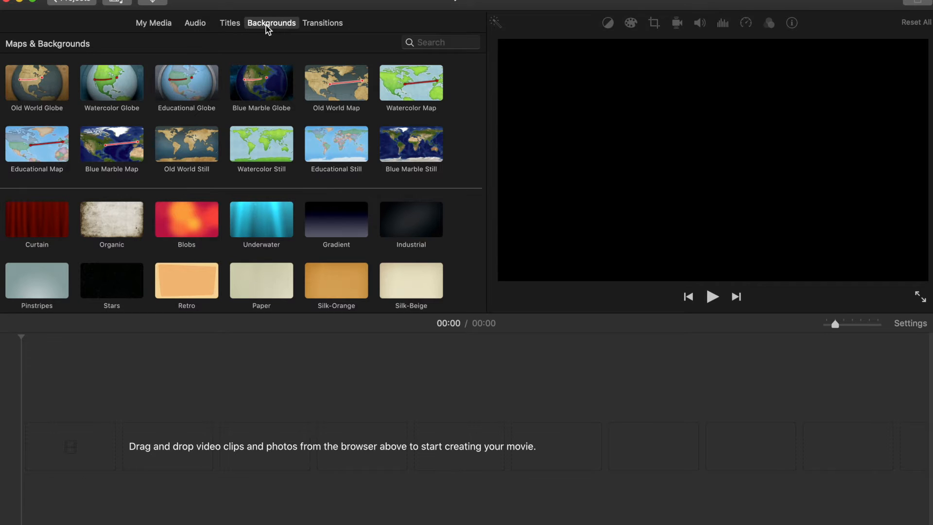
drag(37, 218, 241, 426)
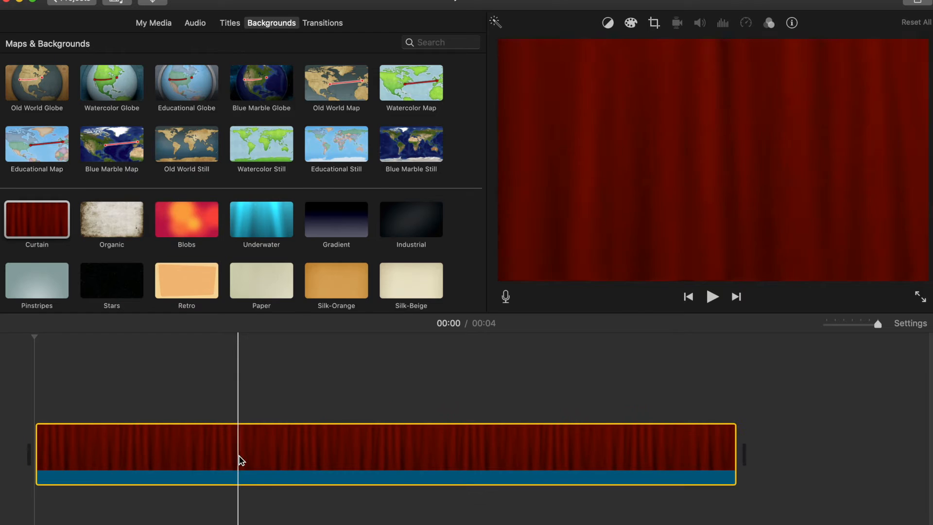
click(230, 23)
drag(111, 240, 108, 403)
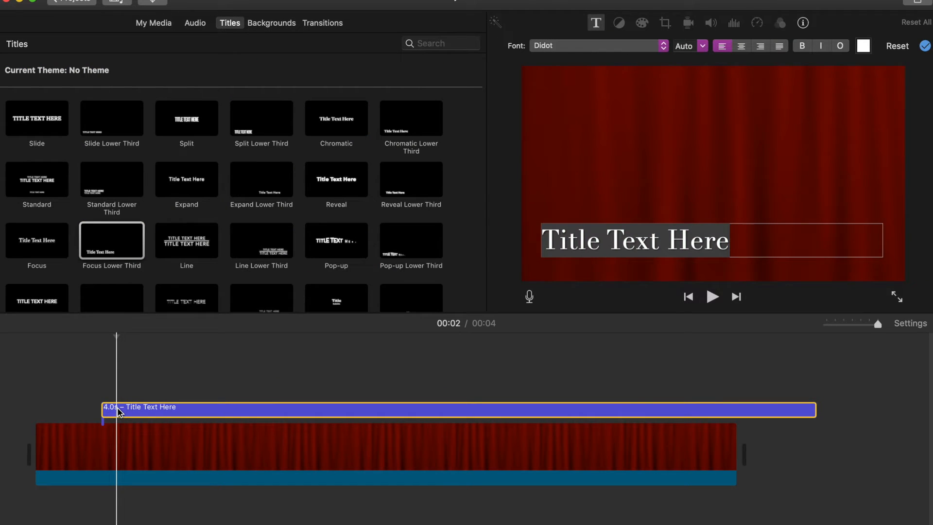
text(Here)
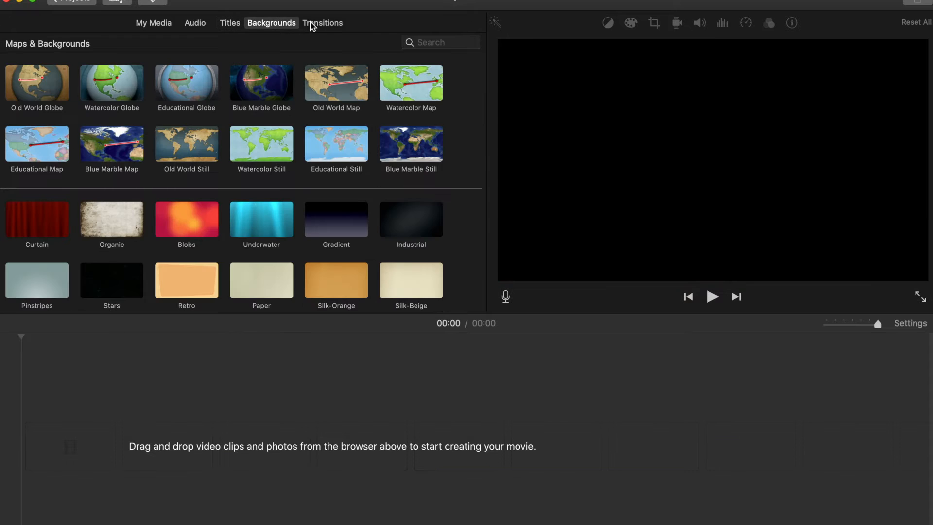
Look through the available transitions and preview them in the viewer
click(311, 23)
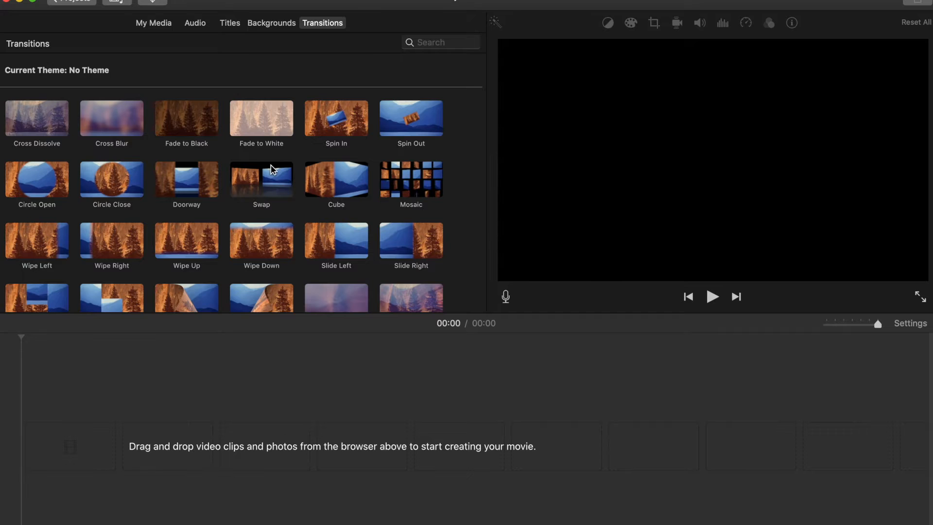
scroll(271, 170, down, 2)
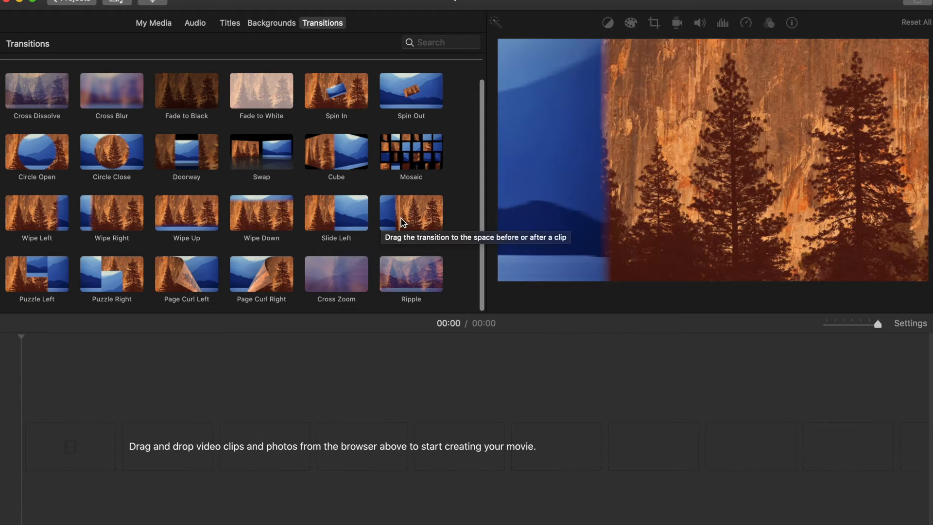
scroll(383, 126, up, 2)
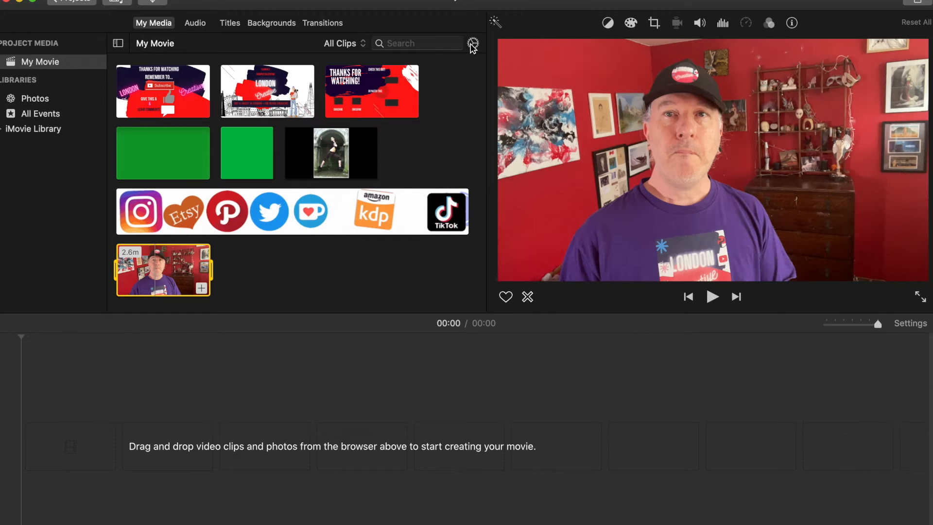
Enlarge the clip thumbnails in the media browser, and show then hide their audio waveforms
click(472, 44)
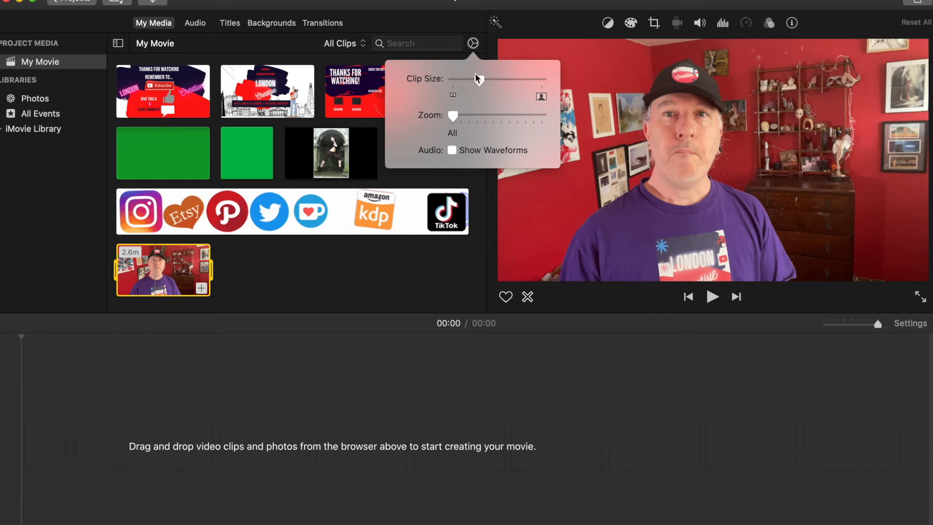
drag(478, 83, 493, 83)
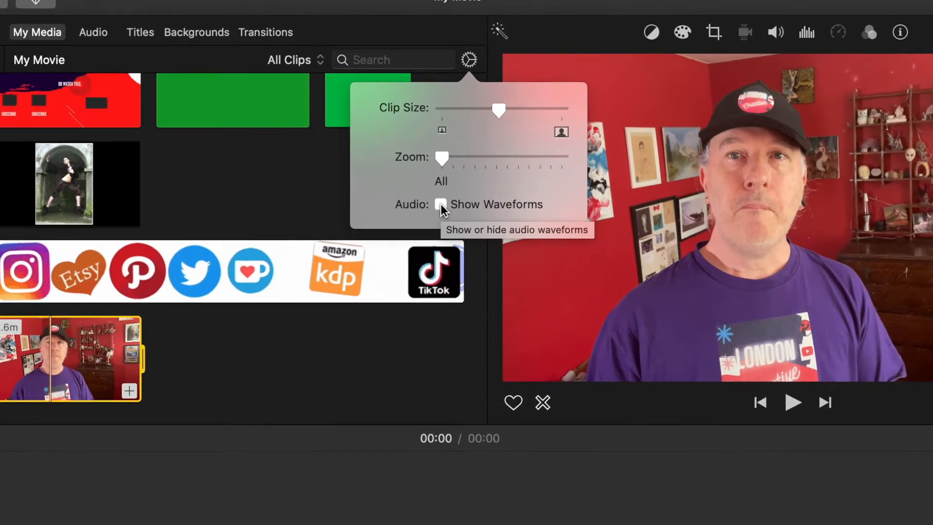
click(448, 168)
drag(495, 91, 488, 91)
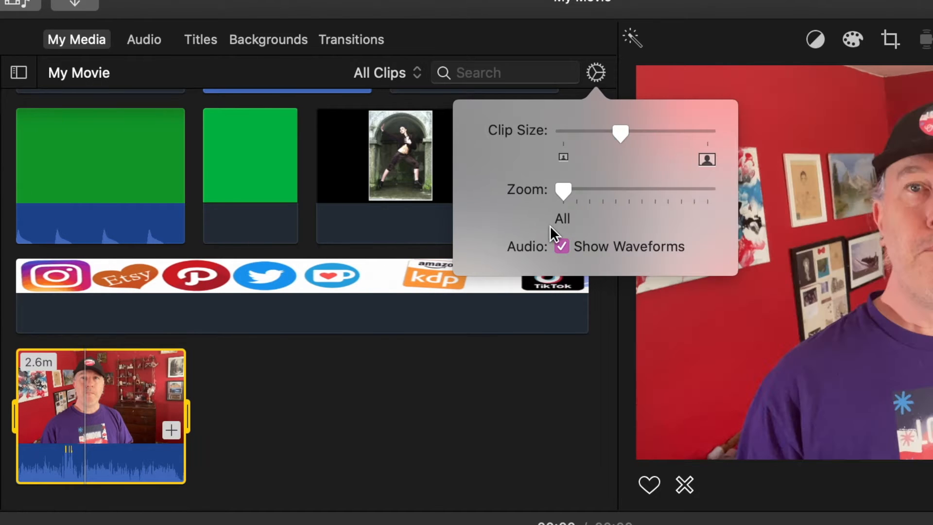
click(563, 248)
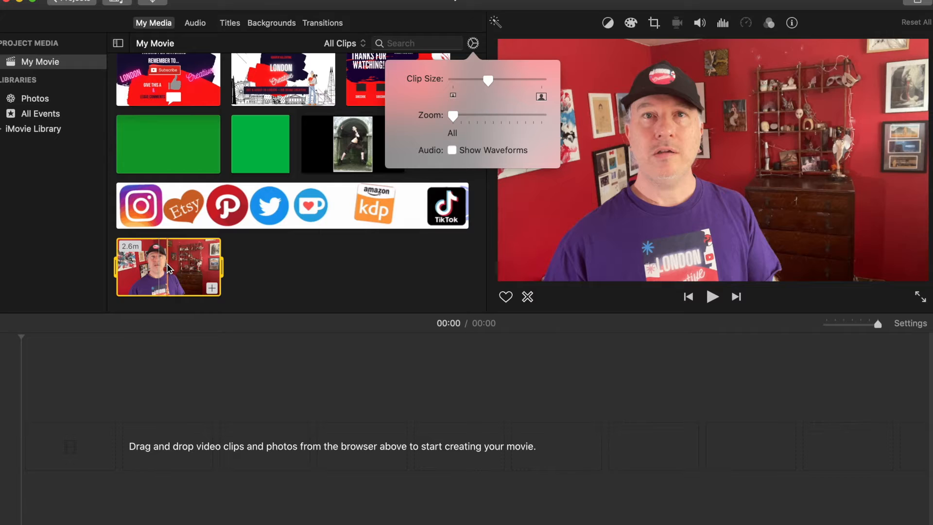
click(595, 46)
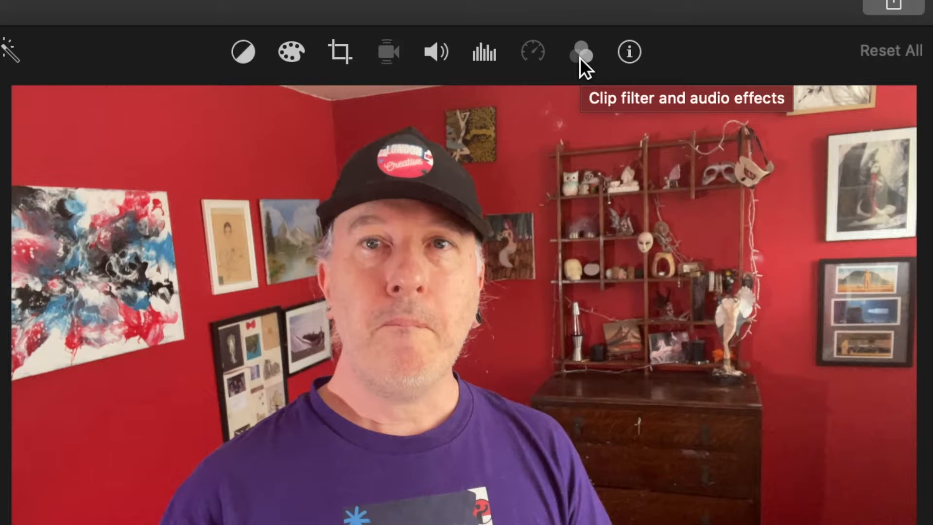
Look over the audio effects and preview the clip filters for the presenter video without applying any
click(580, 52)
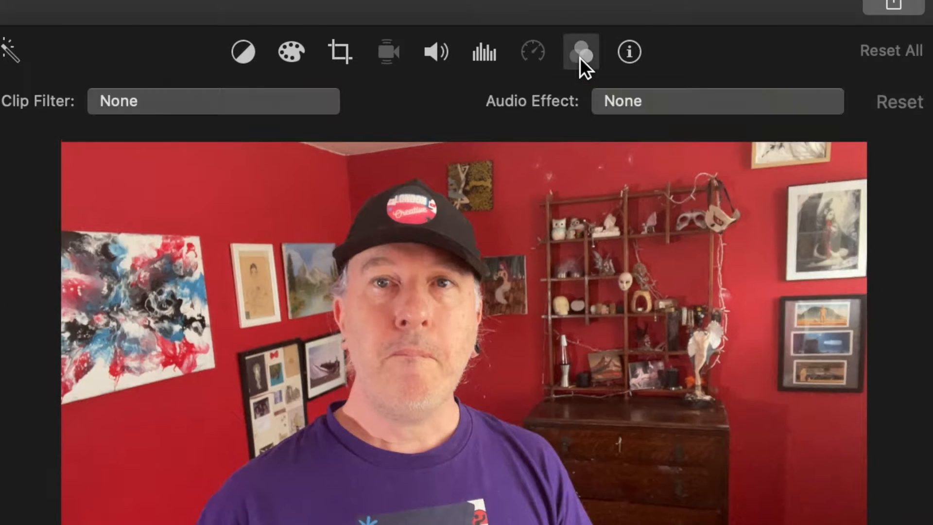
click(624, 103)
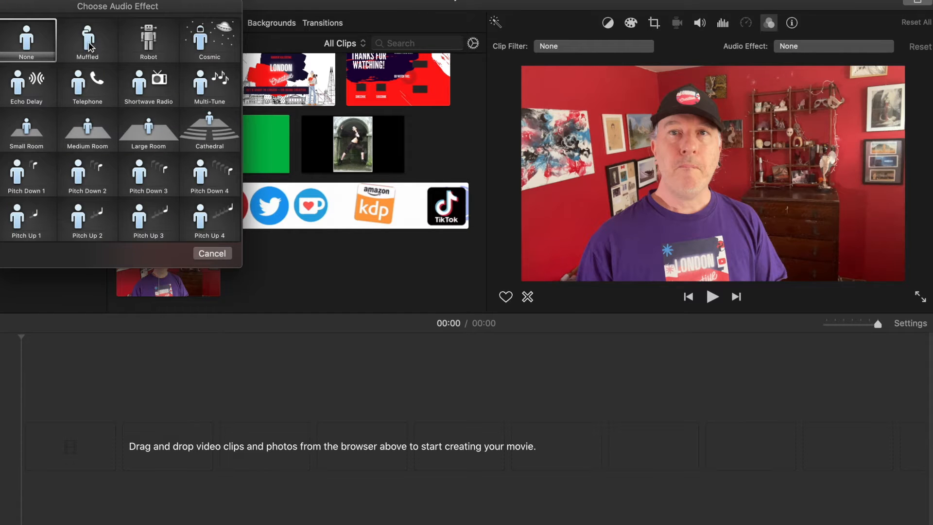
click(608, 46)
click(608, 46)
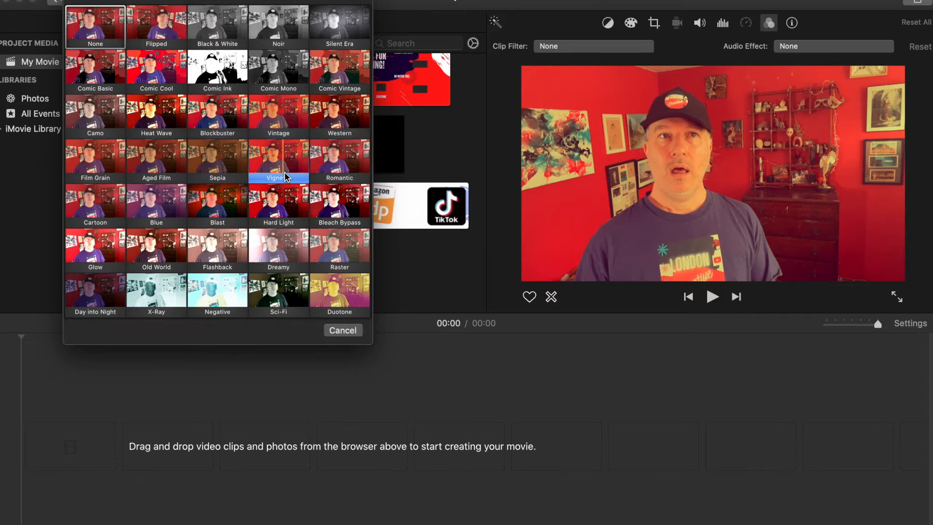
click(347, 332)
click(373, 335)
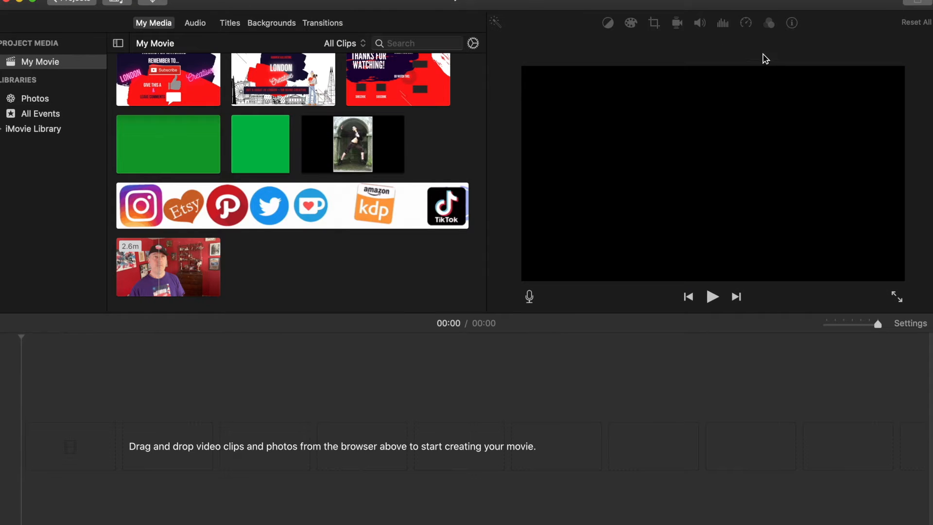
Add the whole 2.6-minute presenter video to the timeline as the main clip
click(156, 277)
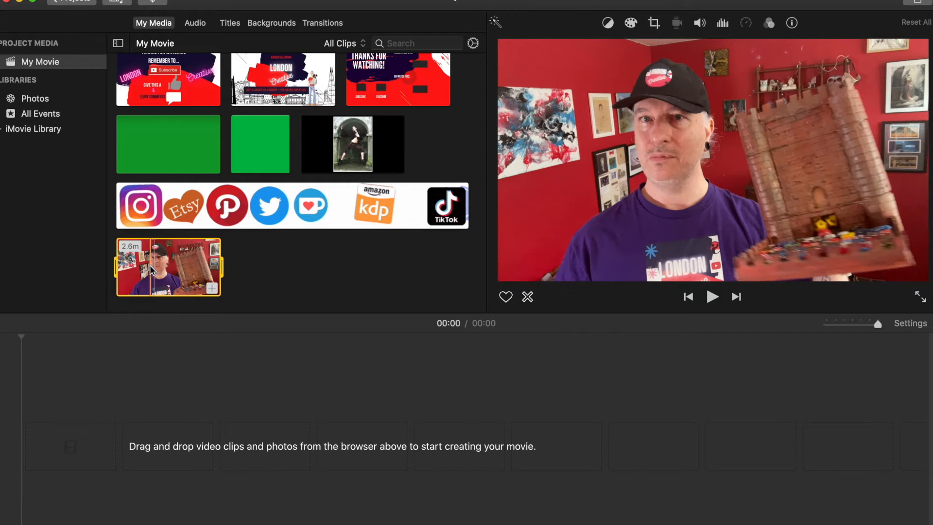
drag(152, 270, 117, 445)
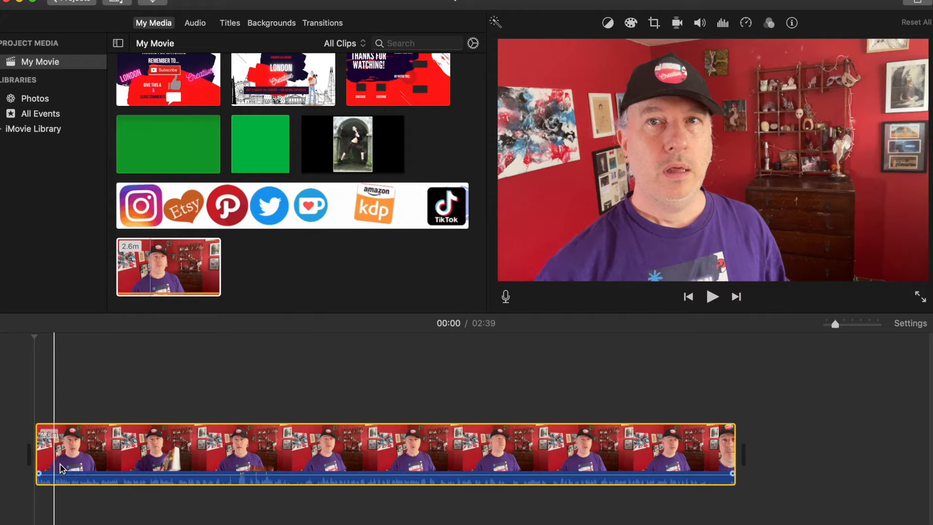
Place the 14-second green-screen clip above the presenter video as a cutaway, and delete it again
drag(241, 145, 201, 377)
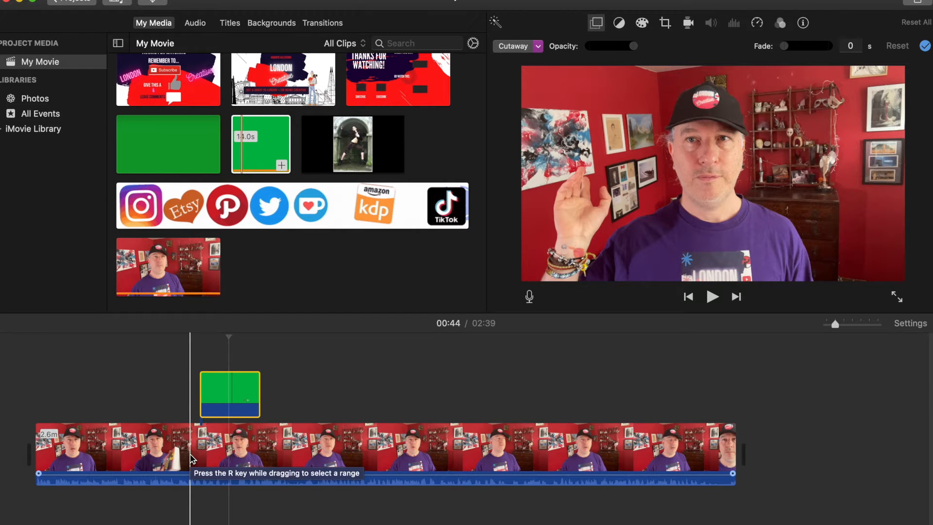
key(Delete)
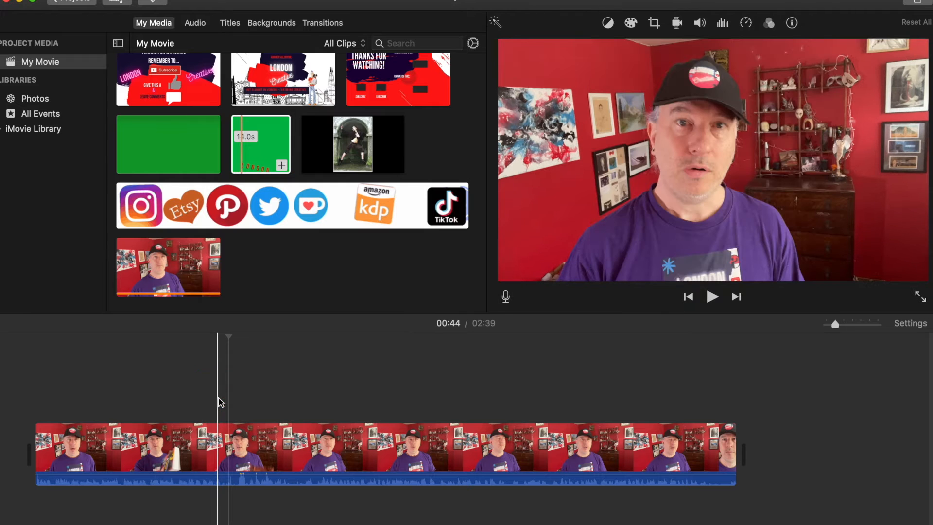
Move the playhead to 00:11 on the presenter clip and zoom the timeline in to the maximum
right_click(73, 455)
click(86, 437)
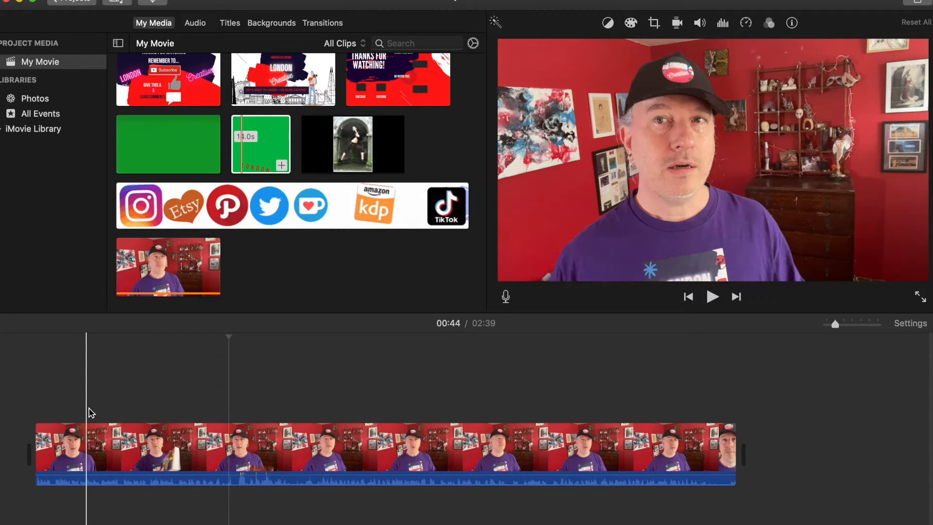
key(super+plus)
key(super+plus)
key(super+plus)
key(super+plus)
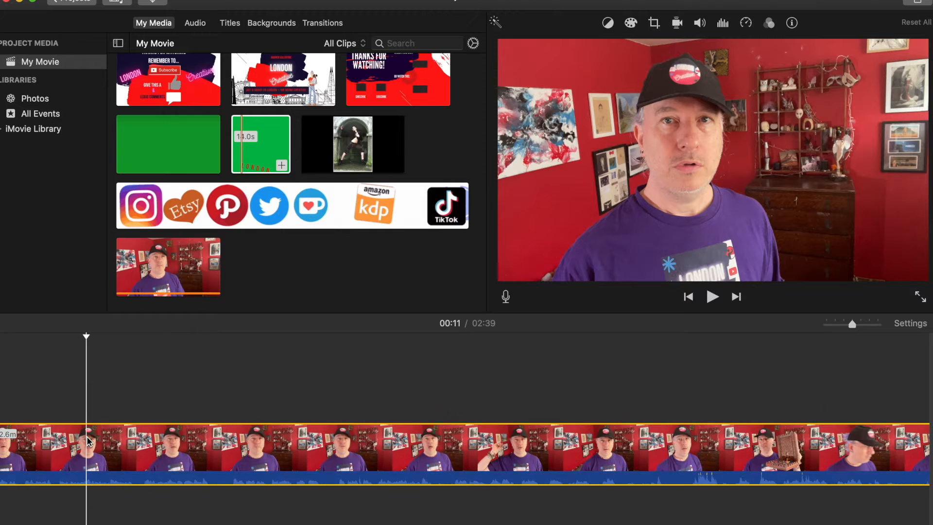
key(super+plus)
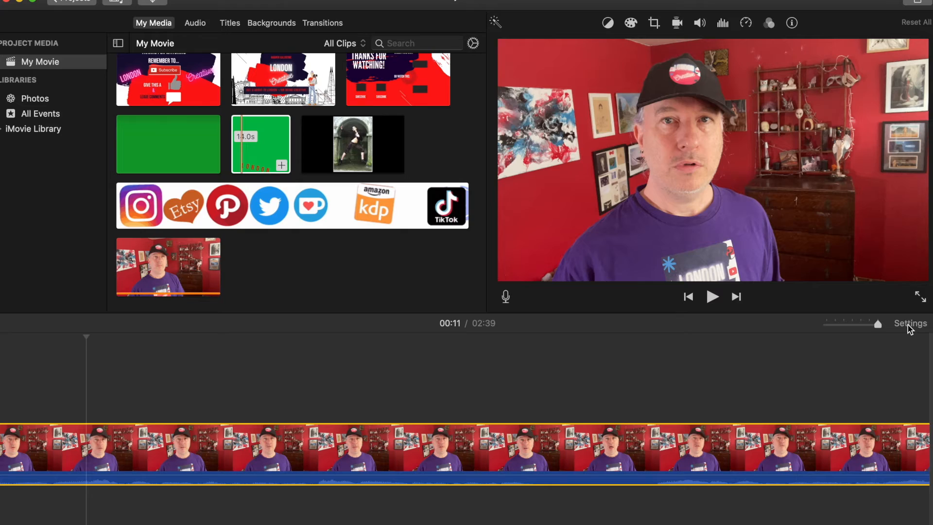
Increase the clip size of the timeline in the project settings, keeping audio waveforms shown
click(909, 323)
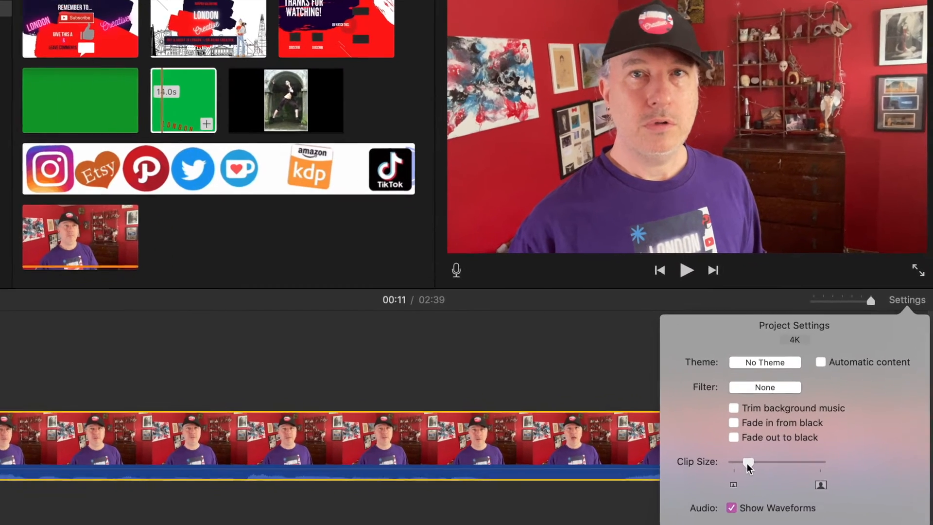
drag(747, 464, 755, 463)
drag(634, 421, 648, 420)
click(566, 491)
click(566, 491)
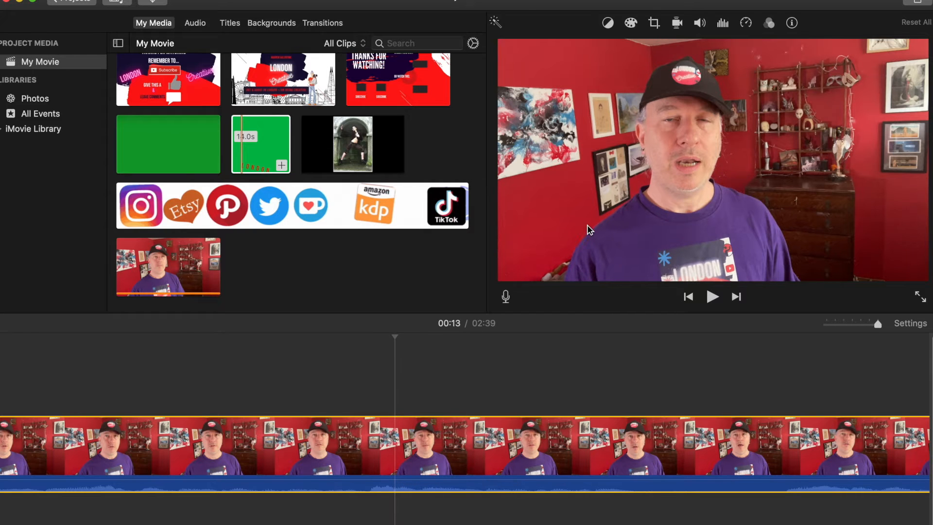
Try lowering the highlights of the presenter clip in the colour correction, and reset the adjustment
click(631, 24)
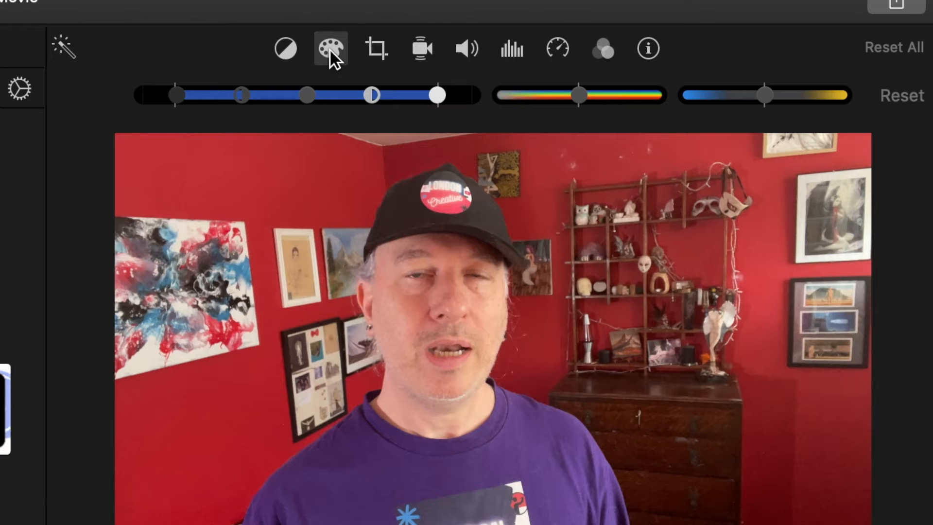
drag(438, 96, 292, 102)
click(902, 96)
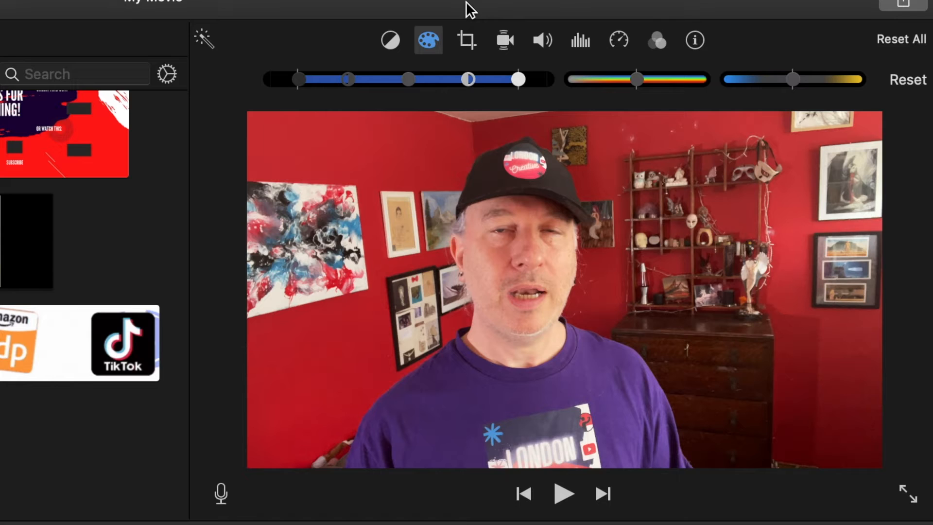
Play the presenter video from the start of the timeline
key(space)
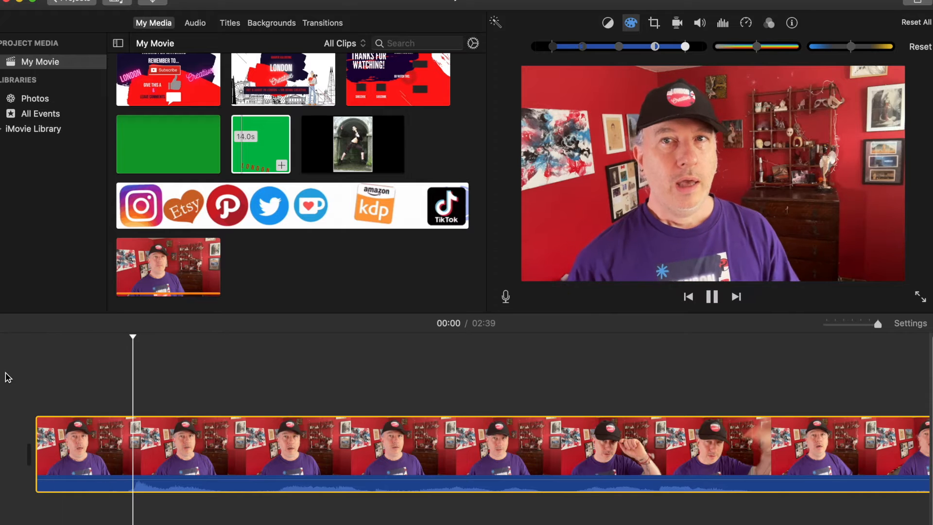
Try splitting the presenter clip at the hand gesture around 00:03, and undo the split
key(space)
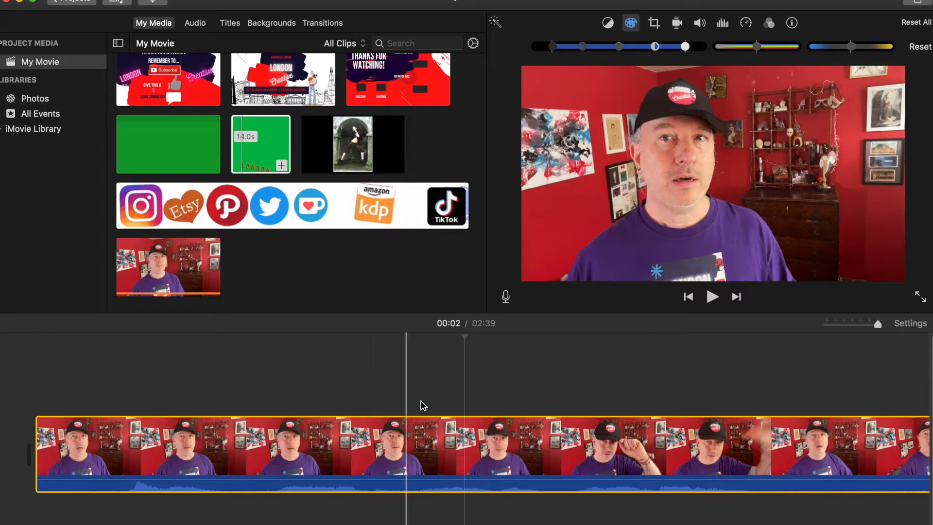
scroll(453, 457, right, 5)
click(453, 457)
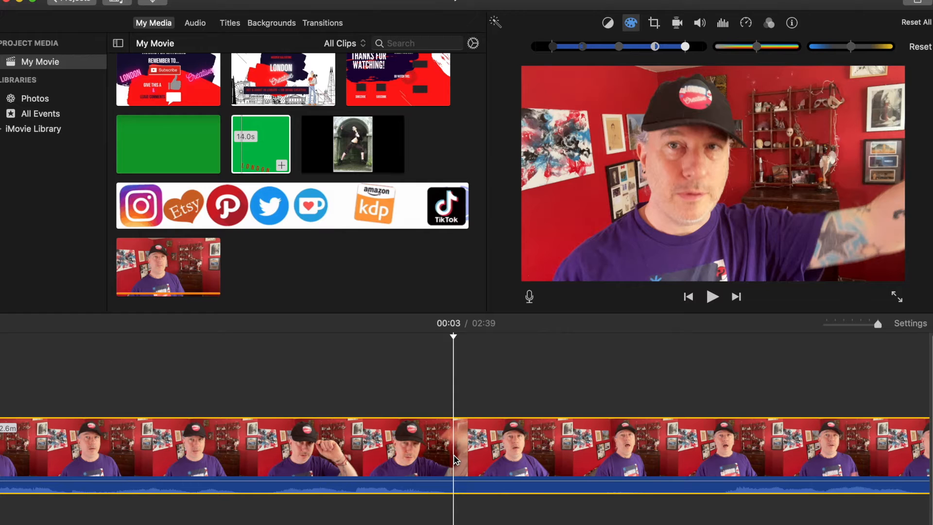
right_click(453, 454)
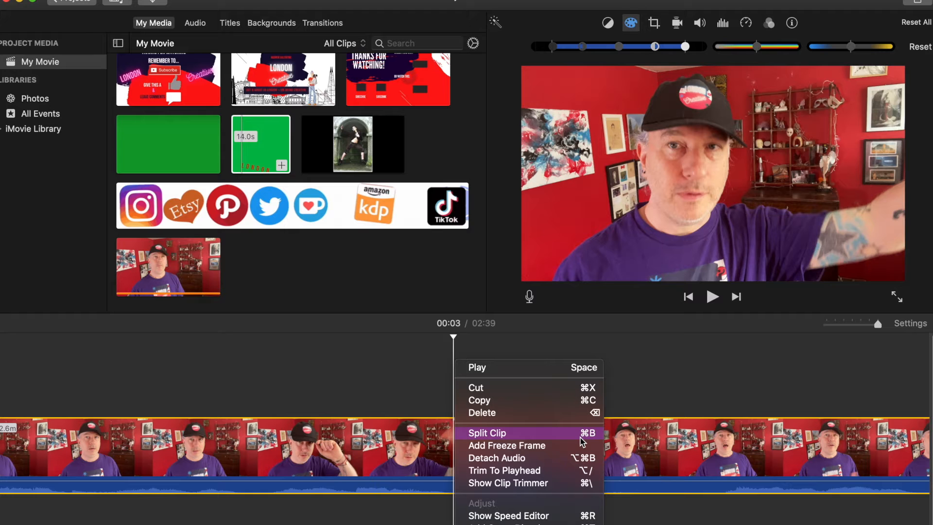
click(408, 388)
right_click(451, 444)
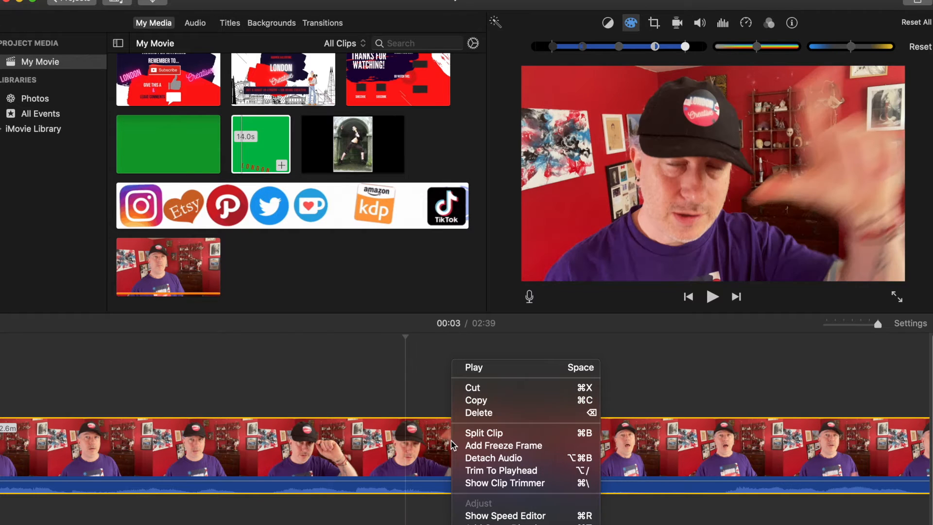
click(464, 433)
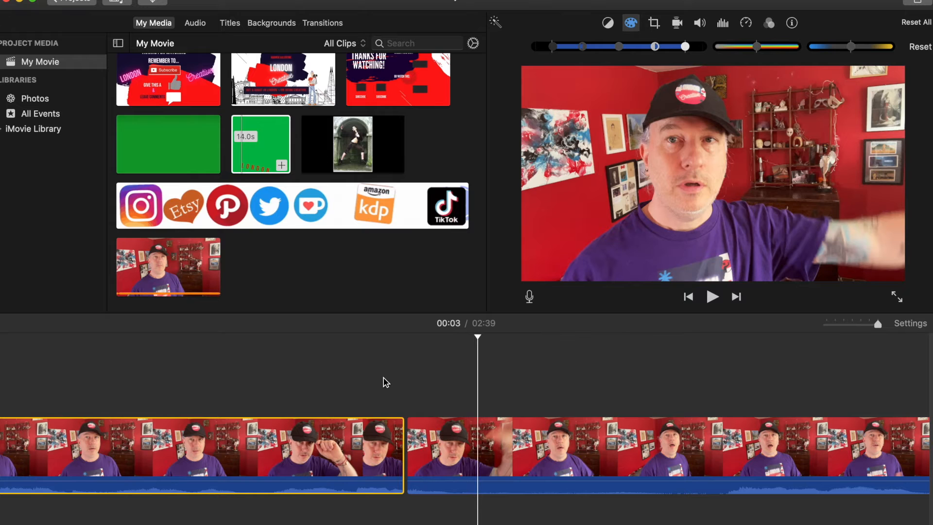
key(ctrl+z)
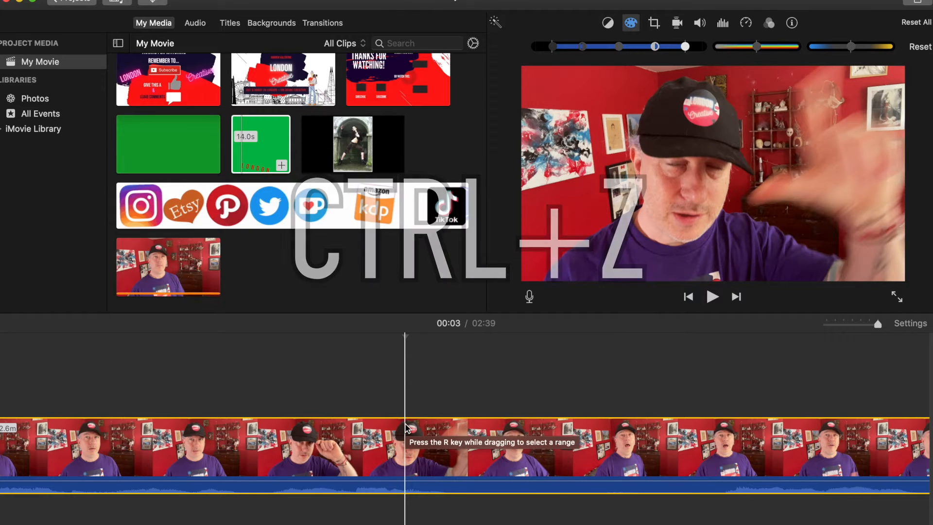
Try adding a freeze frame to the presenter clip at 00:03, play it back, and undo it
right_click(410, 447)
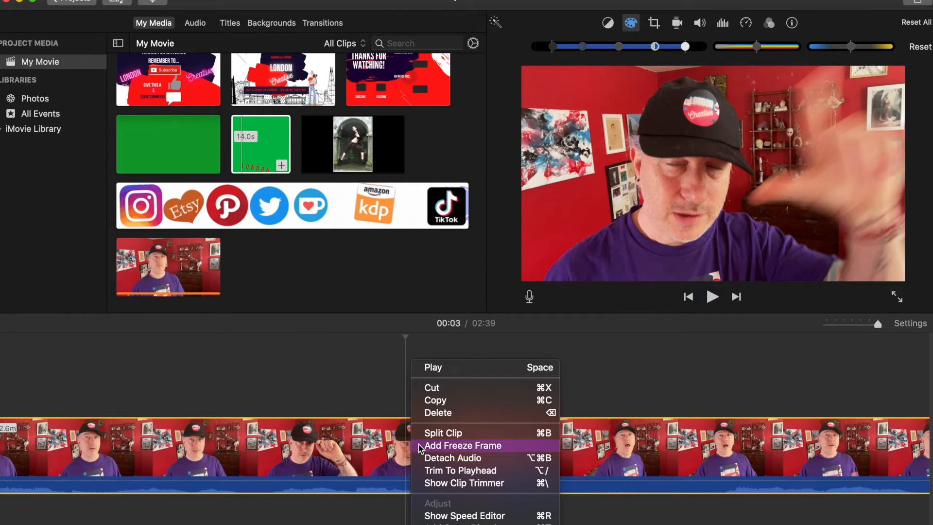
click(421, 446)
key(space)
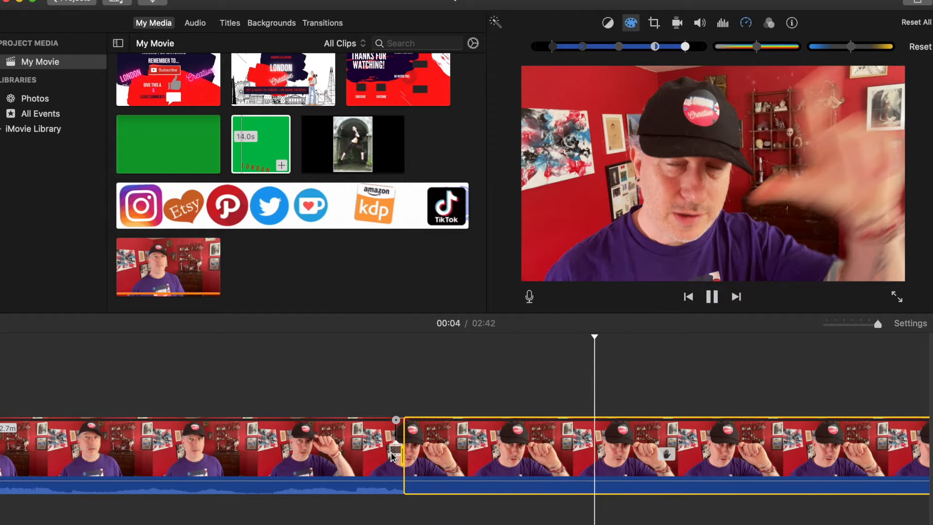
key(space)
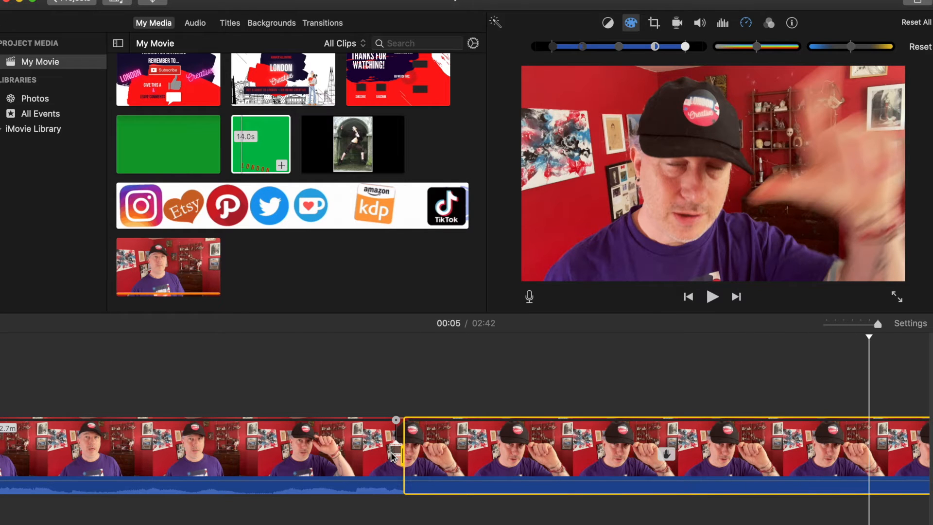
key(super+z)
right_click(402, 455)
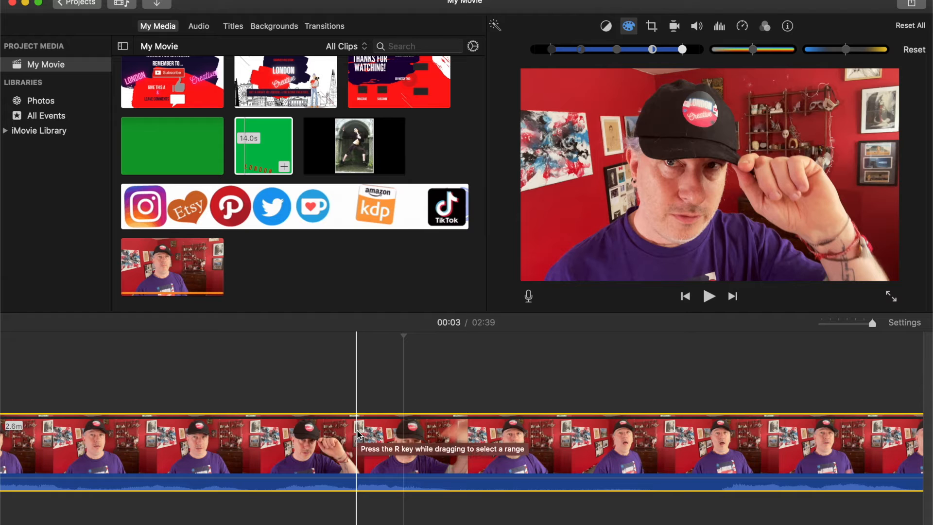
Place the four selected photos above the presenter clip from about 00:11, and trim the start of the Bazaar cover to about 2.0 s
key(space)
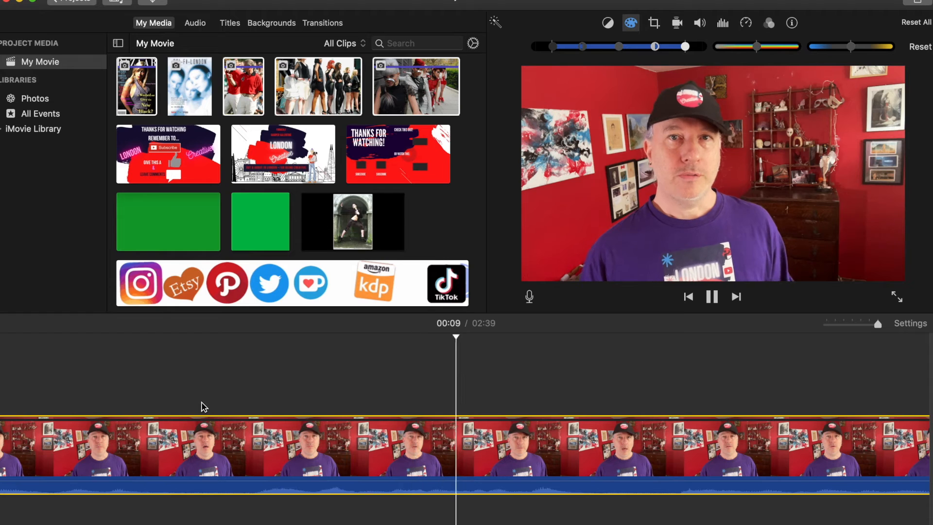
key(space)
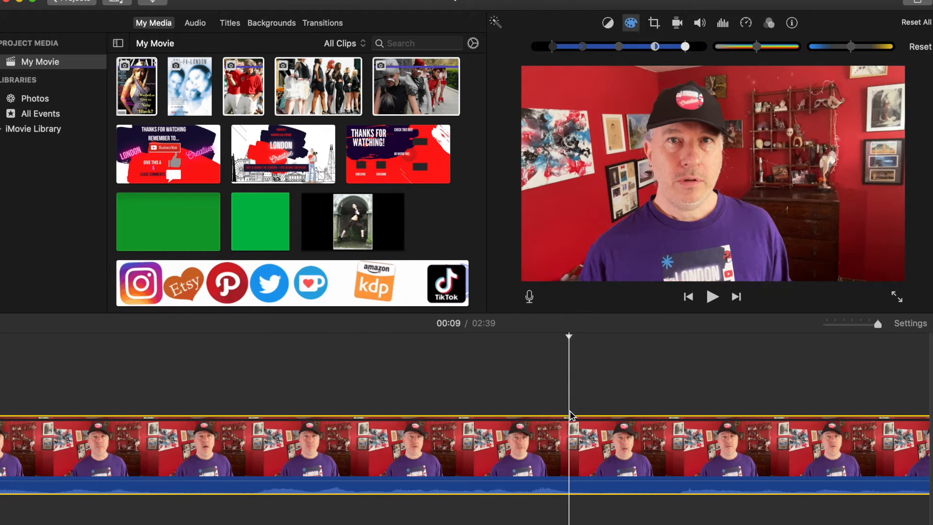
click(307, 103)
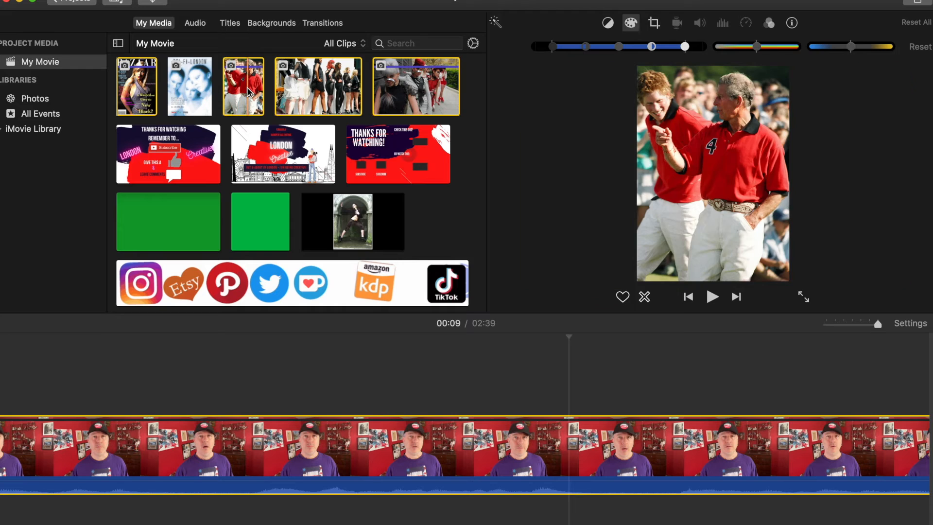
drag(248, 91, 519, 351)
drag(520, 350, 519, 350)
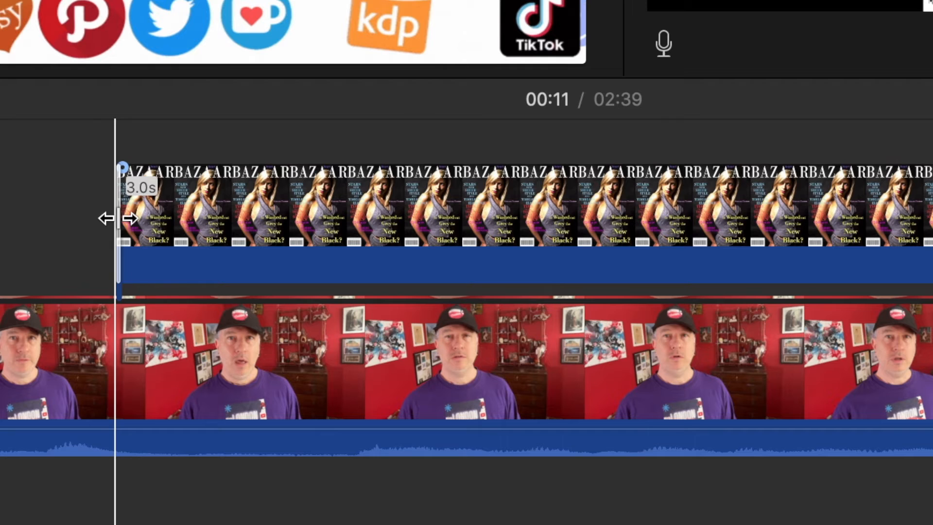
drag(432, 263, 586, 272)
drag(201, 224, 598, 258)
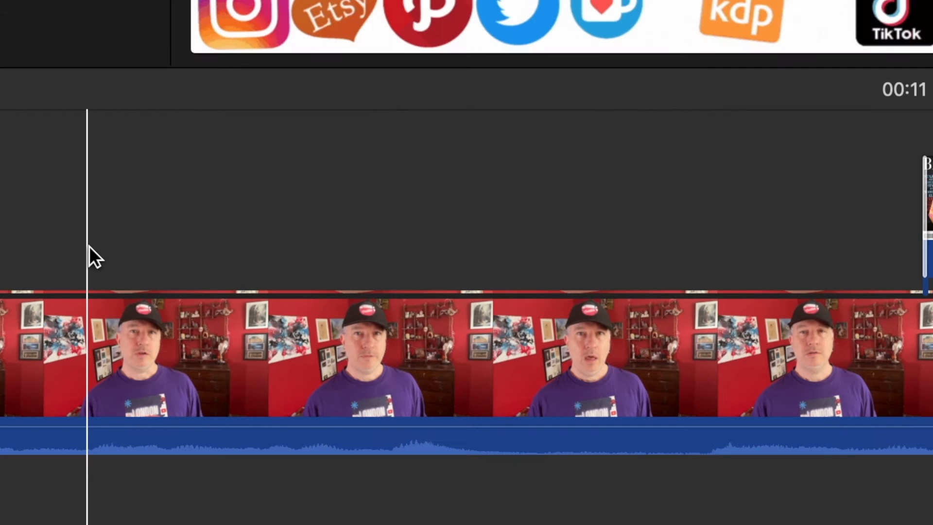
Split the presenter clip in the silent pause at about 00:09
key(space)
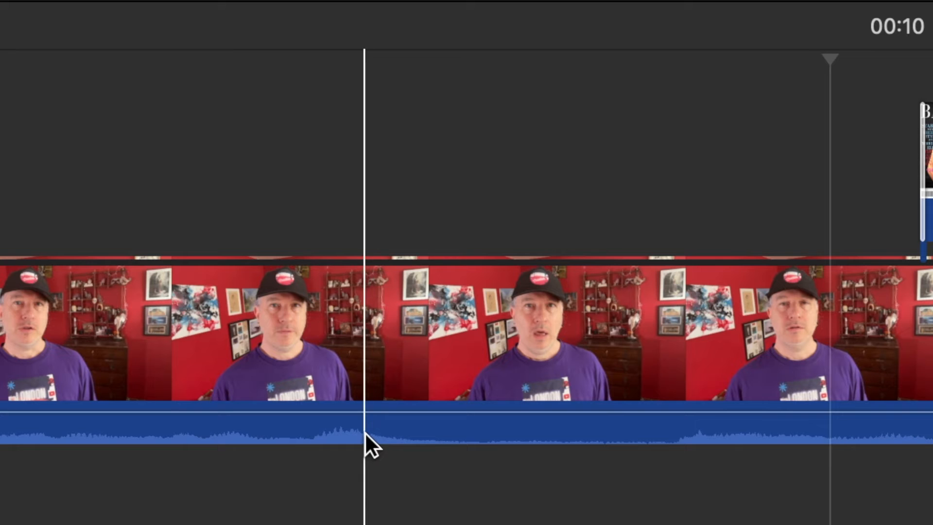
click(400, 366)
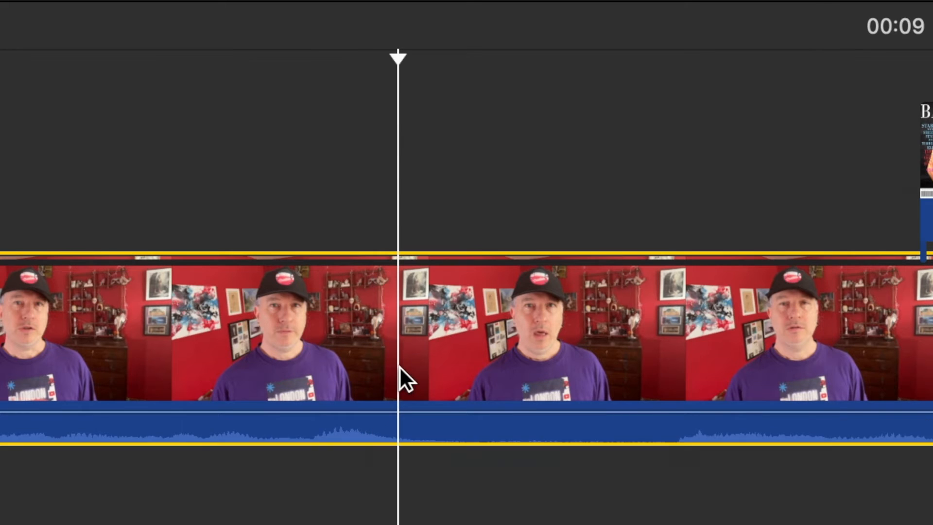
right_click(399, 366)
click(389, 316)
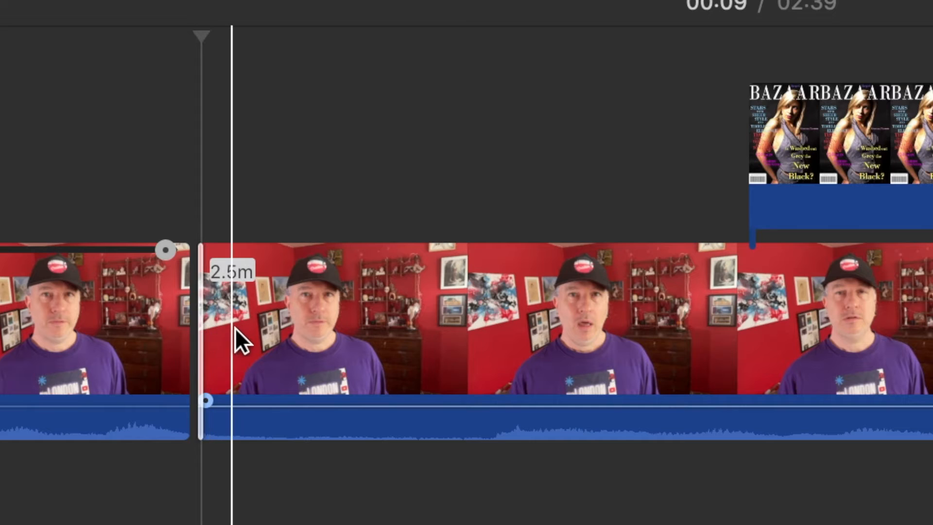
Trim the silent start off the second presenter clip, and play back the cut
click(377, 406)
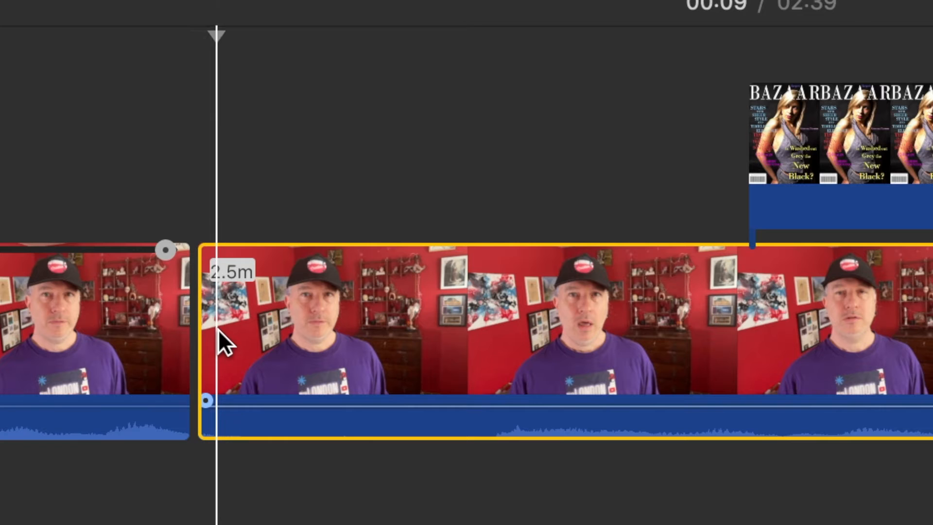
drag(210, 333, 458, 345)
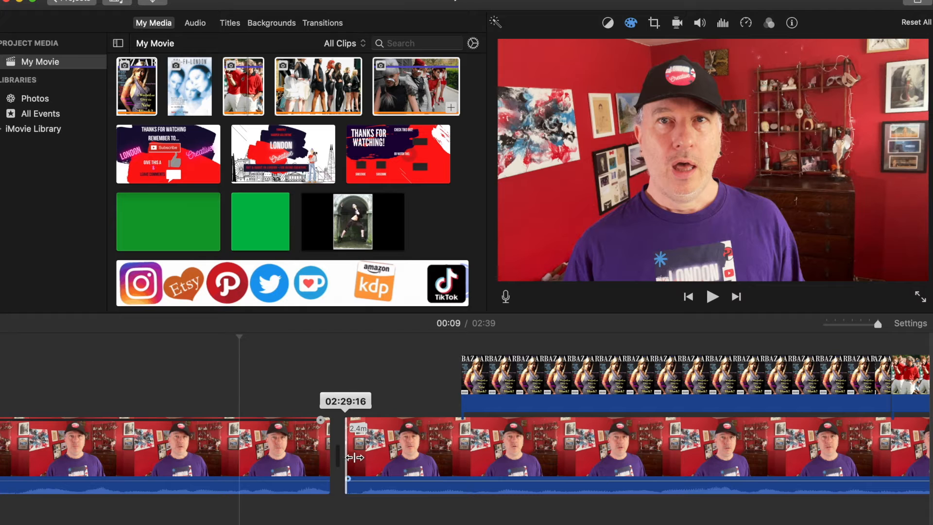
drag(354, 458, 357, 457)
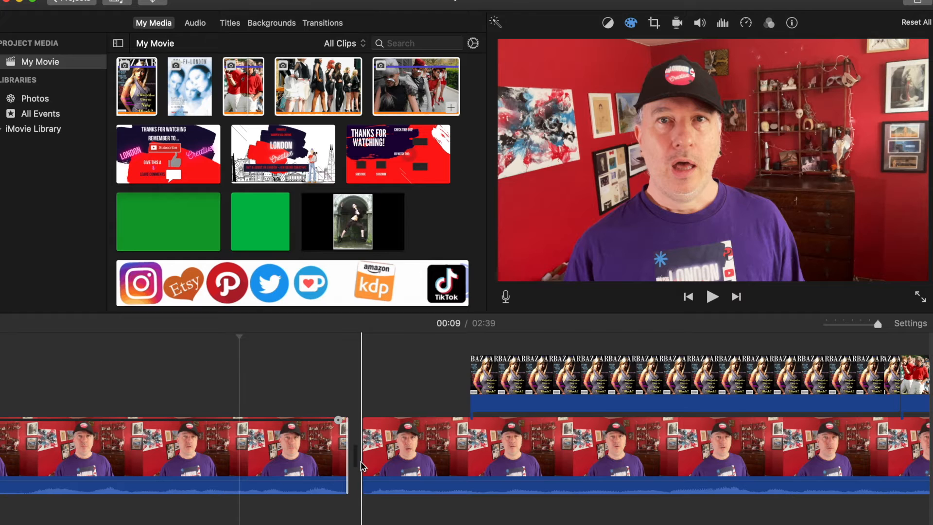
key(space)
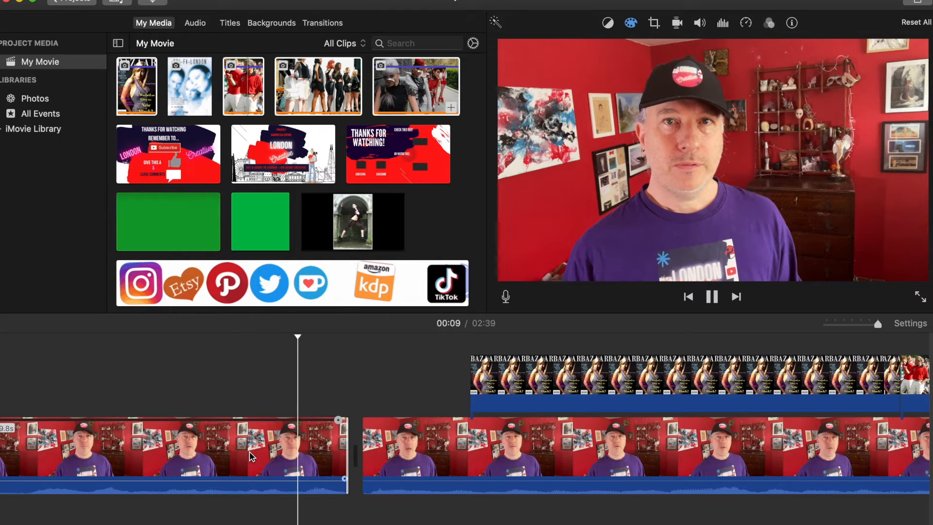
key(space)
Move the Bazaar cover over the cut between the presenter clips, and preview it with a fade-in and fade-out
drag(509, 378, 346, 381)
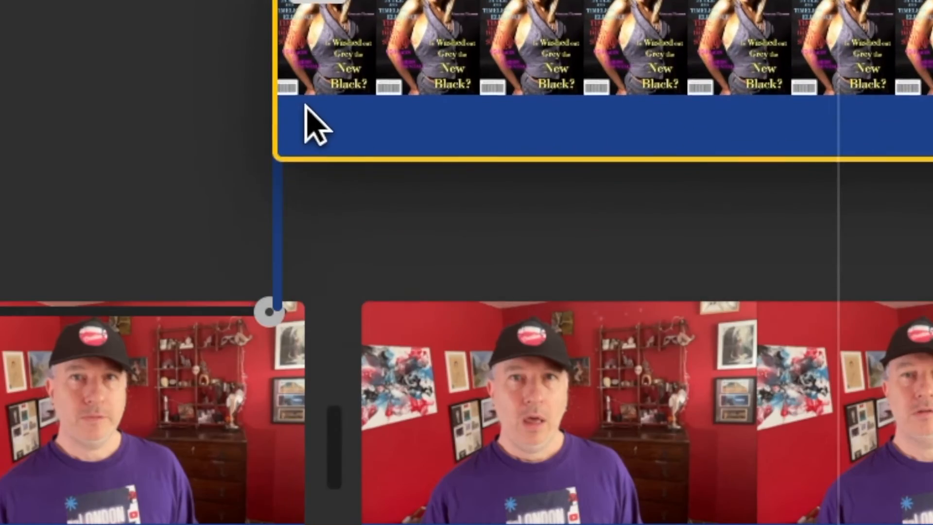
drag(306, 106, 304, 156)
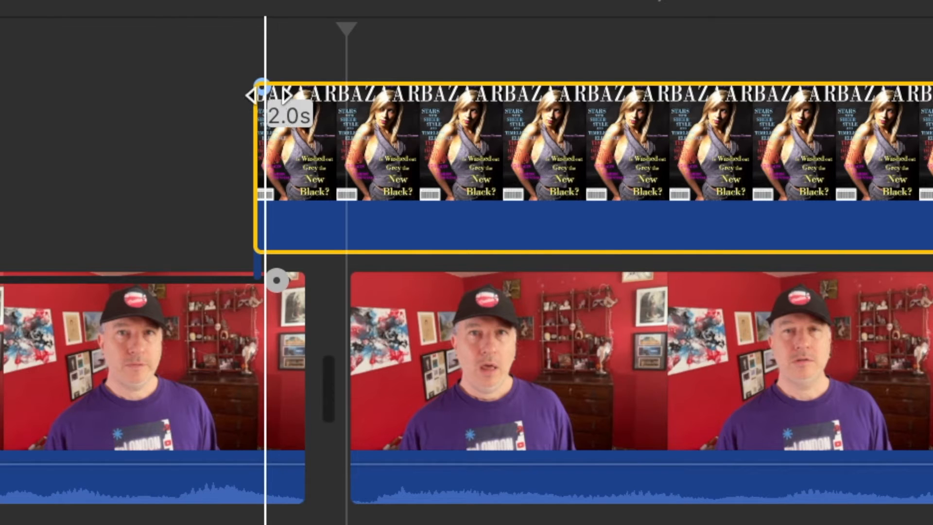
drag(266, 92, 427, 87)
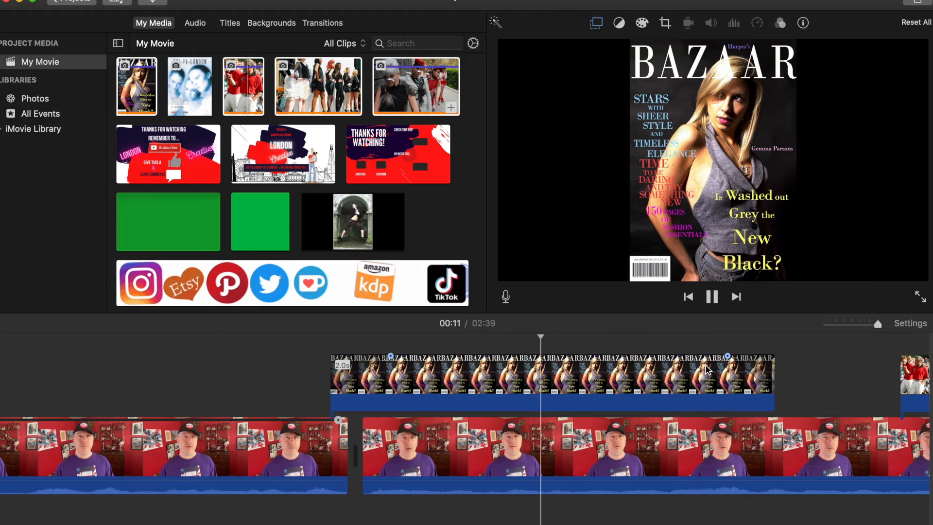
key(space)
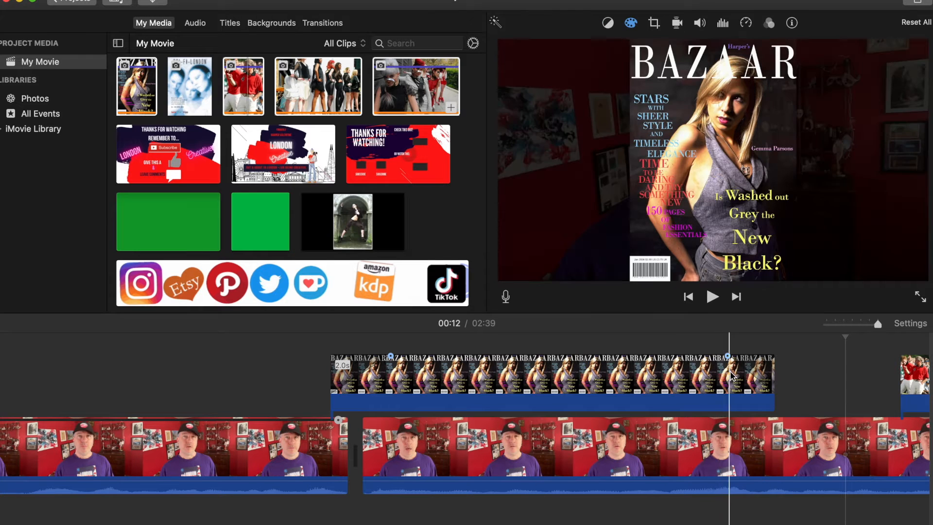
Shorten the Bazaar cover to about 0.5 s by removing its end fade, splitting it and deleting the second part
click(719, 378)
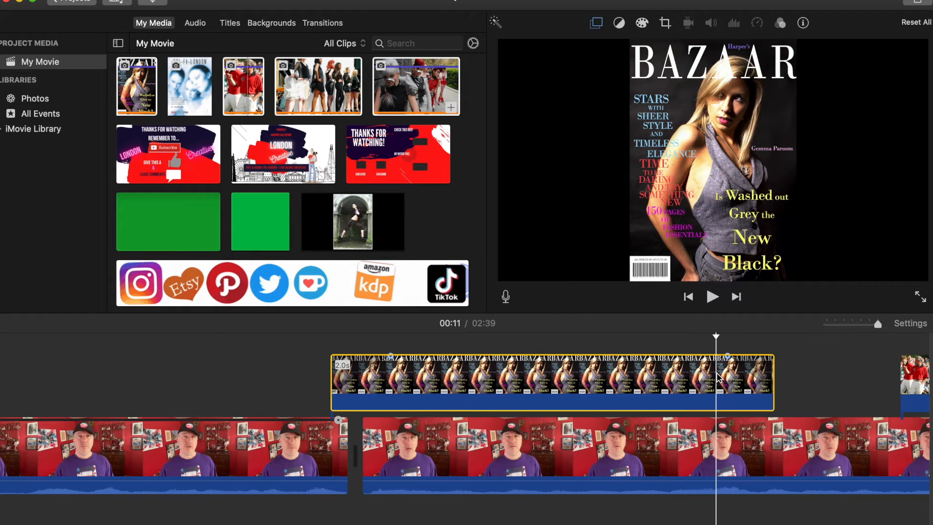
key(super+b)
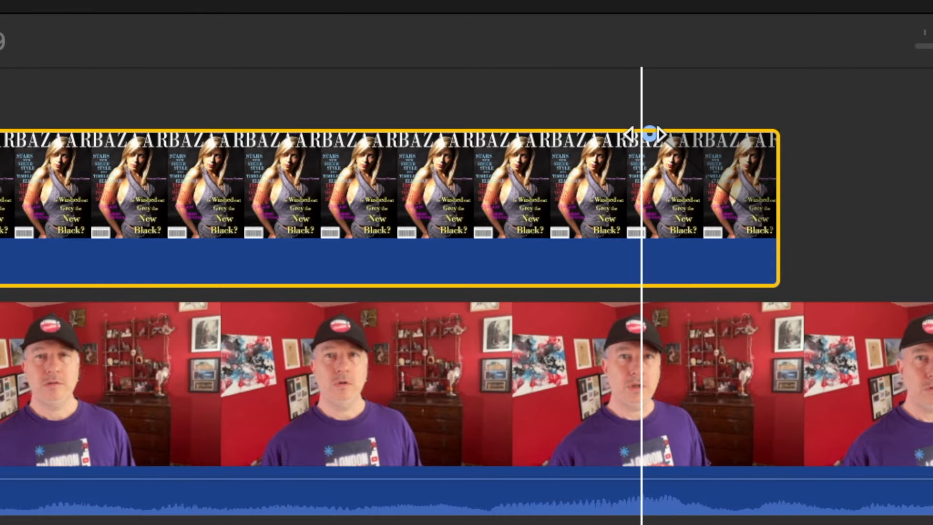
drag(650, 132, 770, 131)
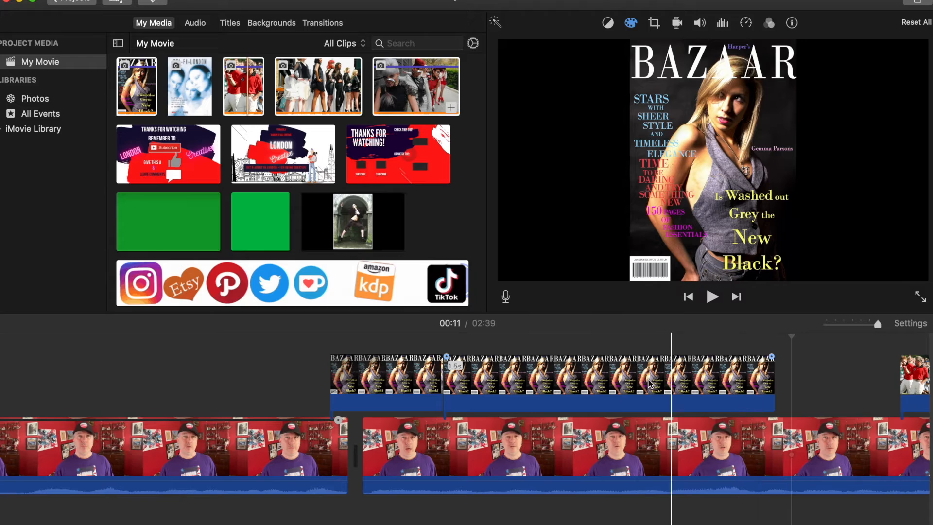
click(619, 383)
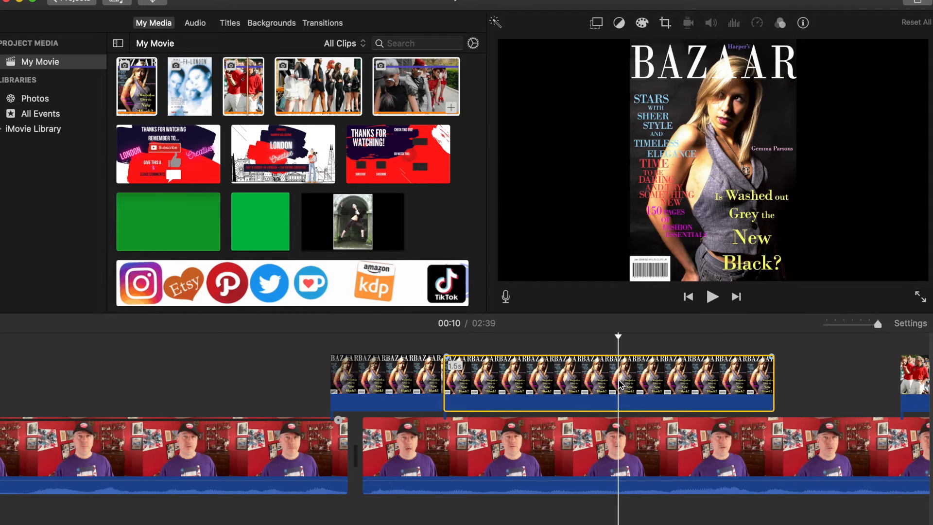
key(Delete)
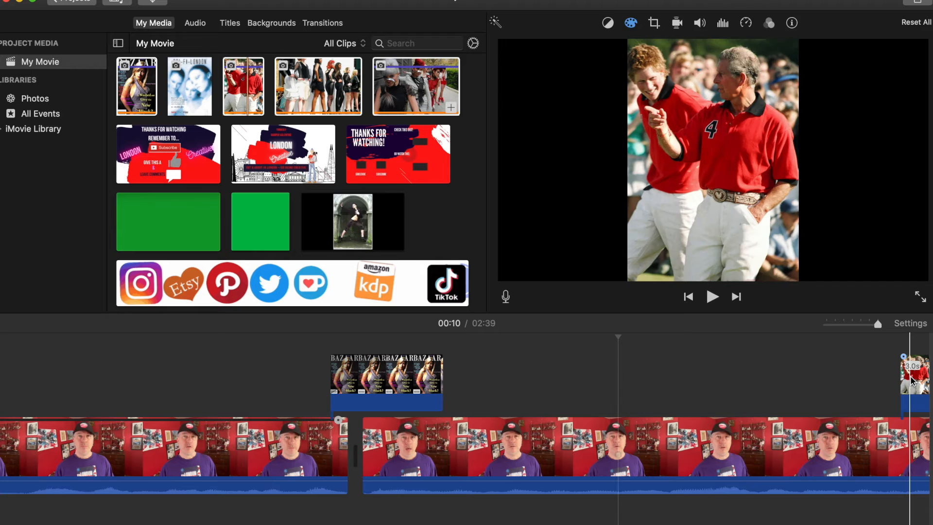
Move the photo of the two men in red polo shirts directly after the Bazaar cover
click(912, 380)
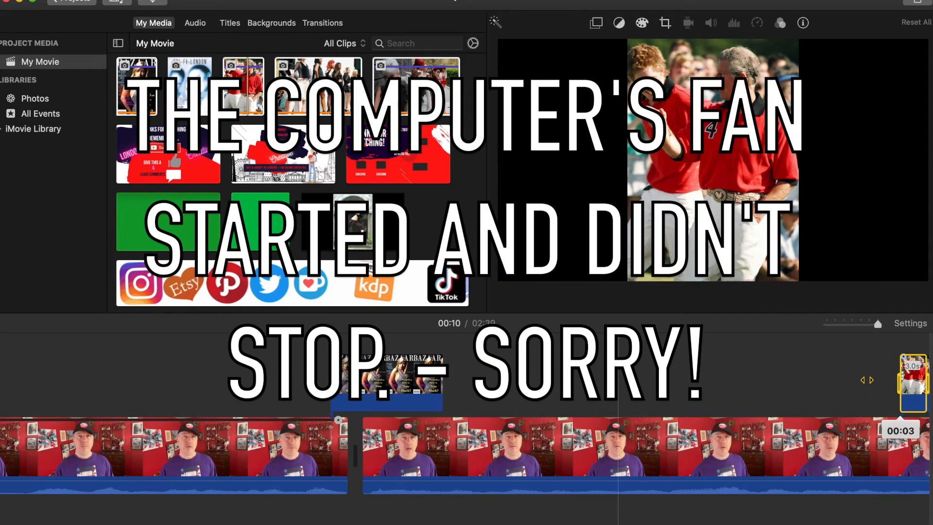
click(870, 381)
drag(905, 377, 487, 388)
click(541, 389)
click(540, 389)
drag(597, 387, 555, 384)
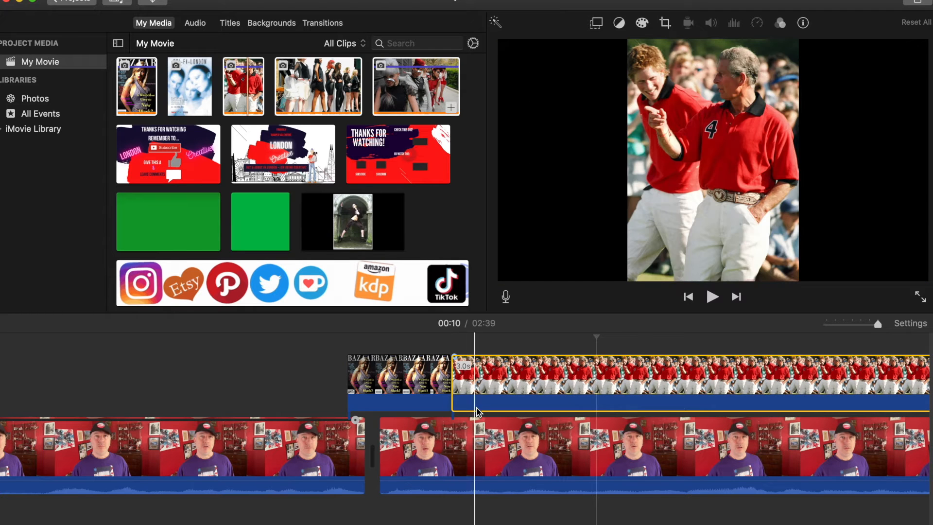
Place the SCI-FI-LONDON poster directly after the red polo shirt photo and extend its end to 0.5 s
click(398, 464)
mouse_move(398, 464)
mouse_down()
mouse_move(380, 464)
mouse_move(409, 470)
mouse_move(384, 466)
mouse_move(403, 465)
mouse_up()
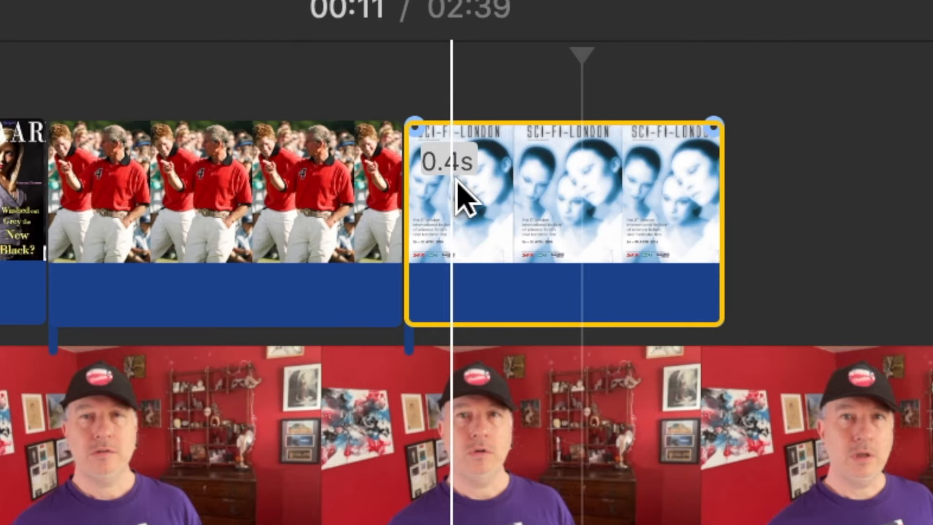
drag(709, 214, 753, 214)
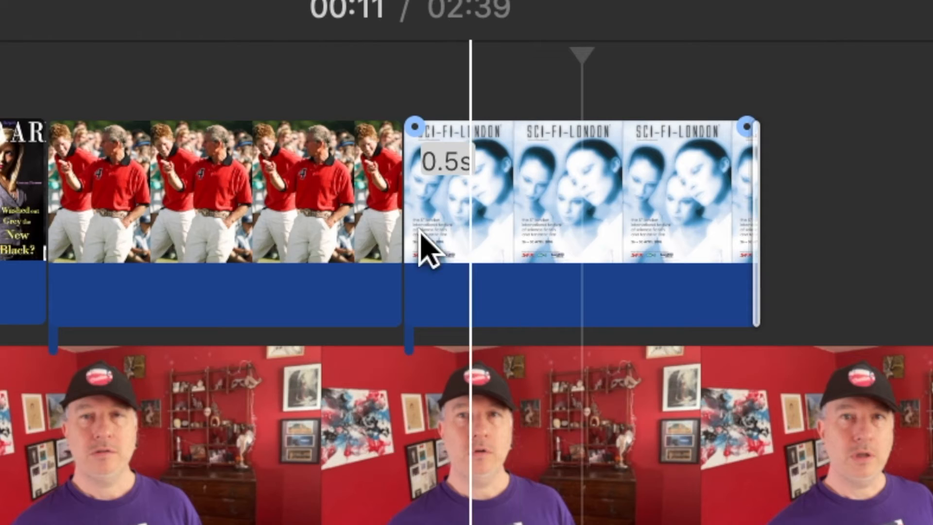
Move the red polo shirt photo to the end of the overlay photo sequence, and rotate the illustration of the purple-haired woman counterclockwise
click(291, 244)
click(21, 209)
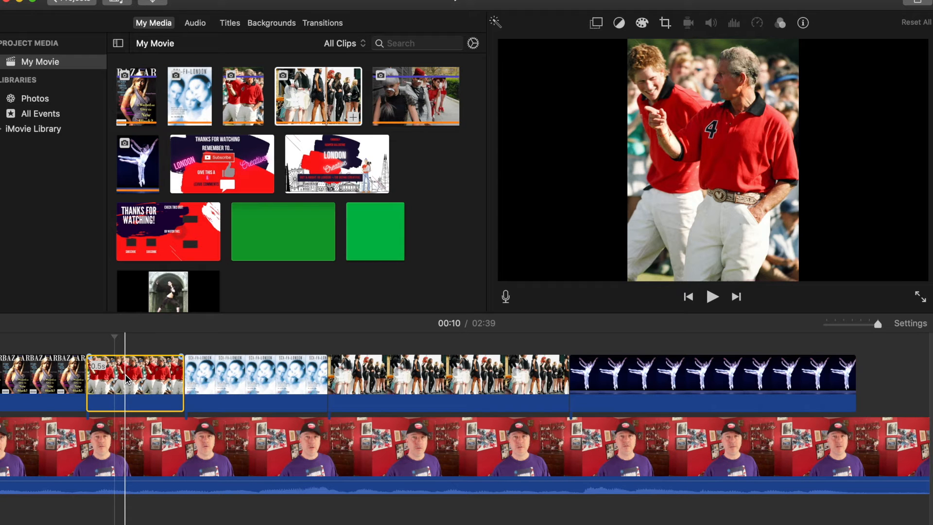
drag(127, 379, 839, 382)
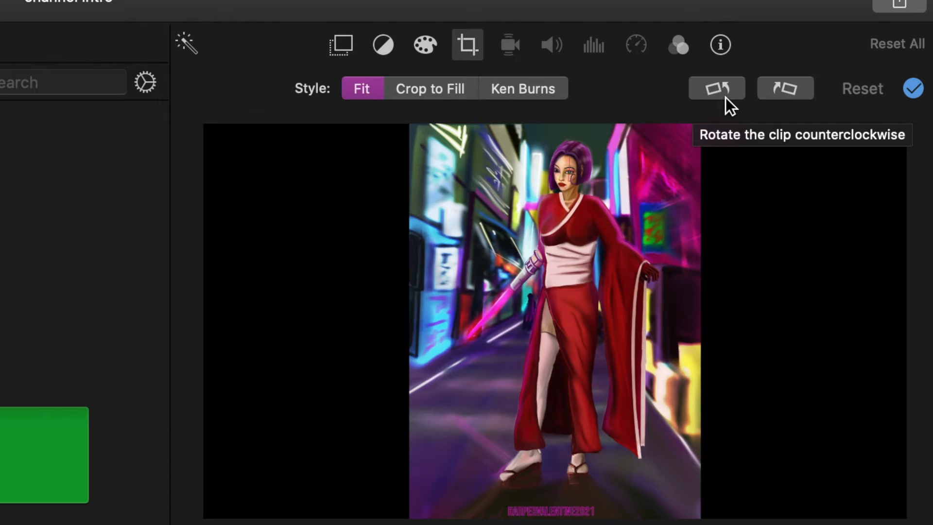
click(721, 80)
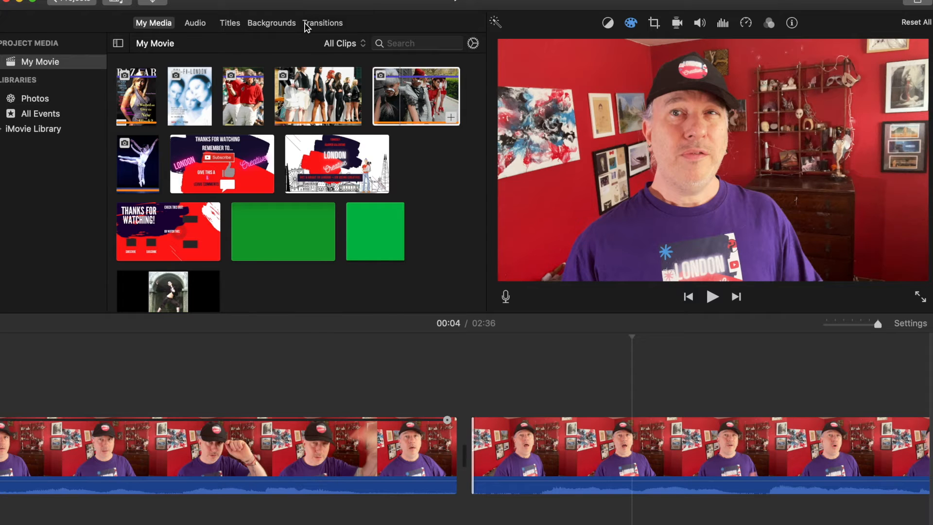
Insert the photo of the women in silver face masks between the two presenter clips in the main track
click(306, 25)
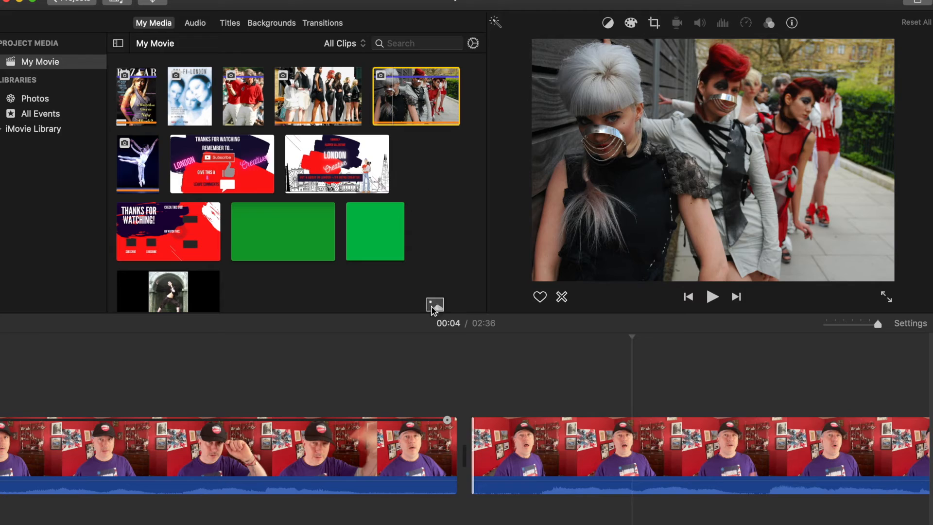
drag(434, 308, 464, 427)
key(space)
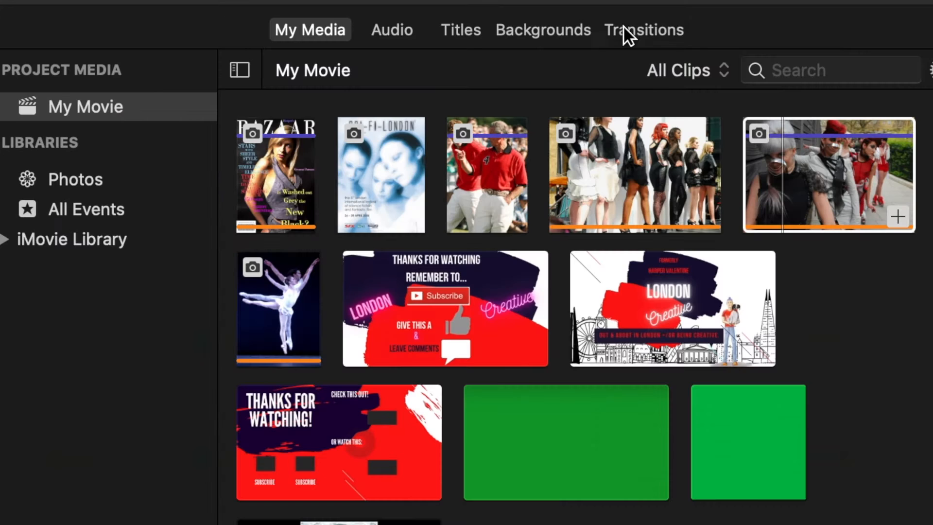
Add a Cross Dissolve transition between the presenter clip and the photo of the women in face masks, and preview it
click(314, 26)
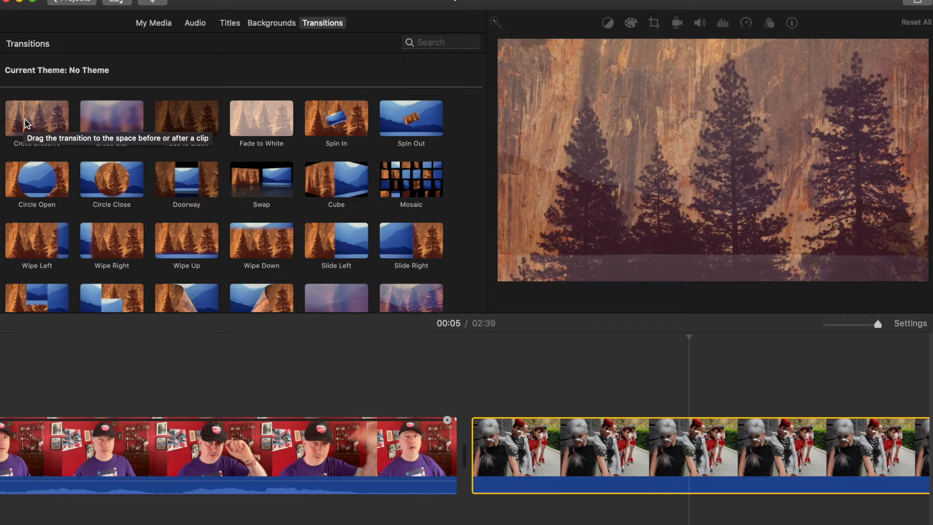
drag(25, 116, 366, 449)
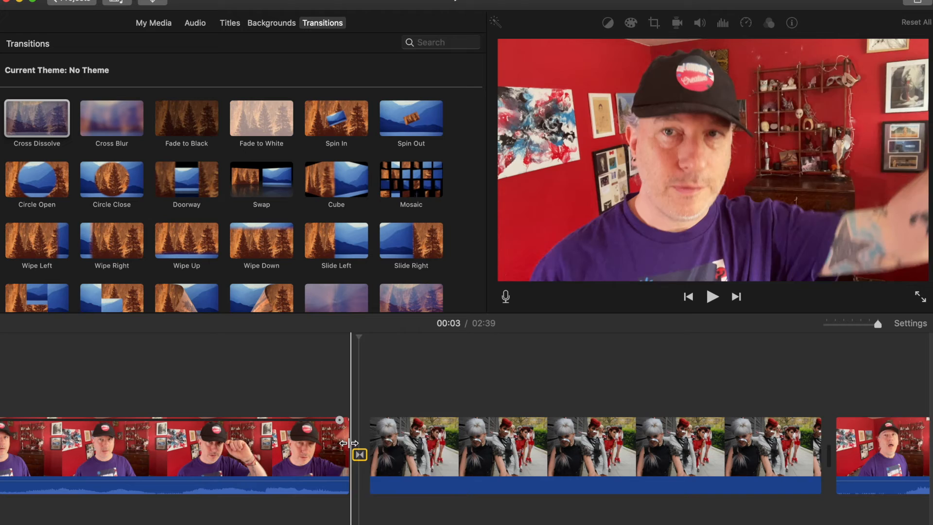
key(space)
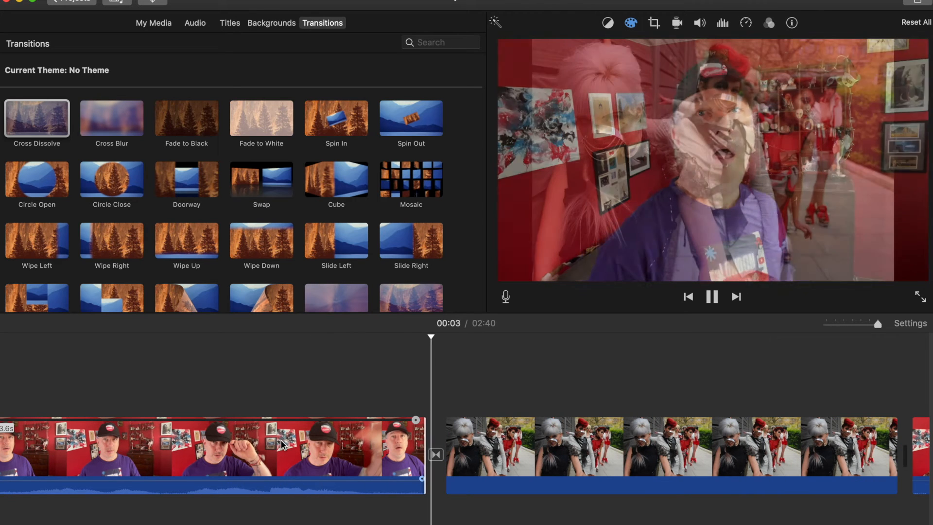
key(space)
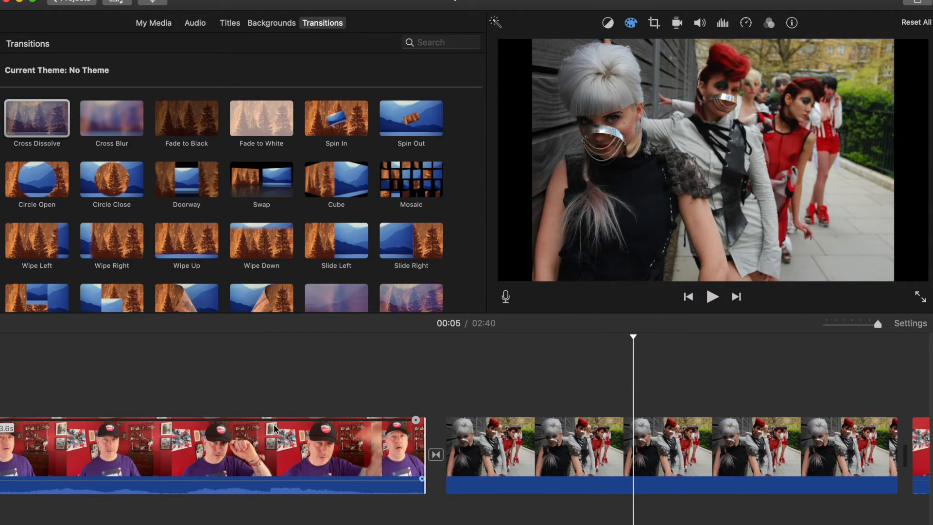
Replace the transition before the face mask photo with Cross Blur and preview it
drag(115, 120, 435, 454)
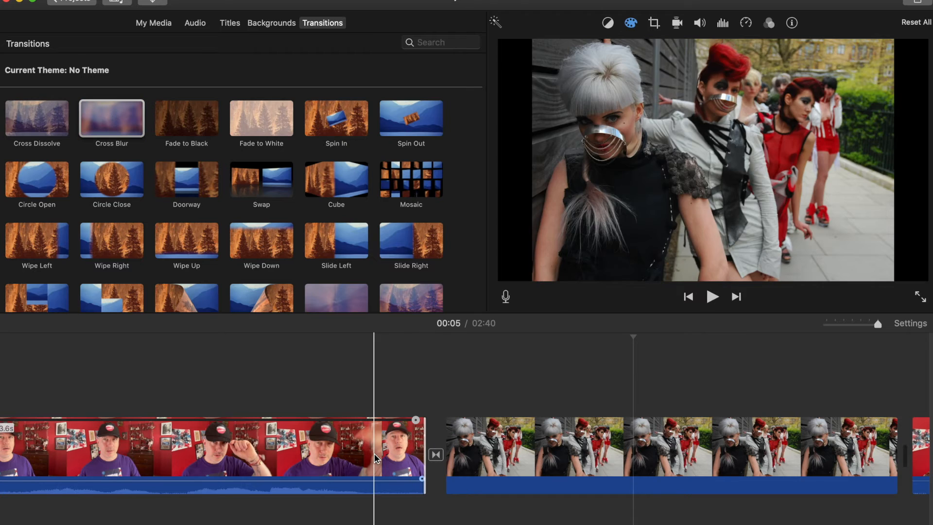
key(space)
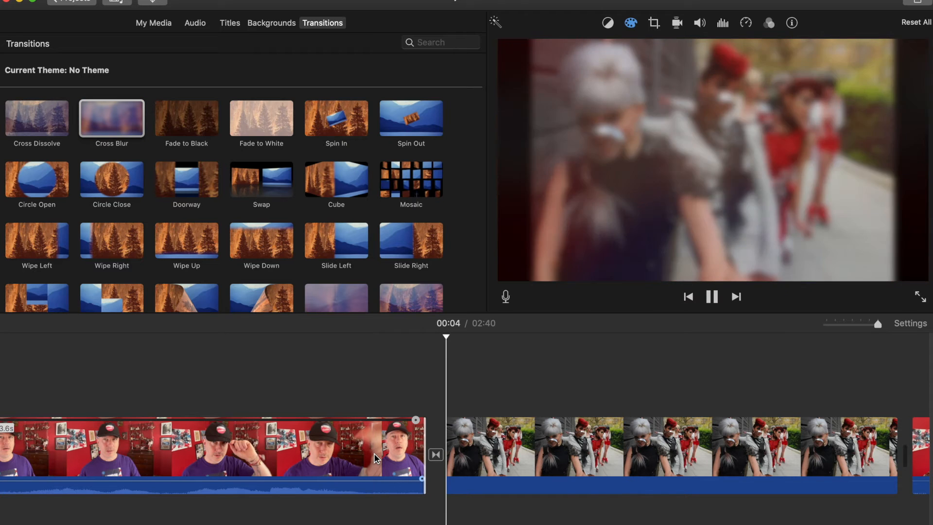
key(space)
Change the transition before the face mask photo to Fade to Black and preview it
click(184, 122)
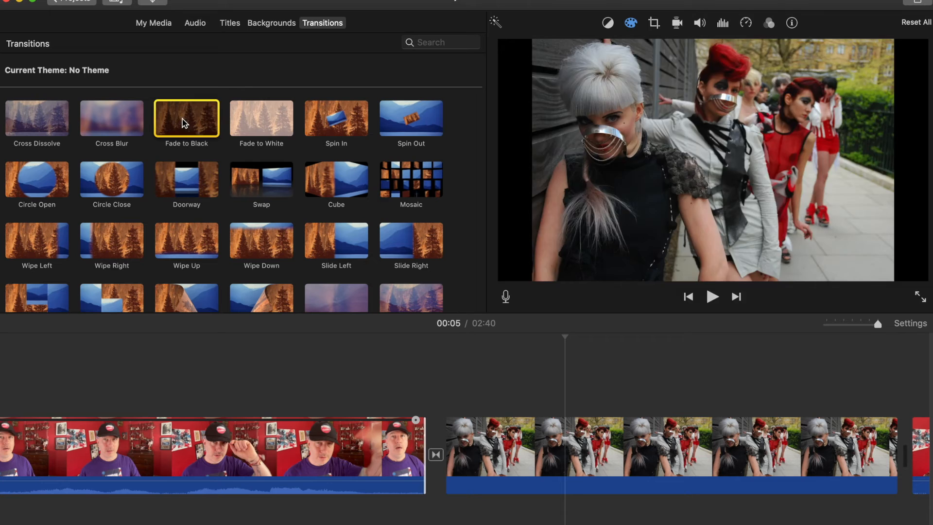
key(space)
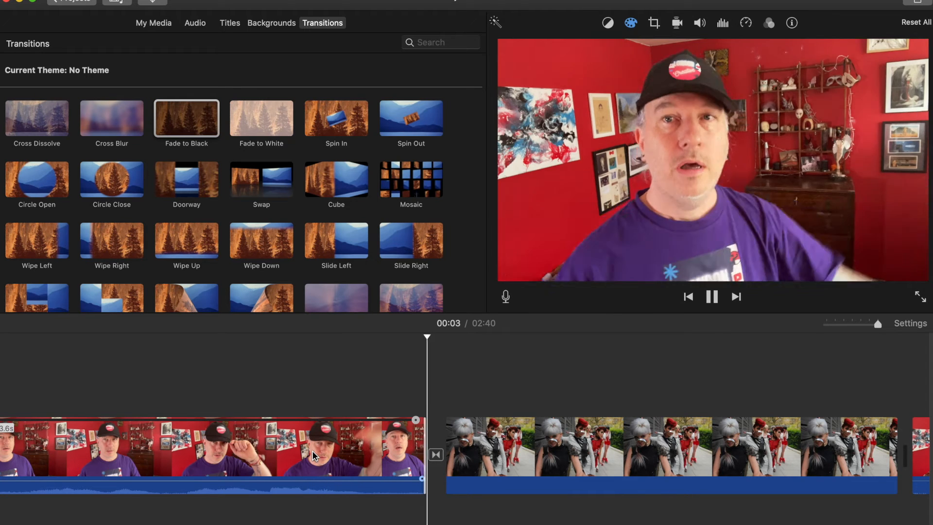
key(space)
Replace the transition before the face mask photo with Mosaic and play through it
click(336, 119)
click(408, 199)
drag(408, 199, 435, 454)
key(space)
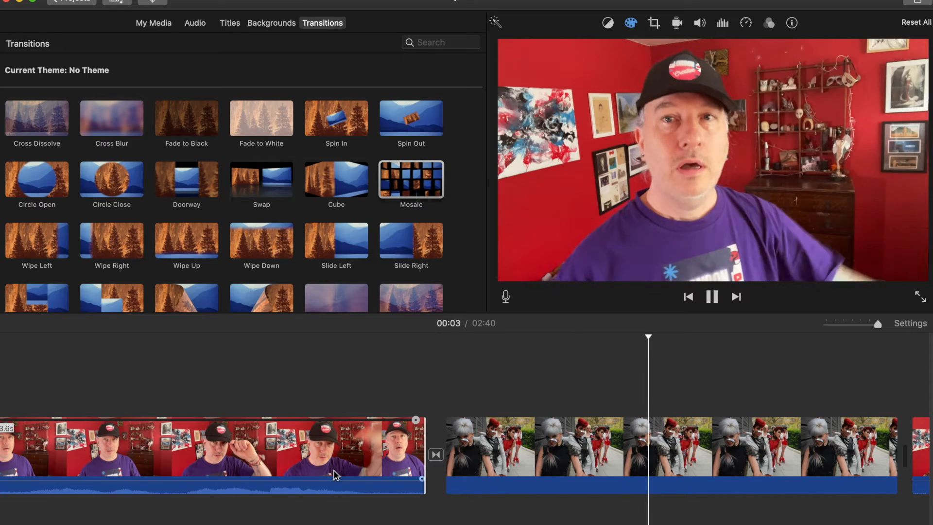
key(space)
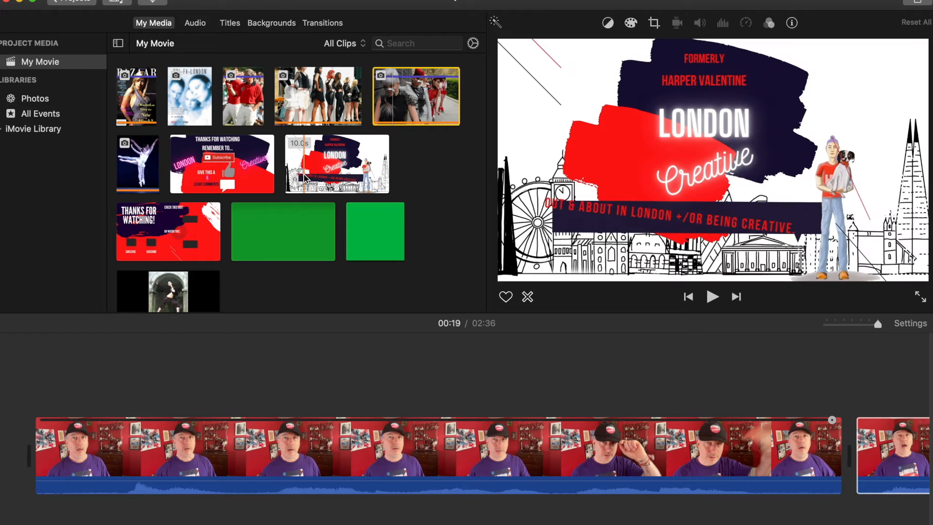
Insert the 10 s London Creative intro between the first presenter clip and the next one
drag(318, 170, 840, 456)
scroll(739, 456, right, 9)
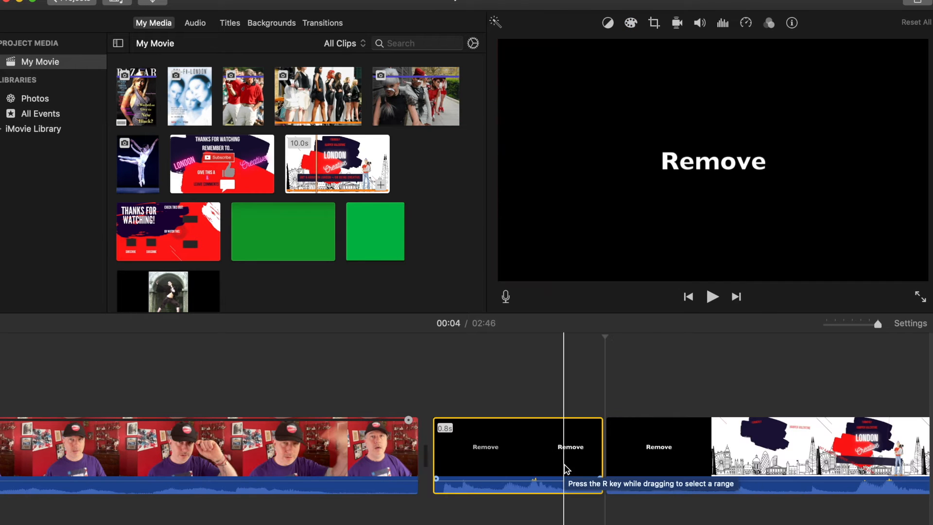
Delete the black 0.8 s opening piece of the London Creative intro and preview the joins with the music overlapping the presenter clips
click(562, 432)
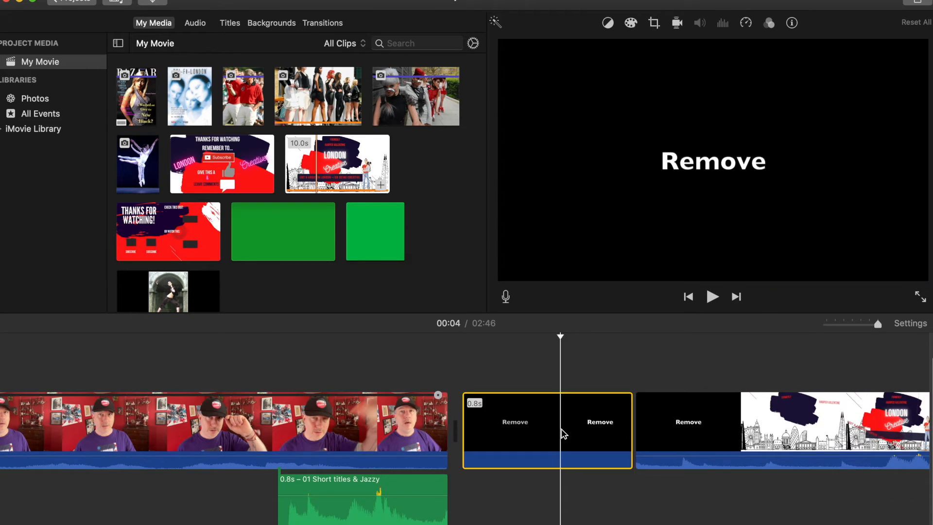
key(Delete)
key(space)
key(space)
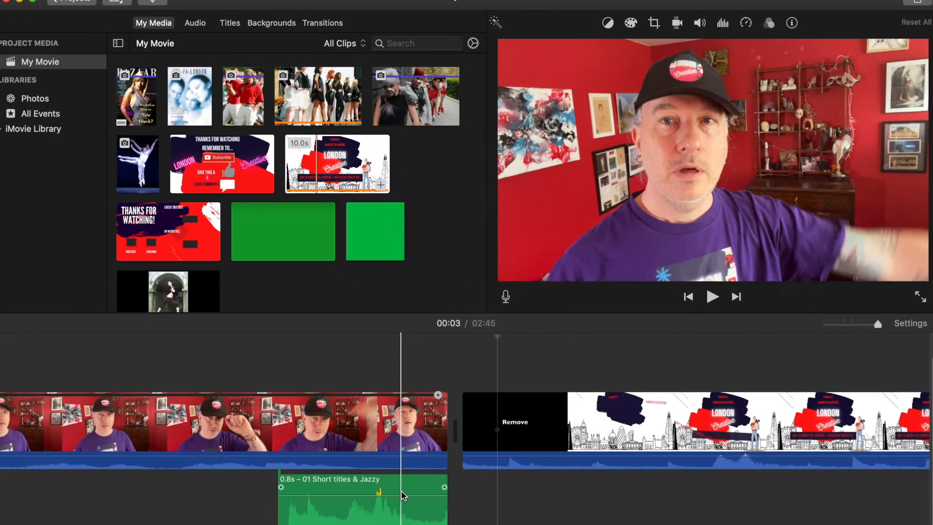
key(space)
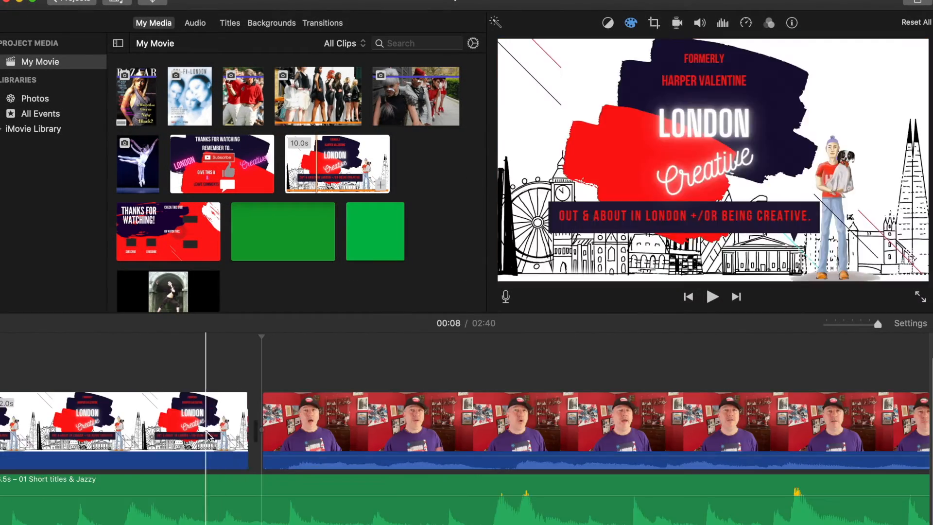
key(space)
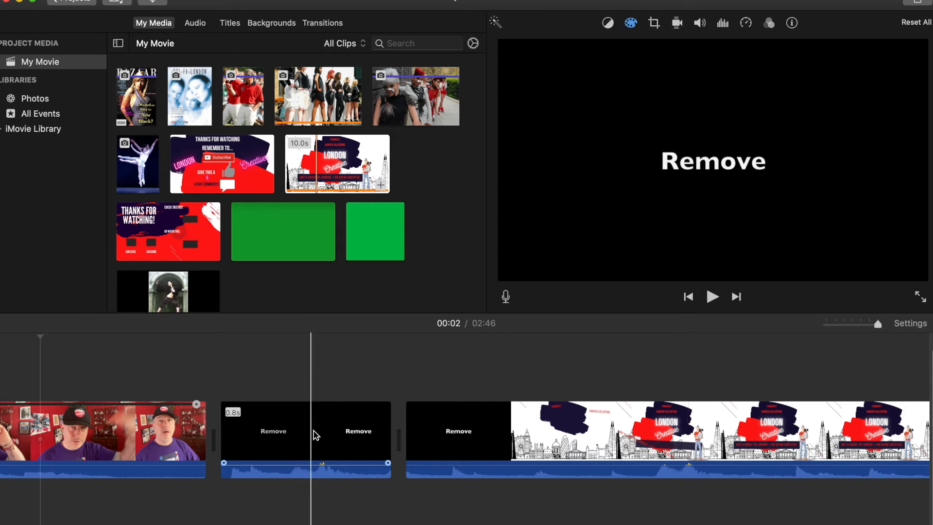
Detach the audio from the black 0.8 s opening piece of the intro and move it under the end of the preceding presenter clip
right_click(336, 432)
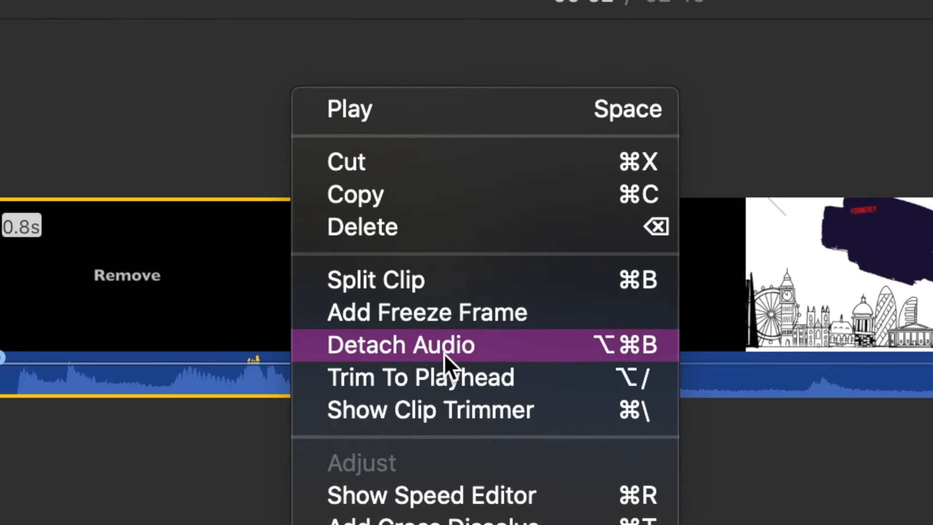
click(444, 354)
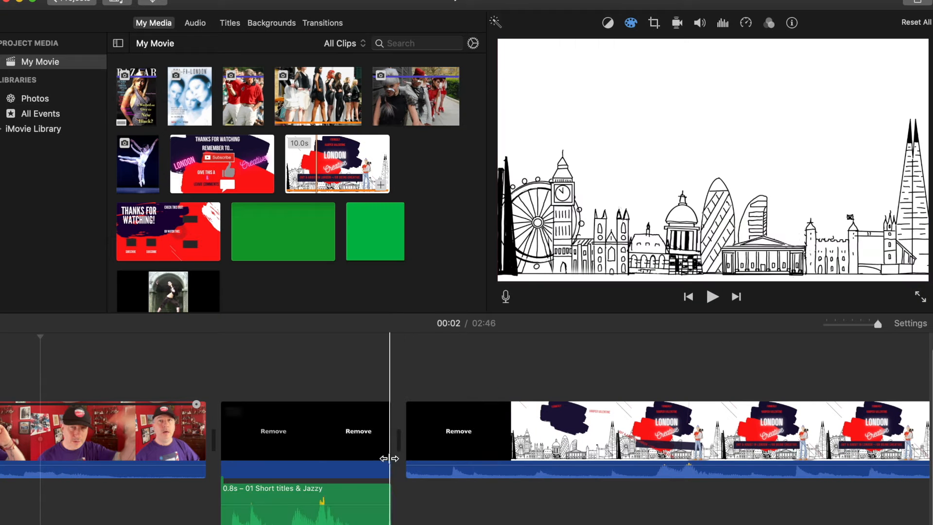
scroll(354, 369, down, 1)
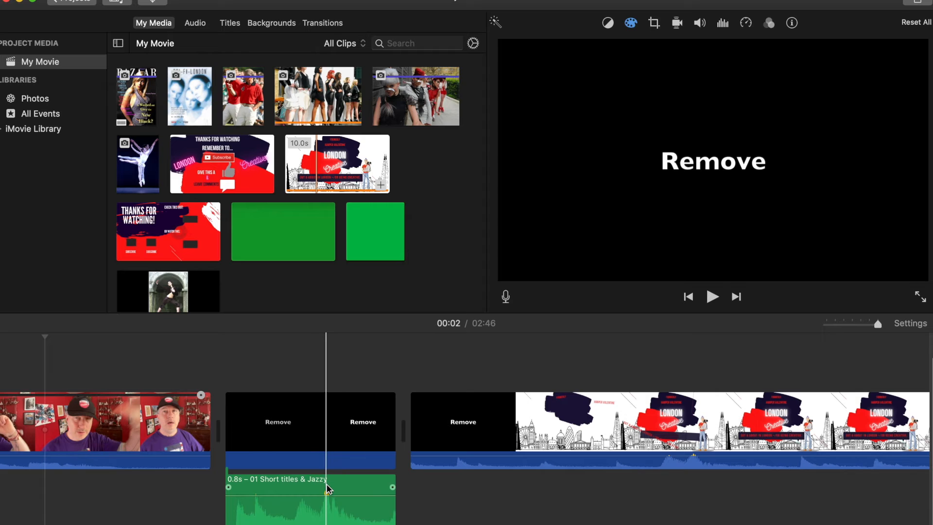
drag(309, 483, 127, 489)
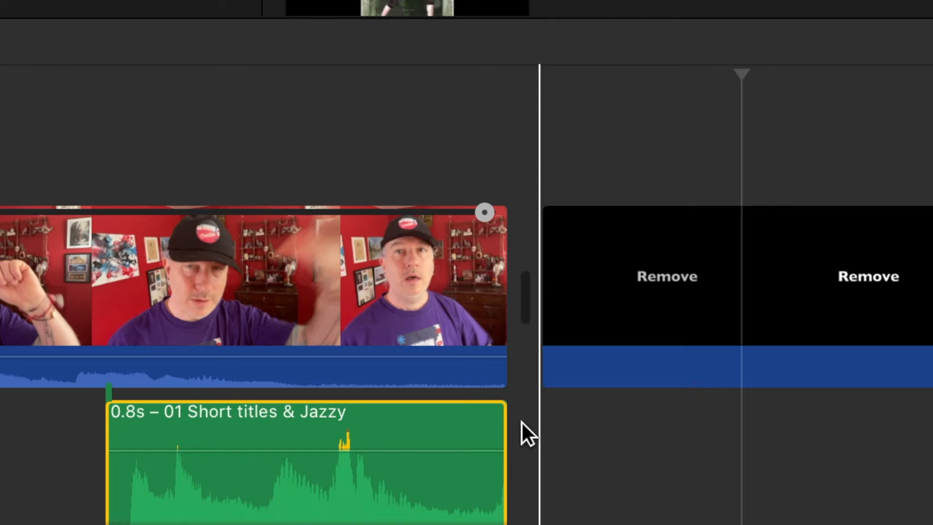
mouse_move(378, 430)
mouse_down()
mouse_move(600, 434)
mouse_move(452, 440)
mouse_move(480, 449)
mouse_move(392, 437)
mouse_up()
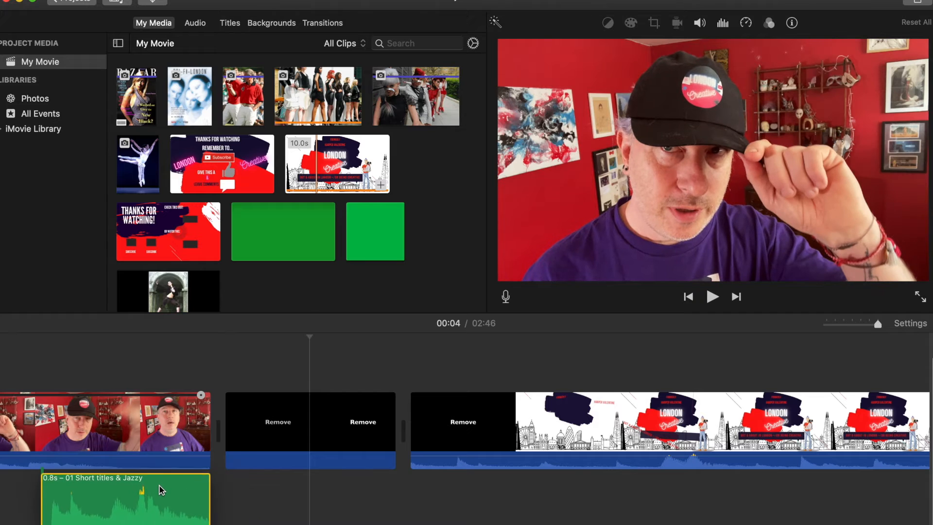
Delete the black 0.8 s opening piece left without audio and preview the join into the intro
click(327, 454)
key(Delete)
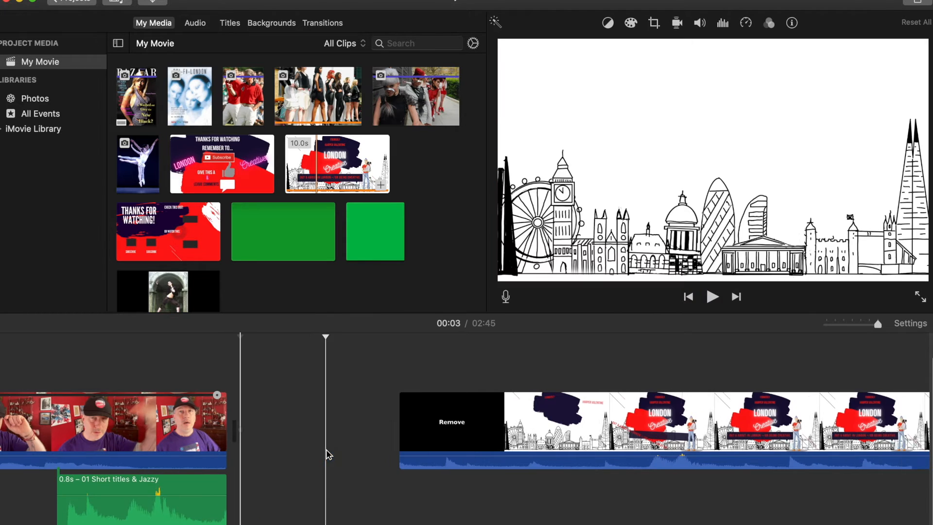
key(space)
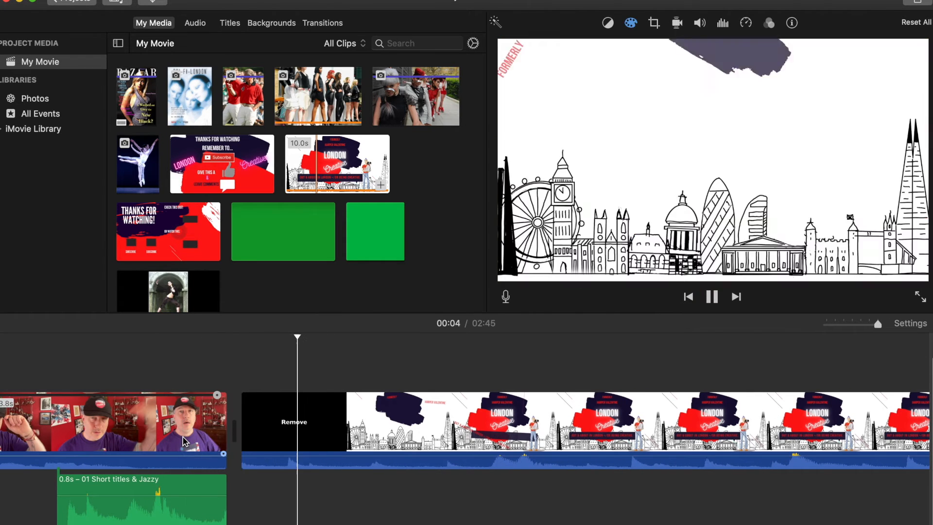
Detach the audio from the 6.6 s end piece of the intro, and preview it running under the start of the next presenter clip
click(435, 454)
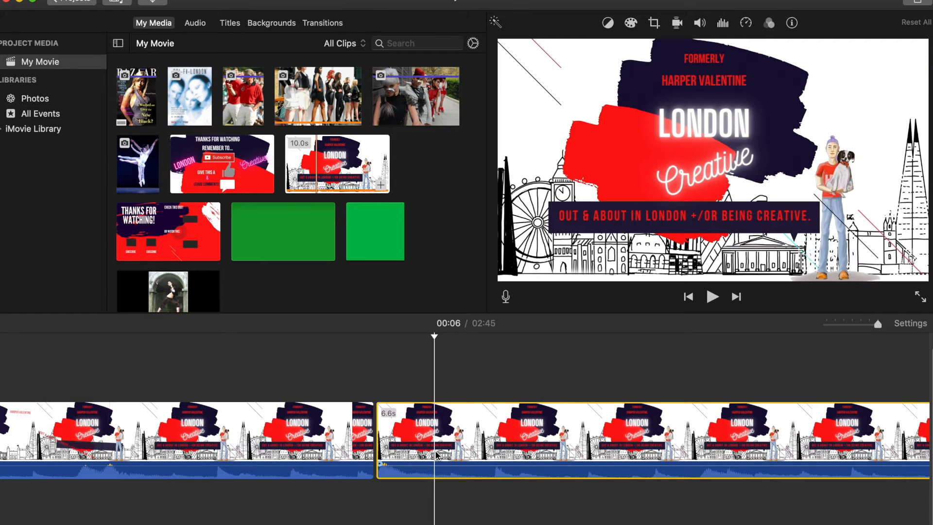
key(super+alt+b)
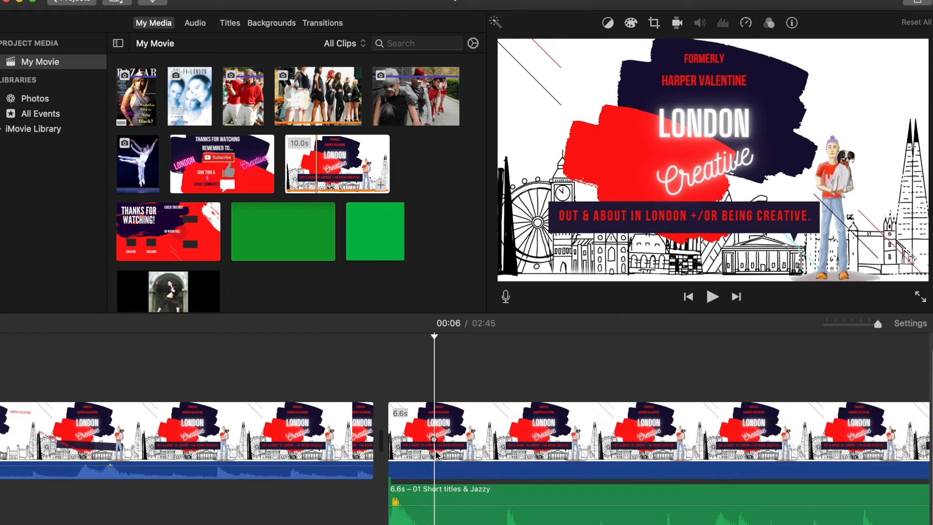
scroll(349, 474, right, 5)
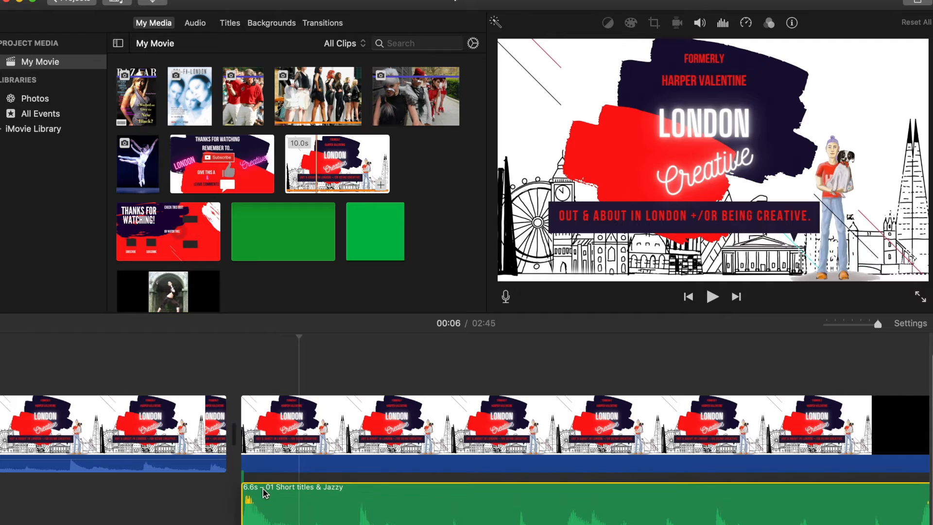
drag(266, 487, 221, 471)
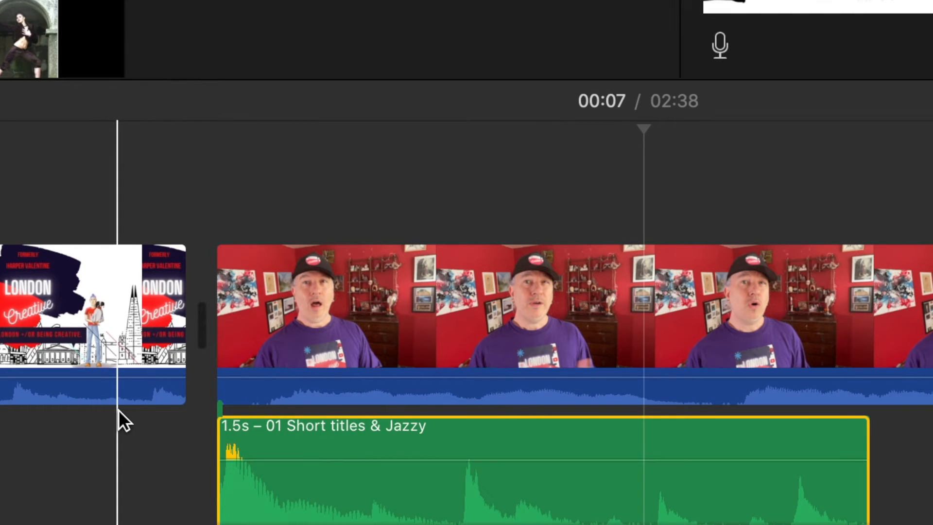
key(space)
key(space)
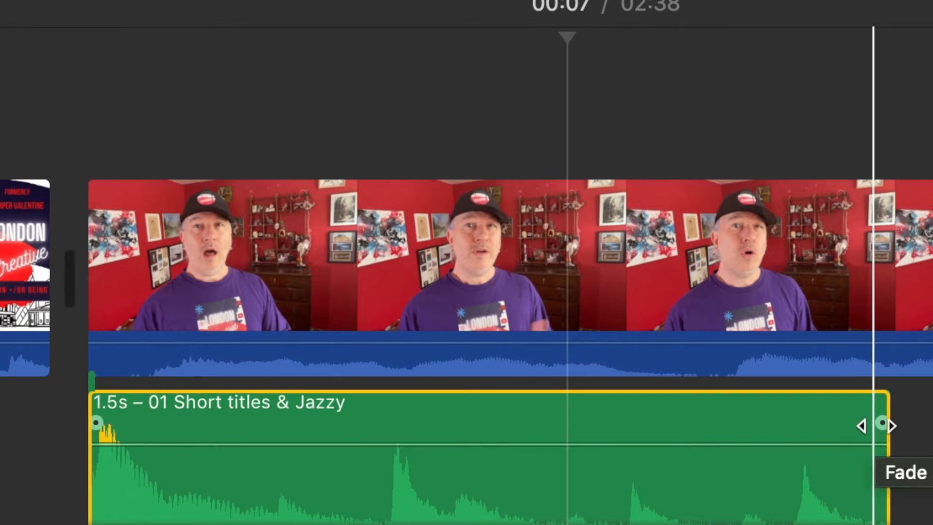
Fade out the 1.5 s music clip after the intro and fade in the 0.8 s music clip before it, each across its full length
drag(876, 425, 98, 397)
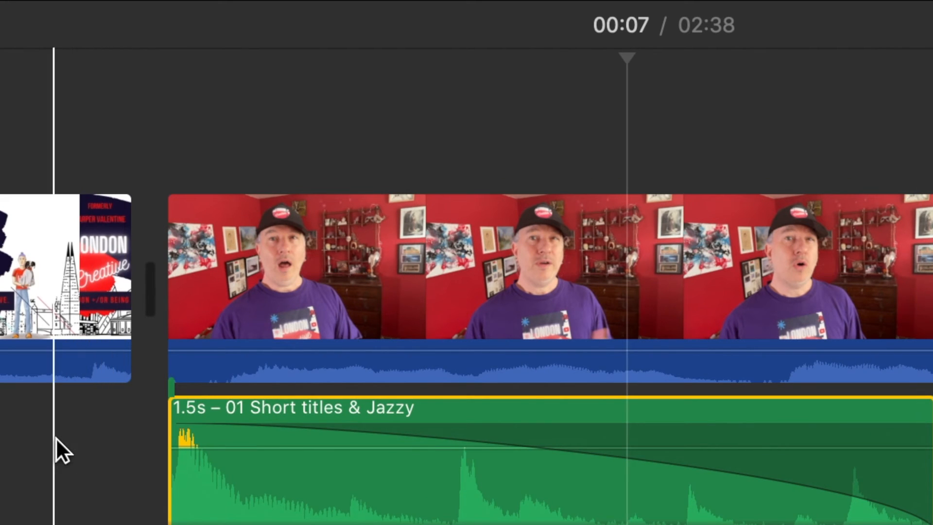
key(space)
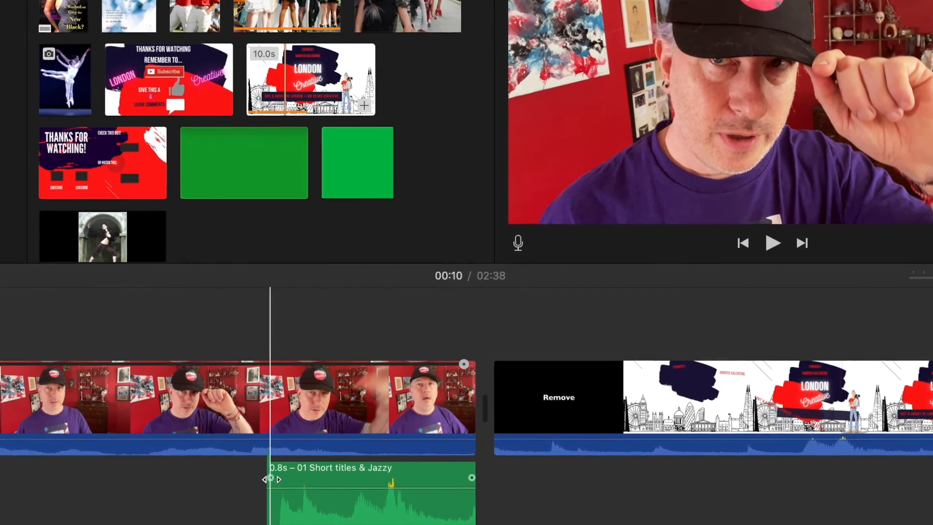
drag(271, 479, 482, 474)
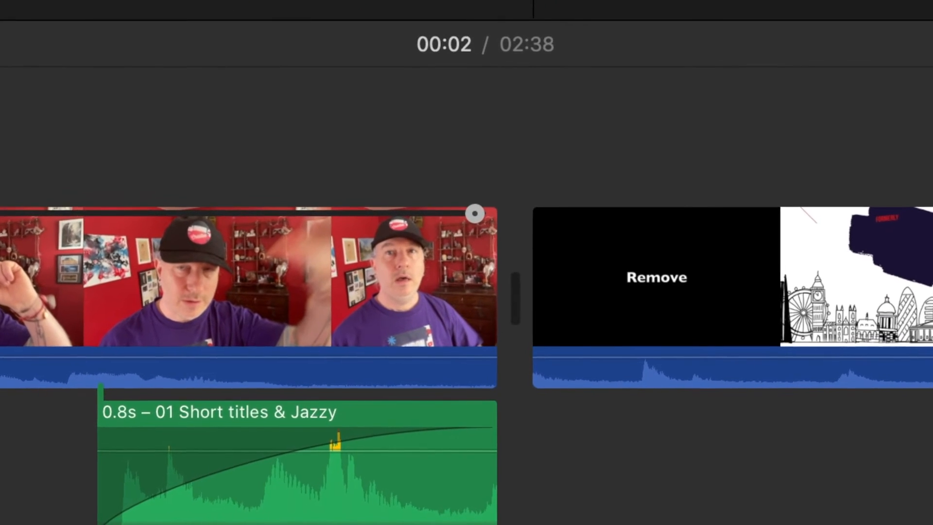
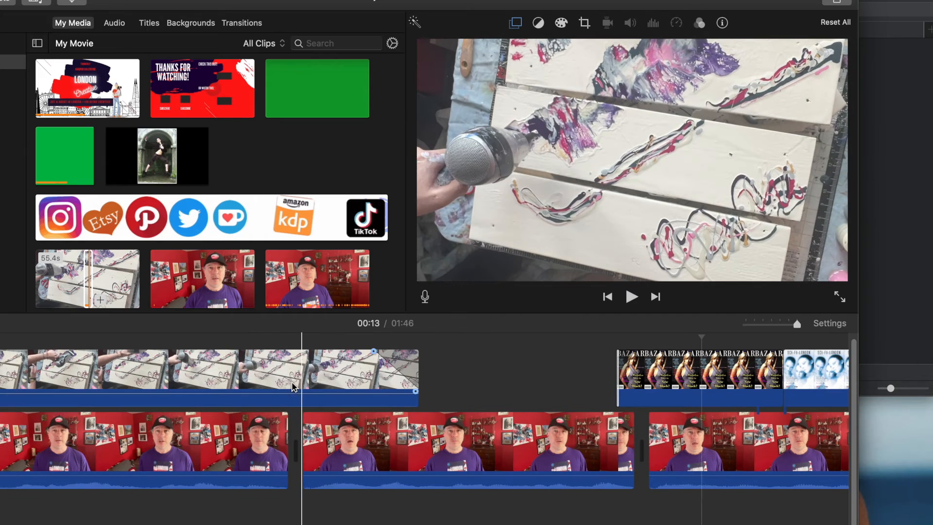
Move the painting overlay clip down into the main timeline, directly before the 1.9 s presenter clip it covers
scroll(278, 391, left, 1)
scroll(276, 390, left, 10)
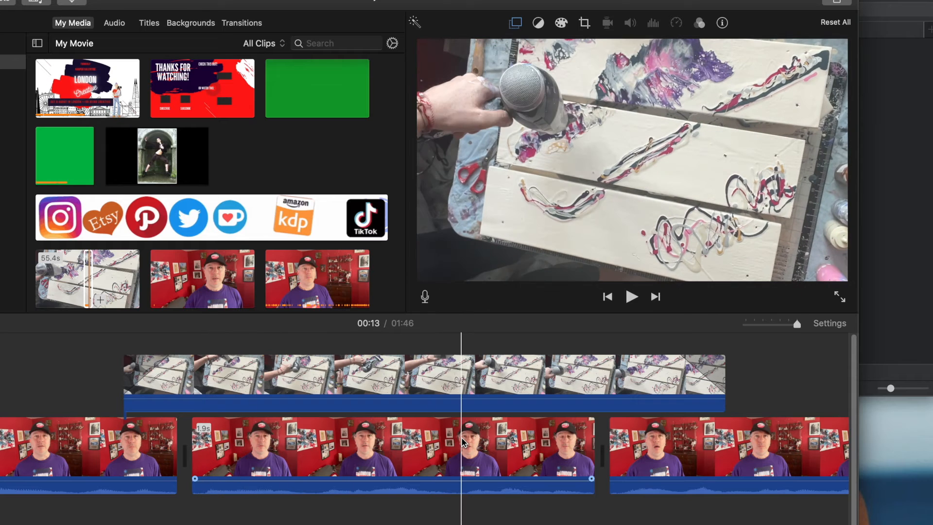
drag(250, 398, 197, 484)
Detach the audio from the 1.9 s presenter clip and move it under the painting clip, aligned with its start
scroll(219, 466, right, 10)
click(396, 449)
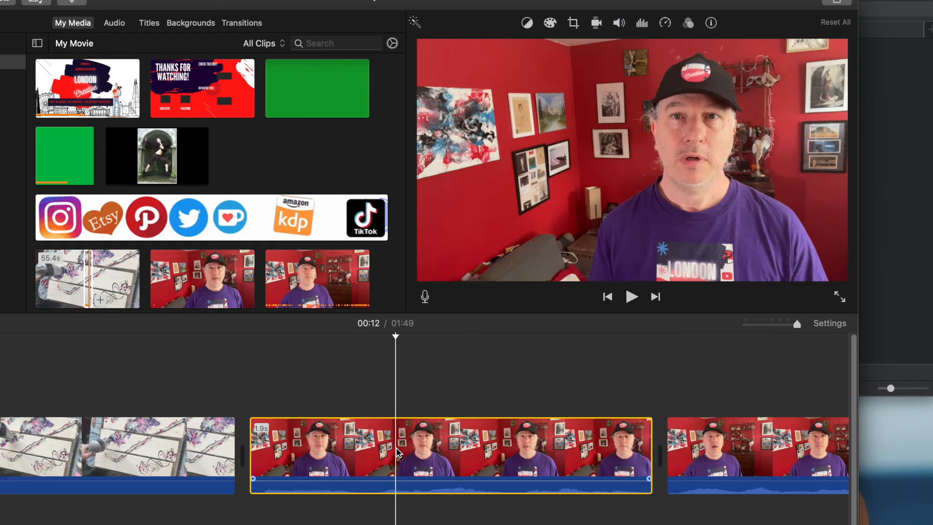
key(alt+super+b)
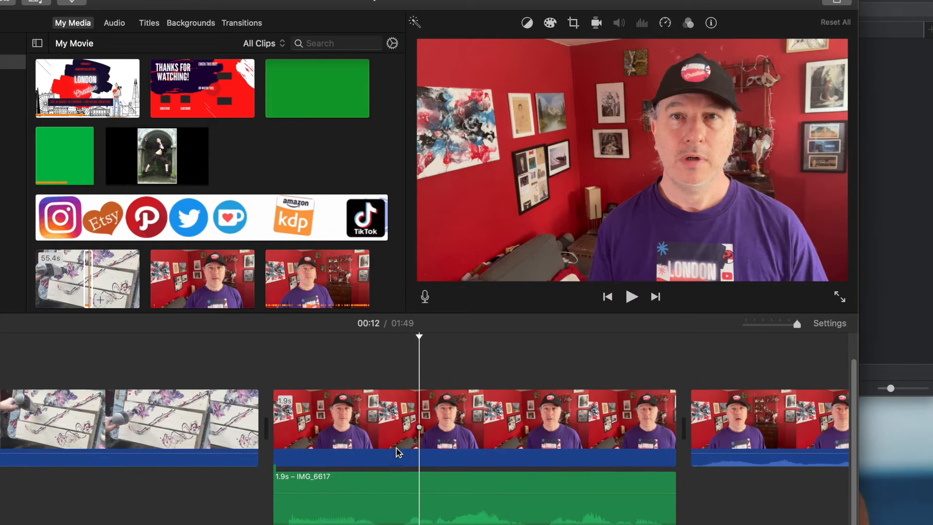
drag(396, 493, 27, 493)
scroll(145, 491, left, 10)
drag(346, 485, 105, 484)
Trim the end of the painting clip to match the 1.9 s detached audio and delete the silent presenter clip after it
drag(656, 428, 488, 429)
click(536, 436)
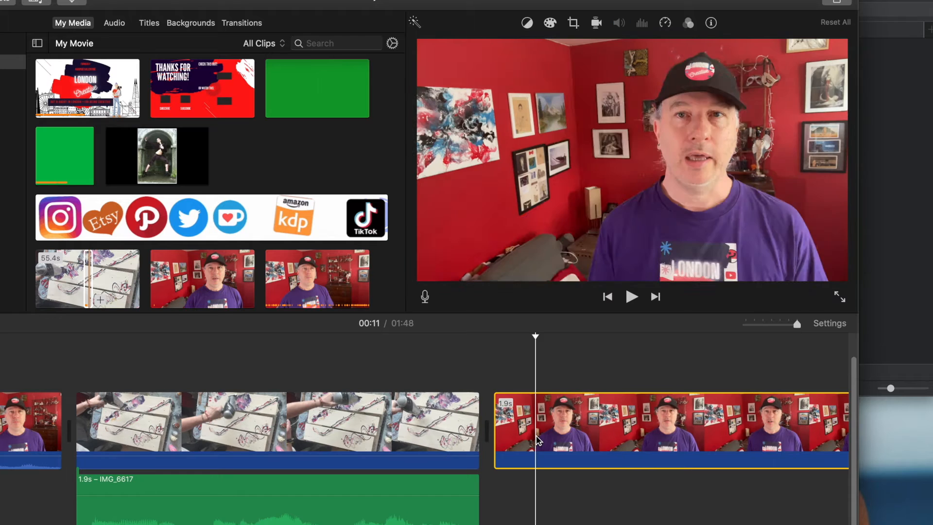
key(Delete)
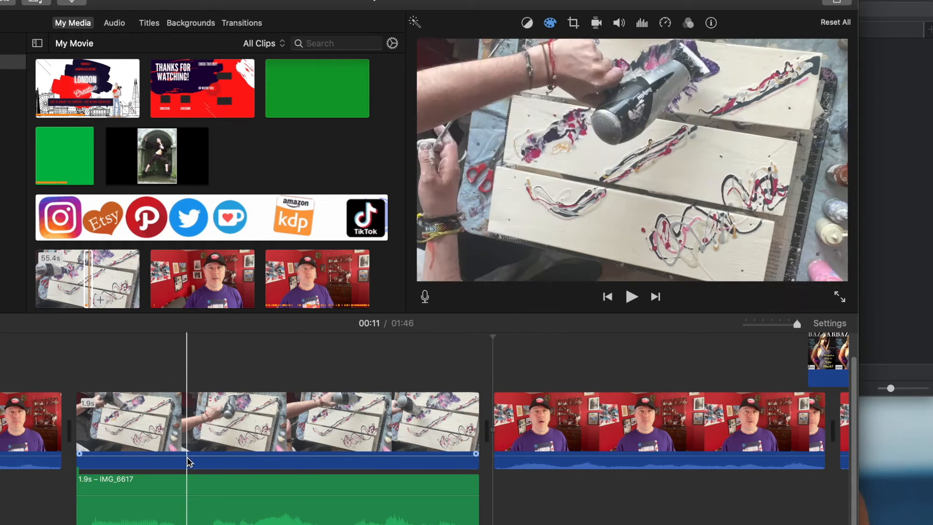
scroll(267, 462, left, 10)
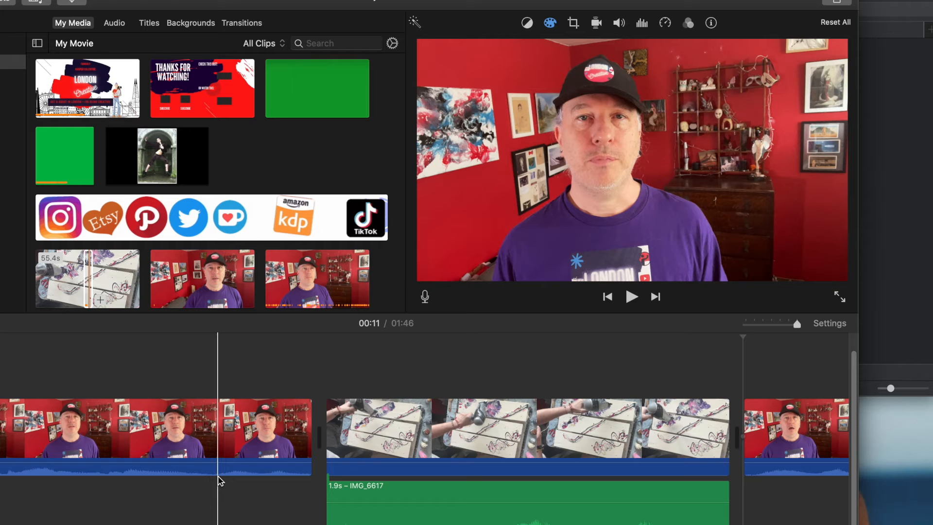
Turn on lowering the volume of other clips for the presenter clip after the painting clip, and increase the reduction amount
scroll(220, 481, right, 15)
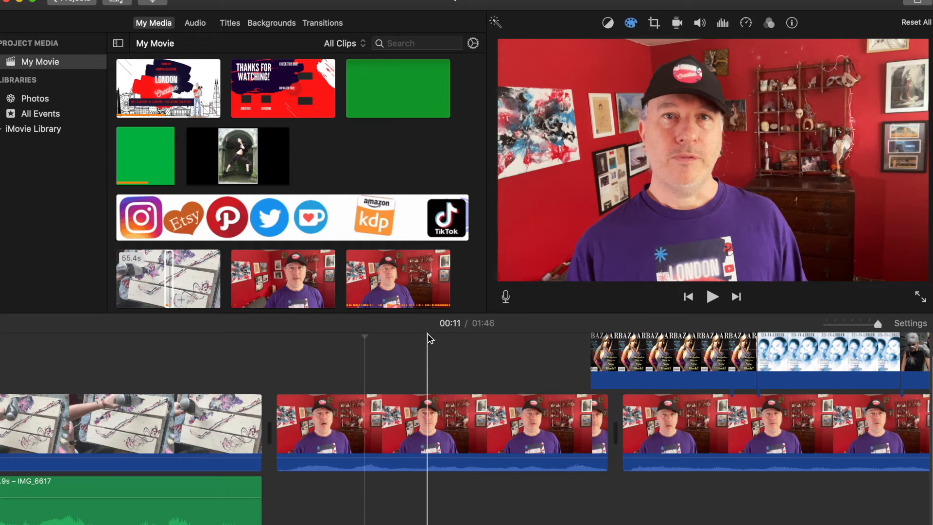
click(383, 424)
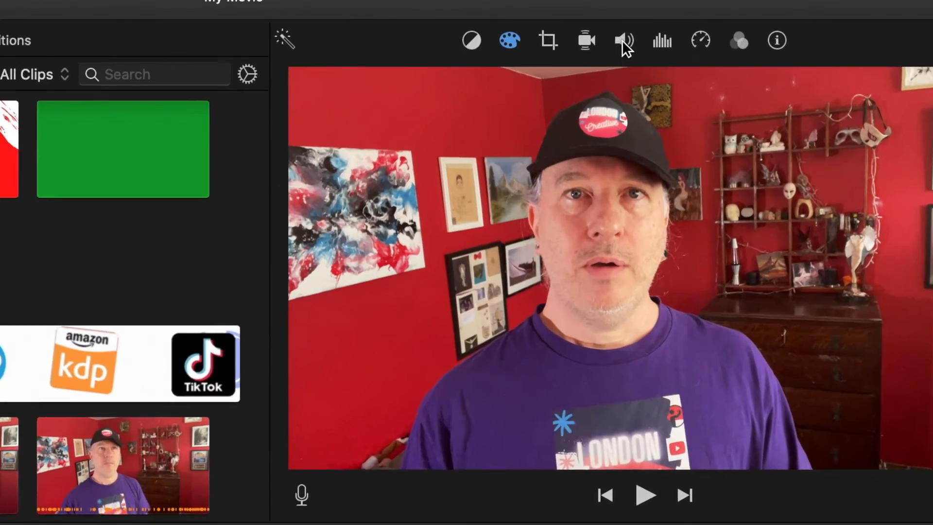
click(623, 42)
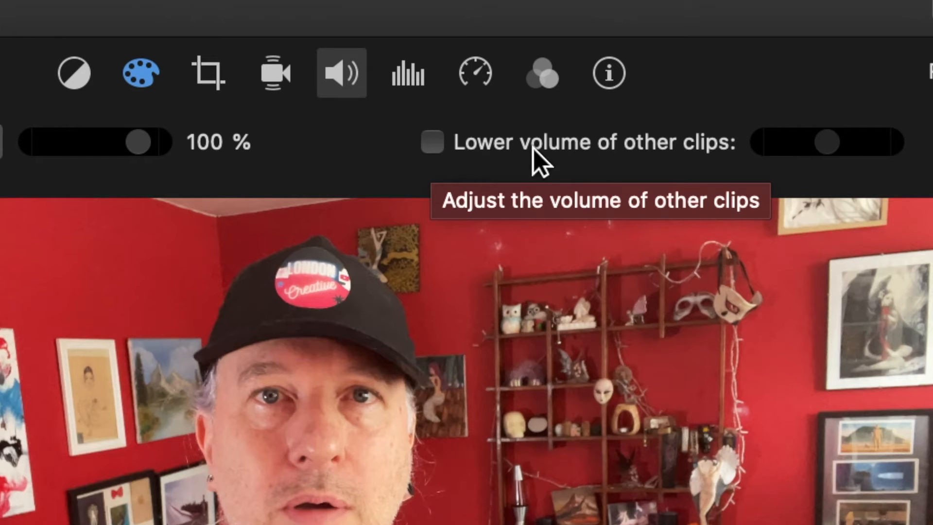
click(443, 144)
drag(841, 142, 876, 141)
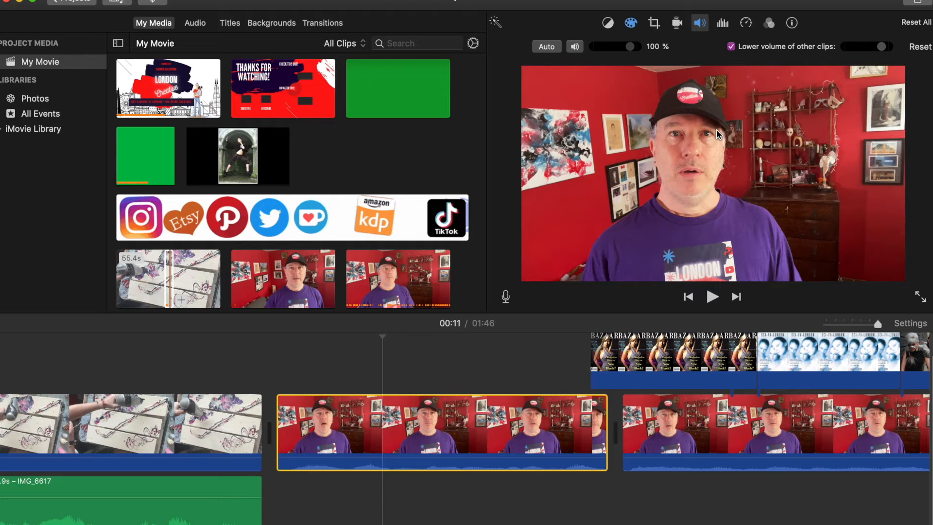
Try a 1.6 s piece of 003tiktok audio under the presenter clip and preview how the two sounds mix
click(184, 288)
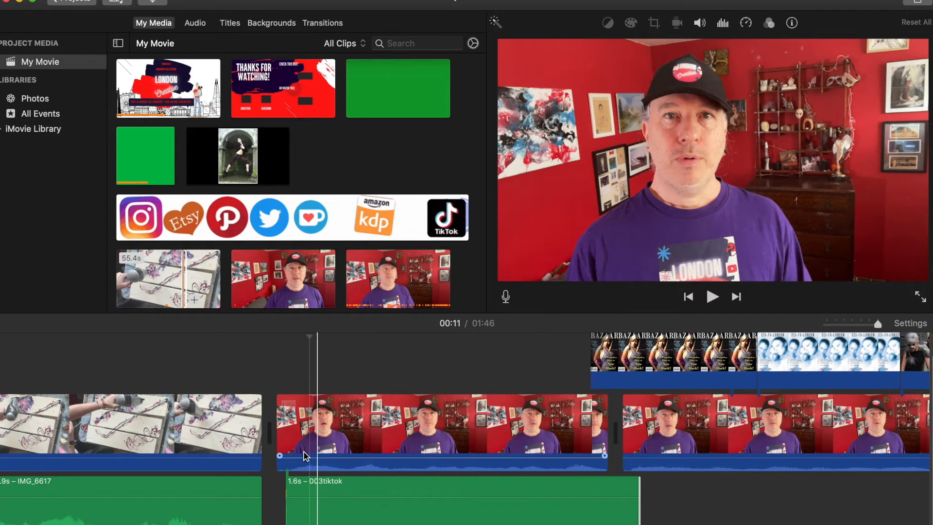
key(space)
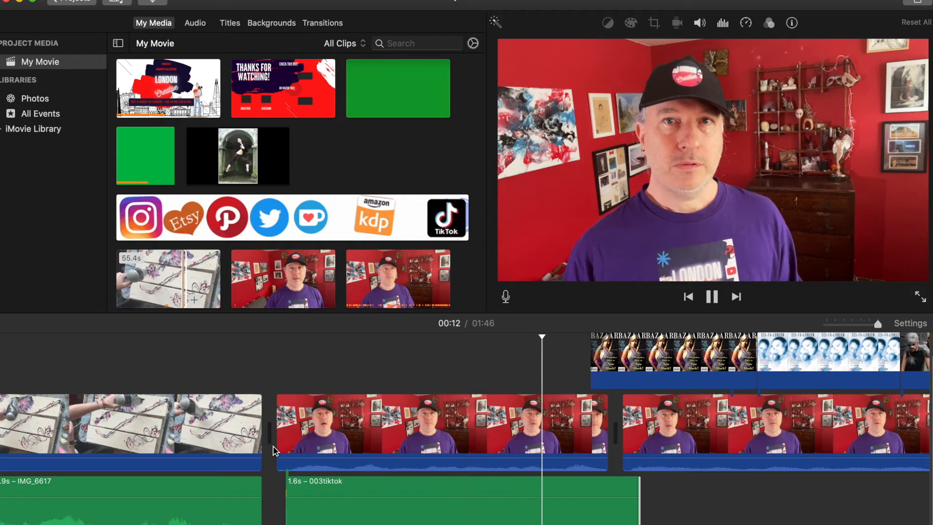
key(space)
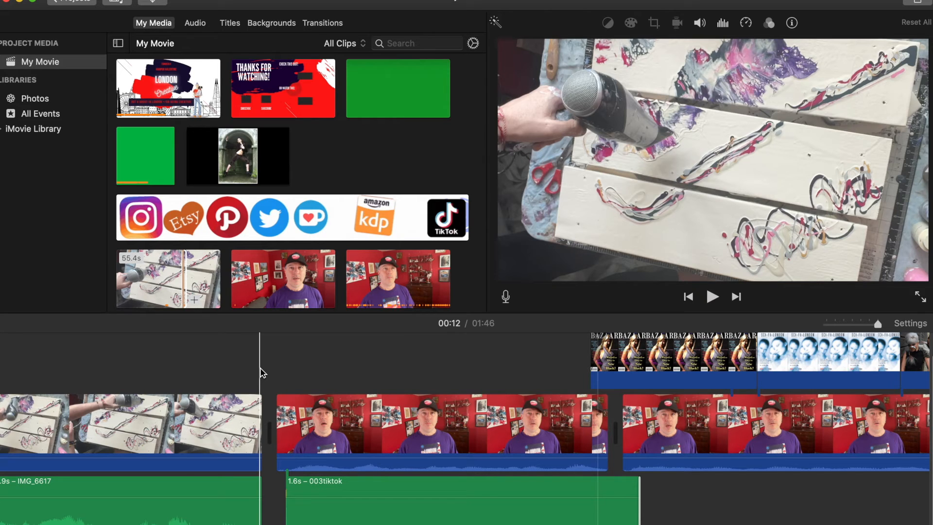
key(space)
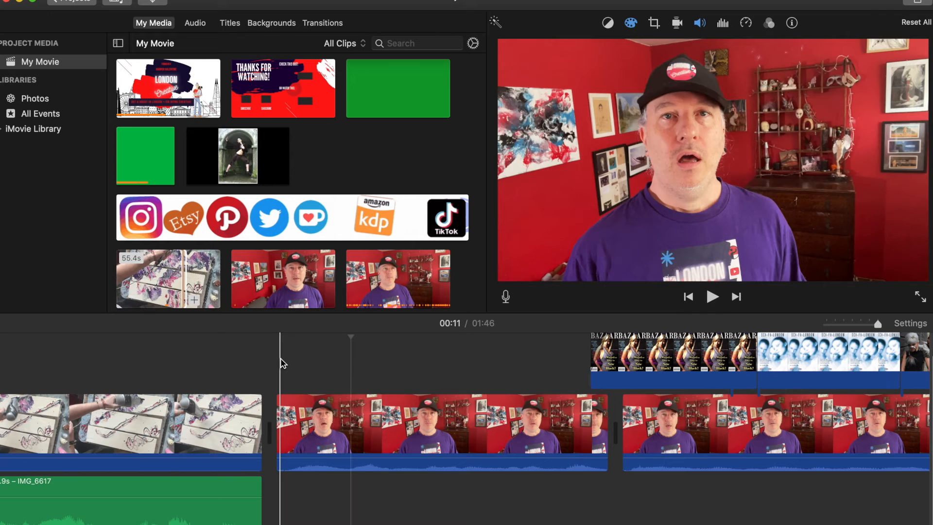
Select a range within the detached IMG_6617 audio under the painting clip and lower the volume of that range slightly
scroll(102, 398, left, 10)
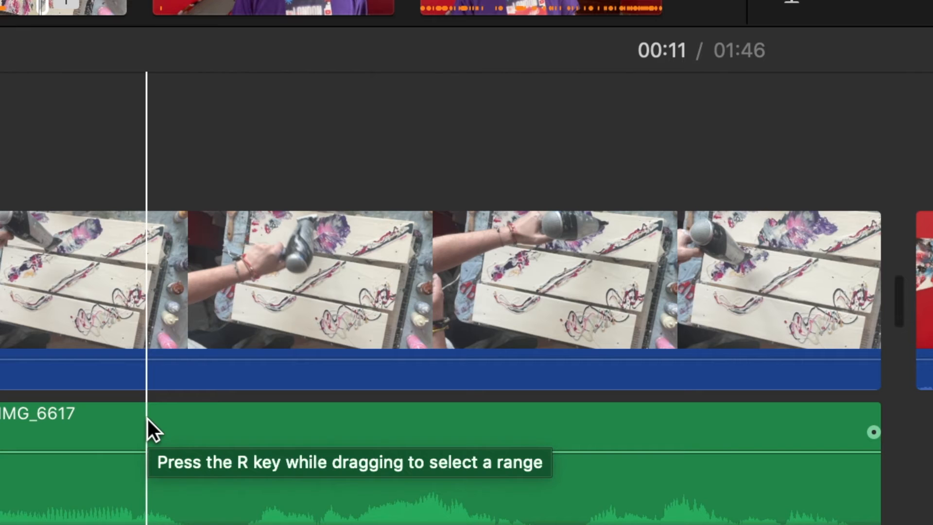
key(r)
drag(147, 418, 572, 417)
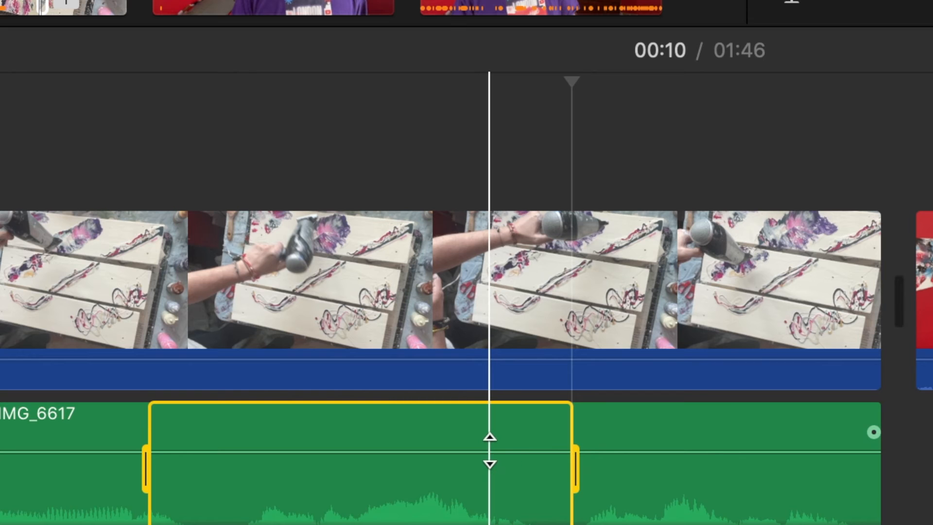
drag(489, 451, 489, 465)
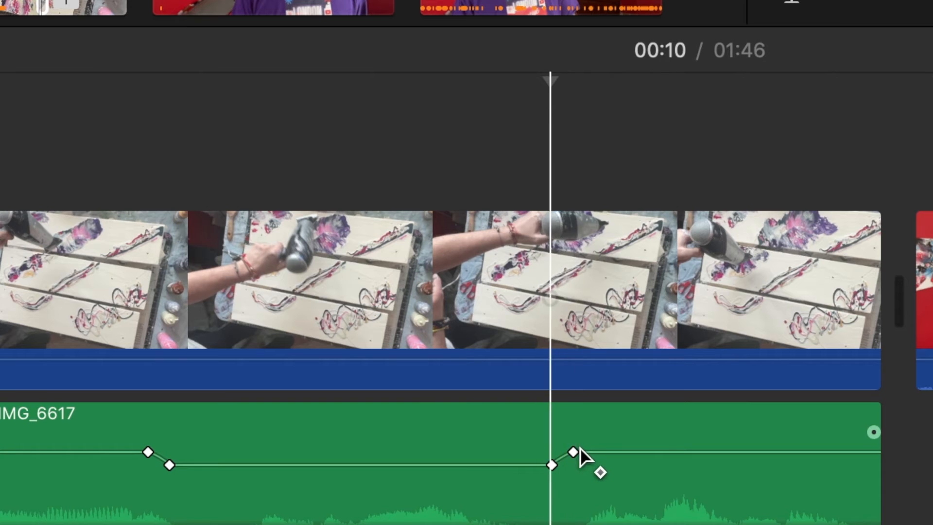
Spread the IMG_6617 volume keyframes apart for longer ramps, lower the middle section further, and preview the audio
drag(573, 452, 534, 465)
drag(169, 465, 212, 465)
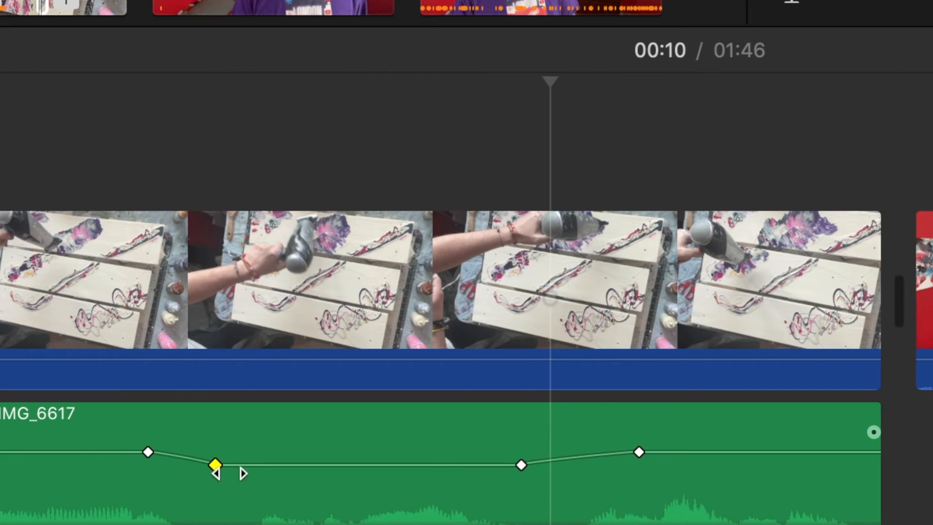
drag(334, 465, 335, 485)
scroll(297, 481, left, 3)
scroll(297, 481, up, 1)
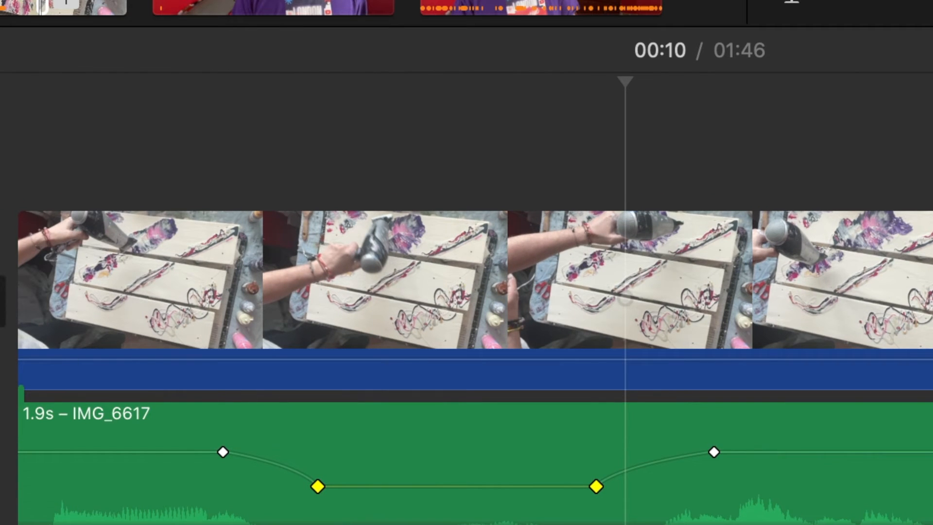
key(space)
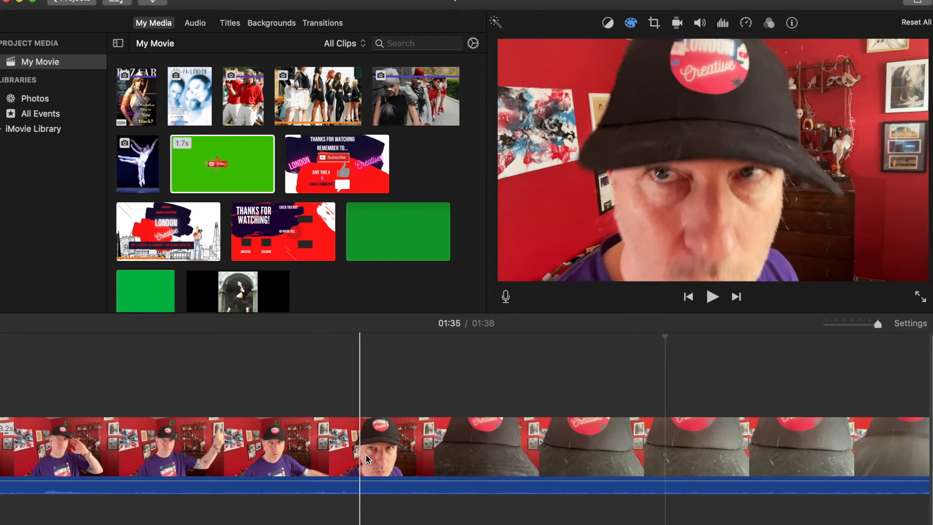
Split the last presenter clip at the hat close-up near 01:34 and delete the leftover close-up section after the cut
click(508, 459)
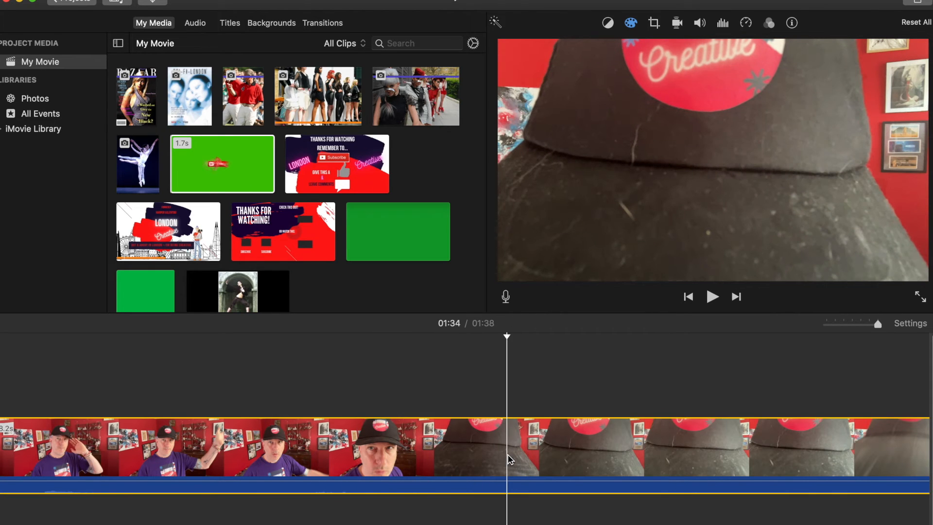
key(super+b)
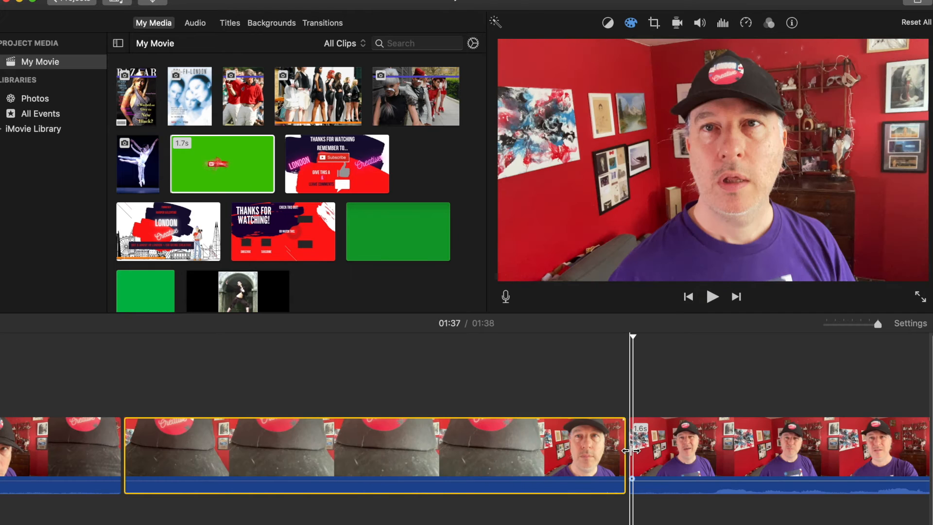
key(Delete)
click(292, 448)
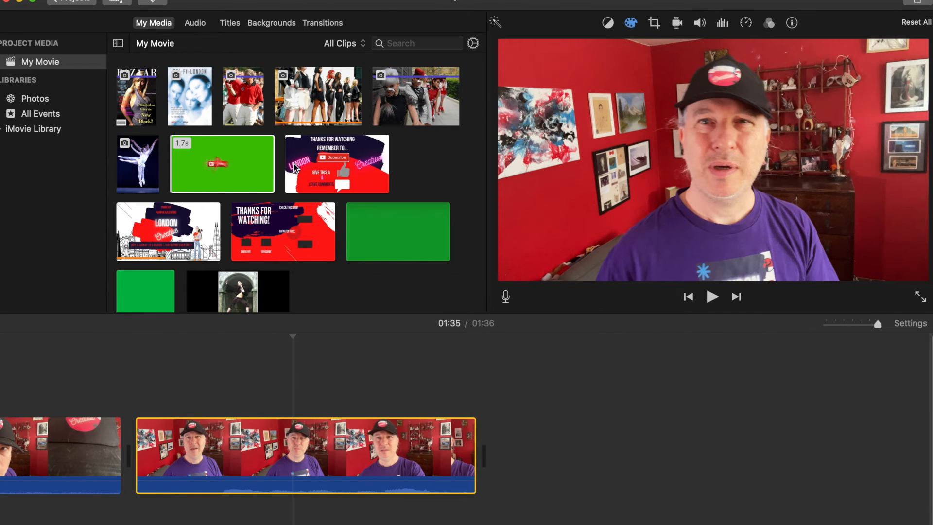
Add the 7.5 s Thanks for Watching end screen after the hat close-up, and extend the close-up clip's end to 5.1 s
drag(319, 170, 558, 442)
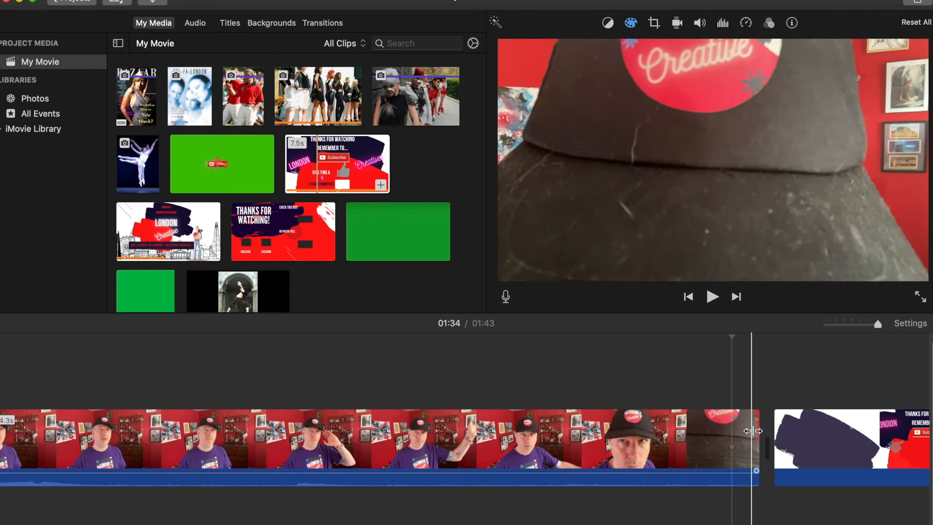
drag(752, 437, 897, 434)
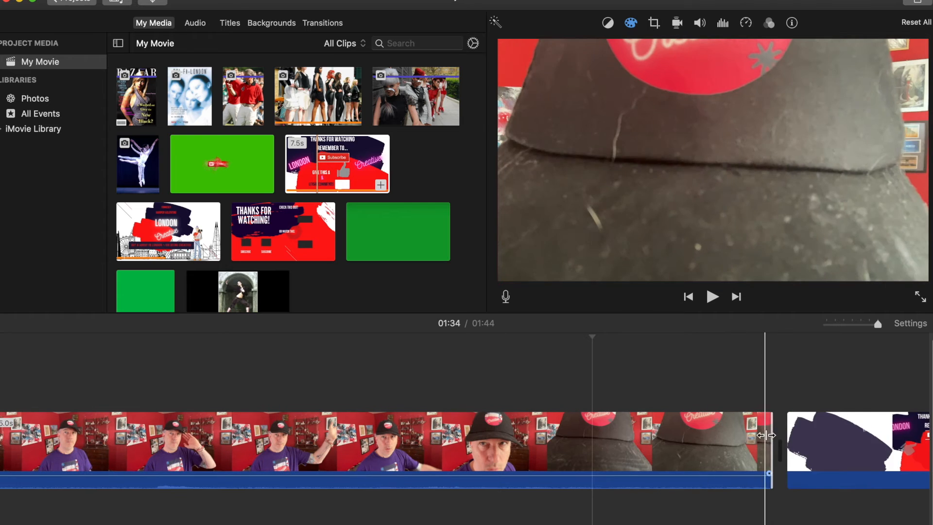
drag(764, 436, 800, 435)
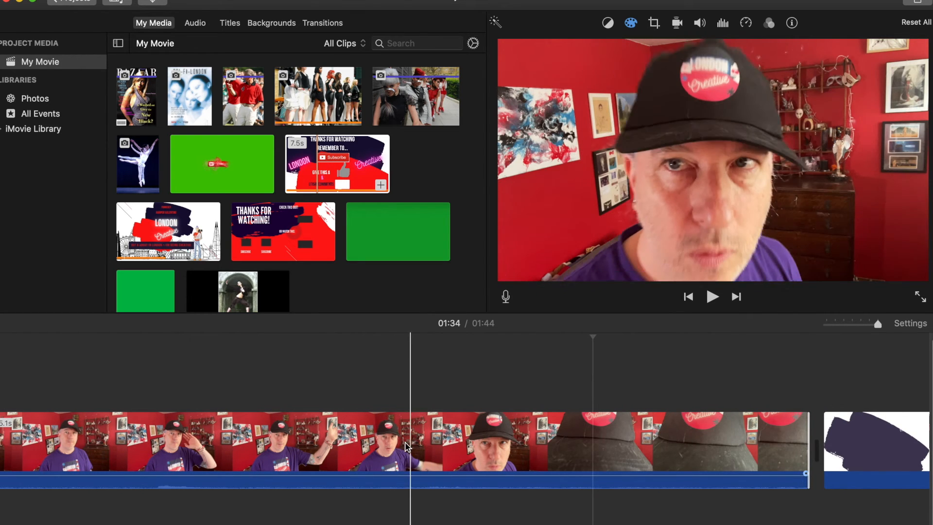
Split off the 1.4 s part where the hat fills the frame and apply Crop to Fill around its Creative logo
key(super+b)
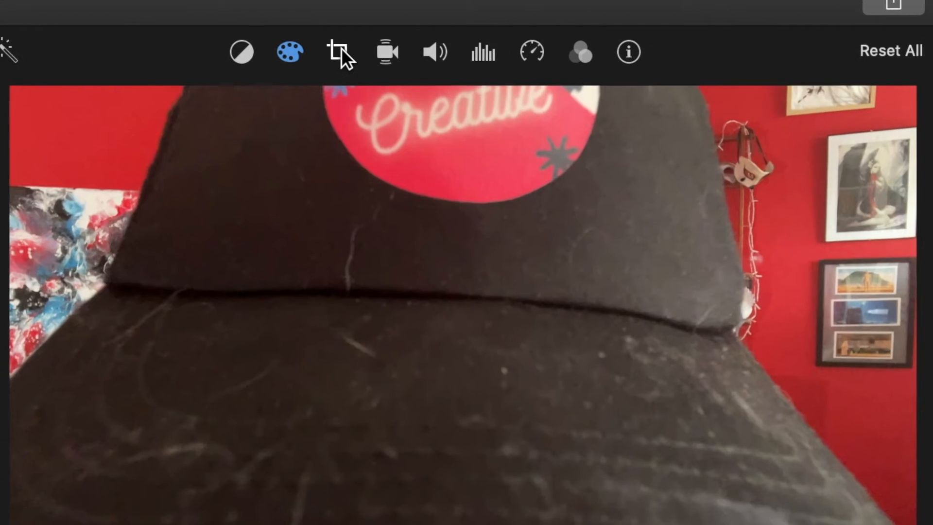
click(518, 35)
click(245, 108)
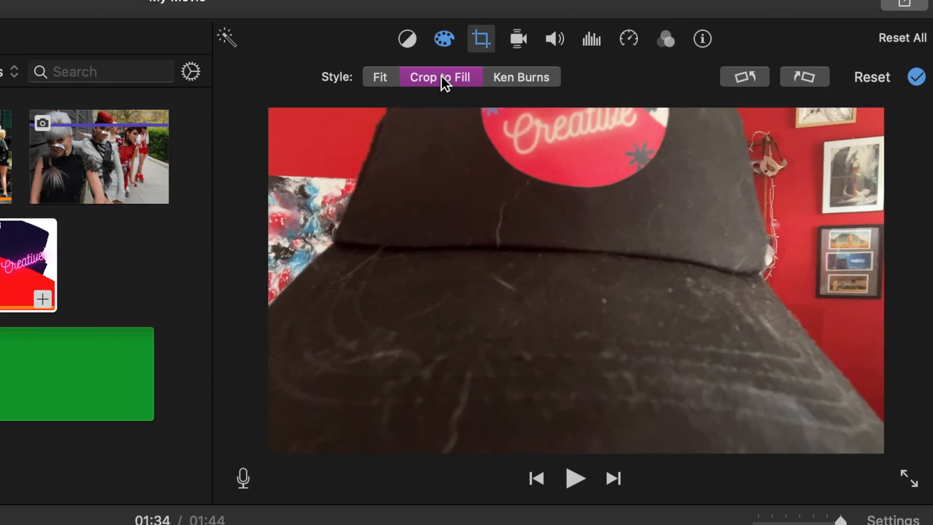
drag(333, 130, 602, 295)
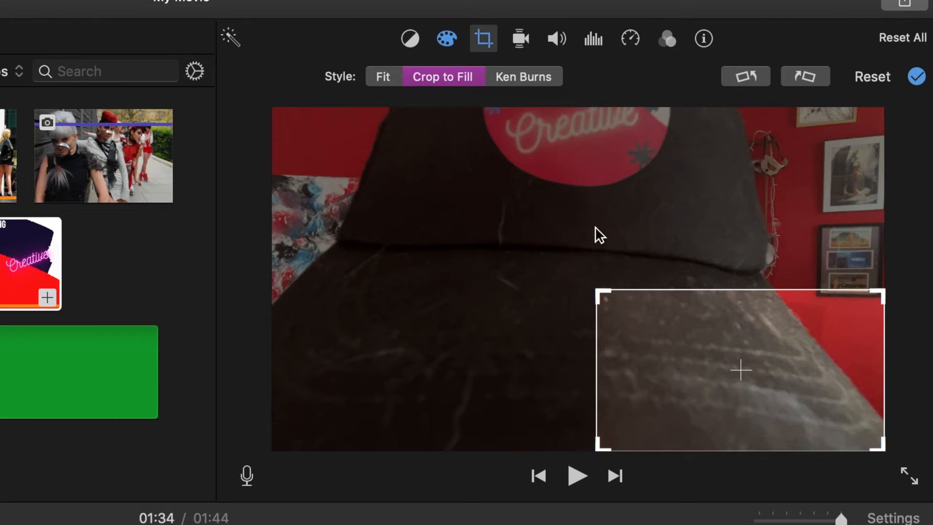
drag(674, 338, 519, 156)
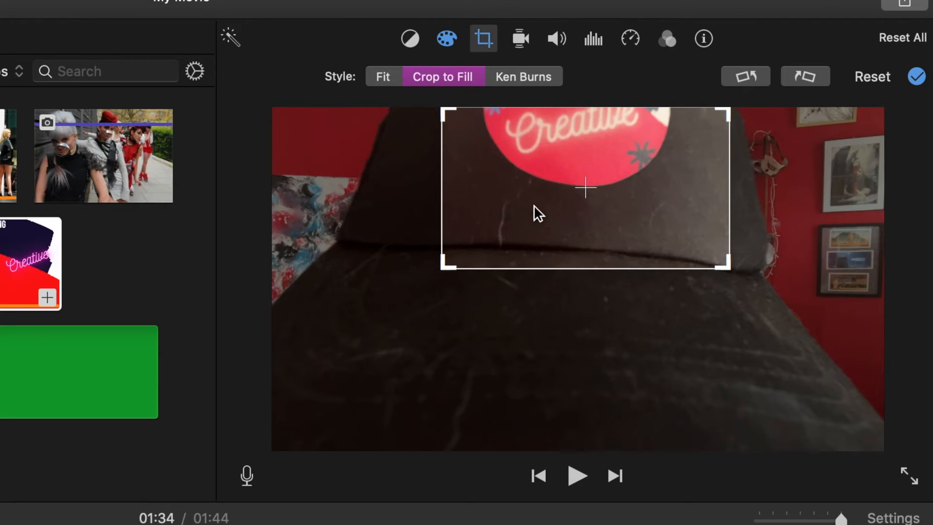
click(916, 77)
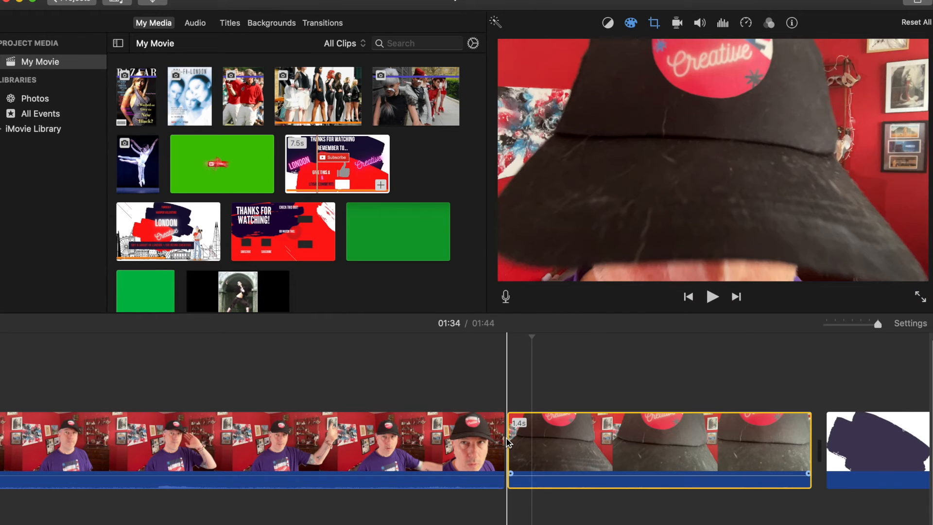
Apply Ken Burns to the 1.4 s hat close-up, shrinking and repositioning the End frame for a tight zoom, and preview it
click(531, 437)
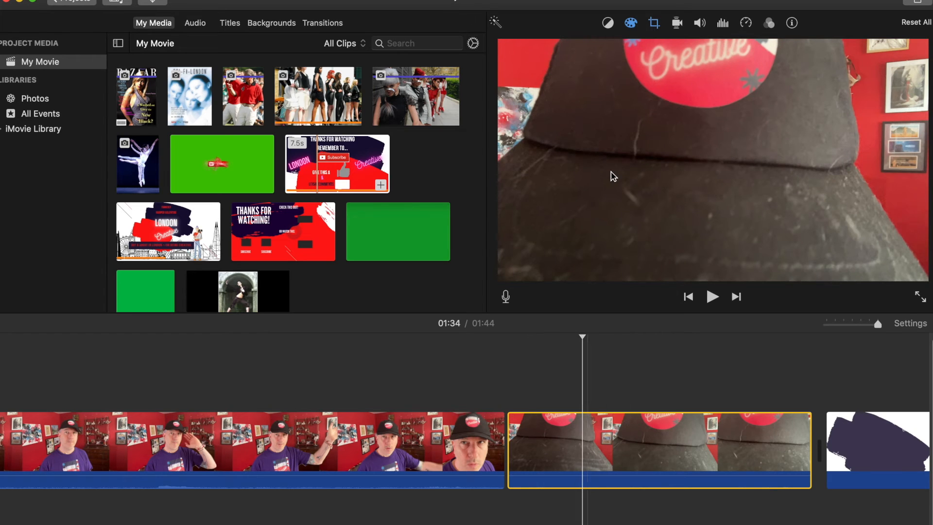
click(654, 23)
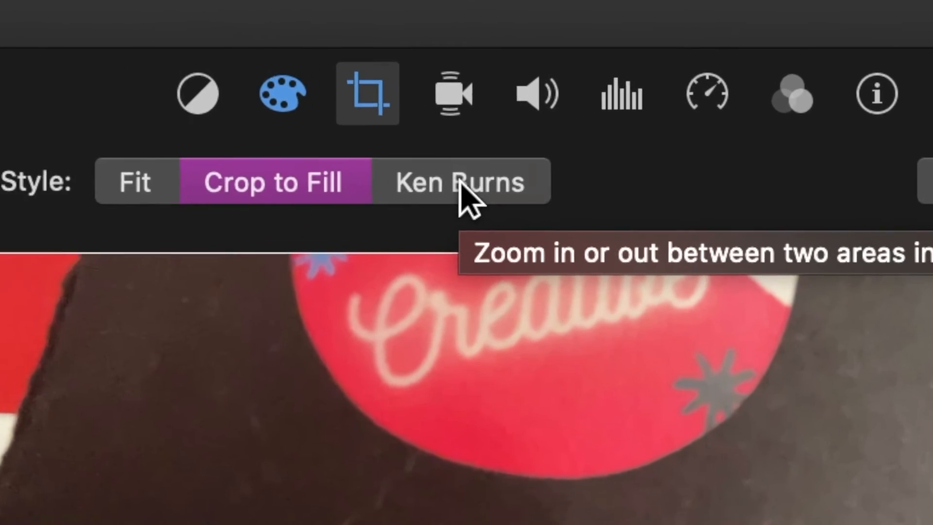
click(461, 184)
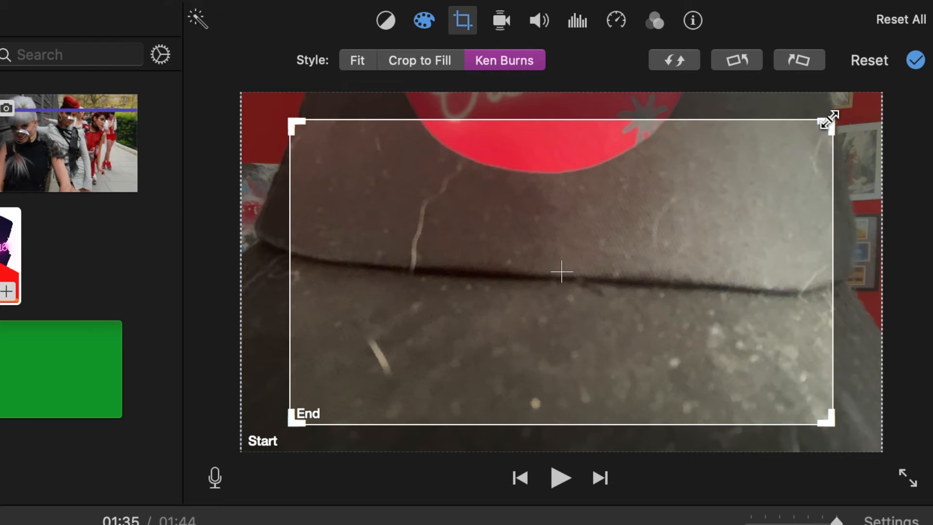
drag(827, 119, 488, 322)
drag(402, 354, 554, 367)
click(912, 57)
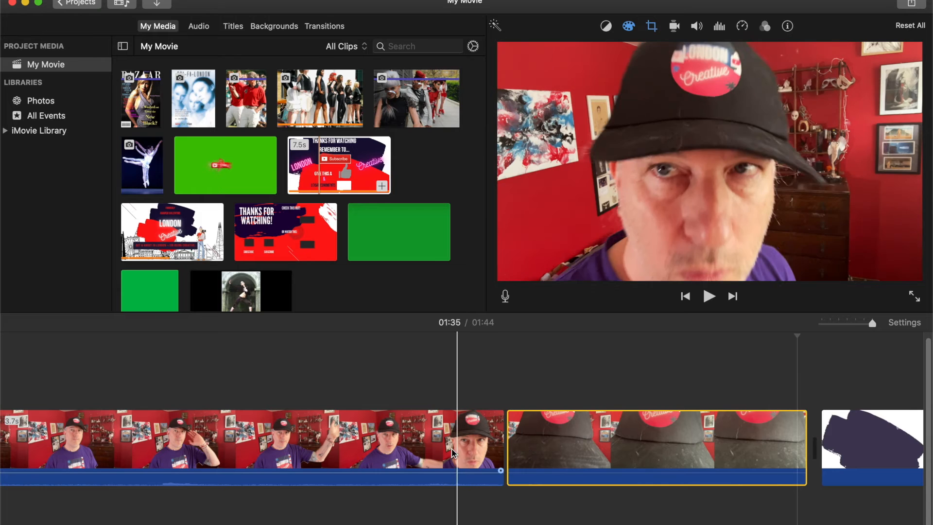
key(space)
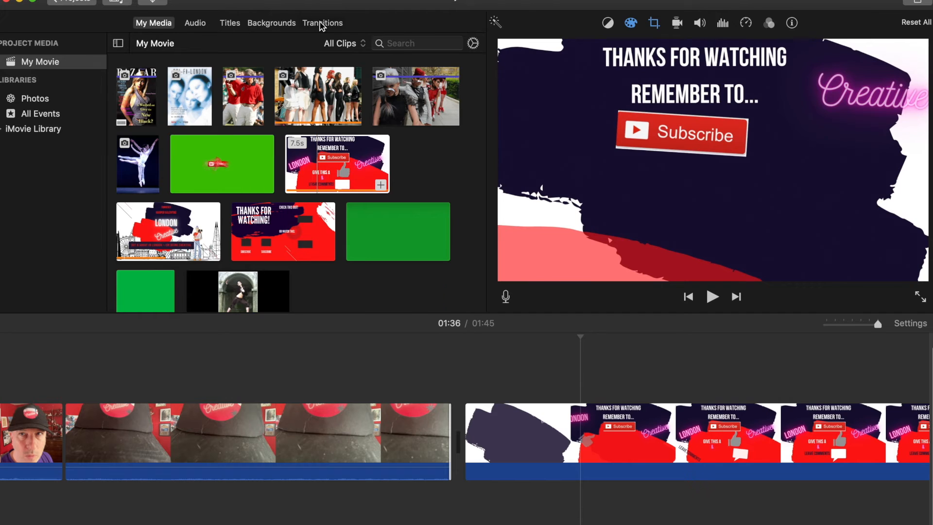
Add a 0.5 s Fade to Black transition between the hat close-up and the Thanks for Watching end screen, and preview it
click(321, 24)
drag(180, 121, 353, 444)
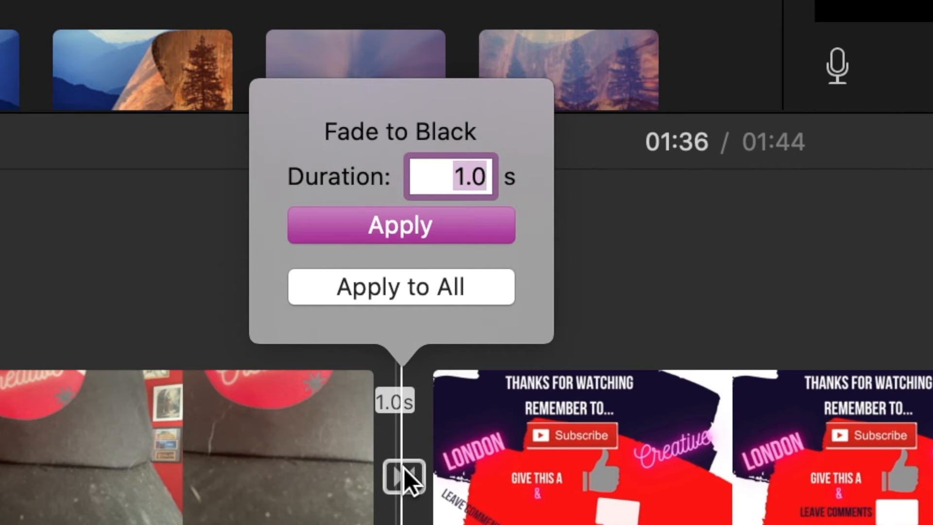
text(0.)
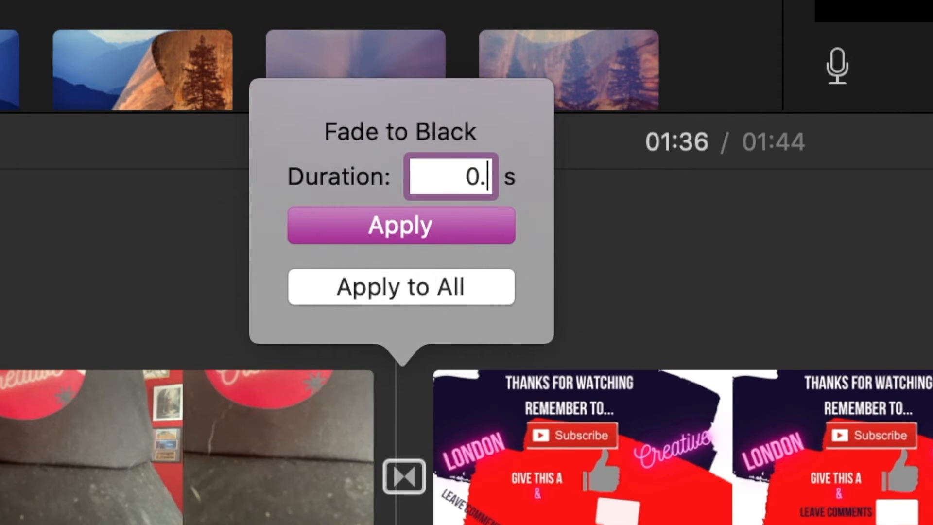
text(5)
key(Return)
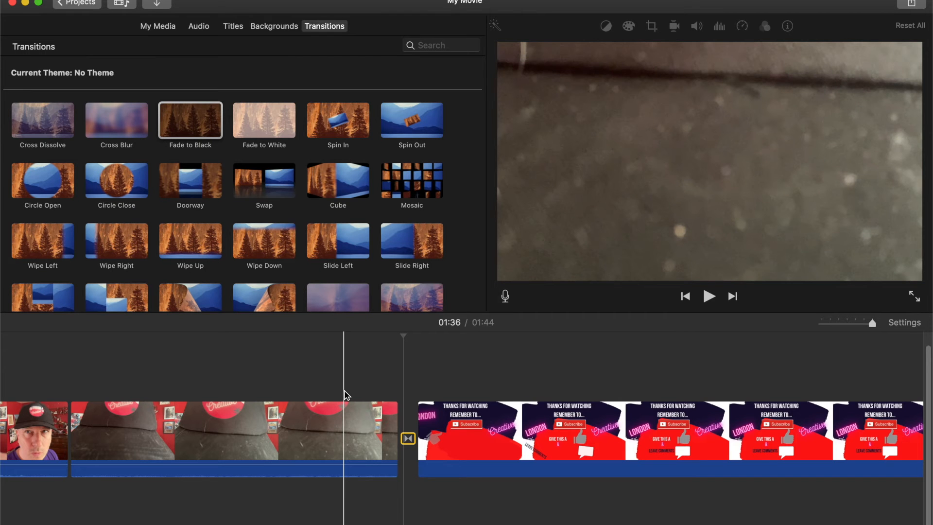
key(space)
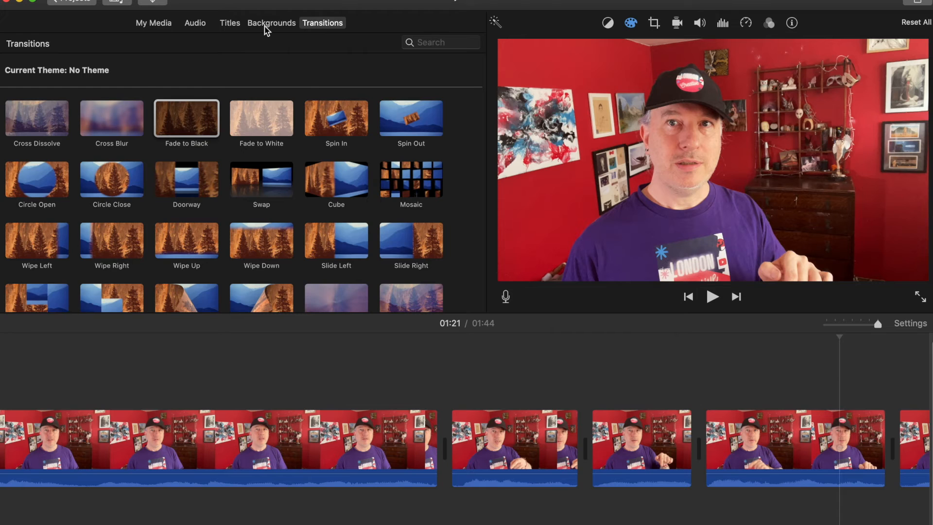
Place the 14.0 s green-screen Being Creative in London title above the short presenter clip just before 01:20, and preview it
click(161, 25)
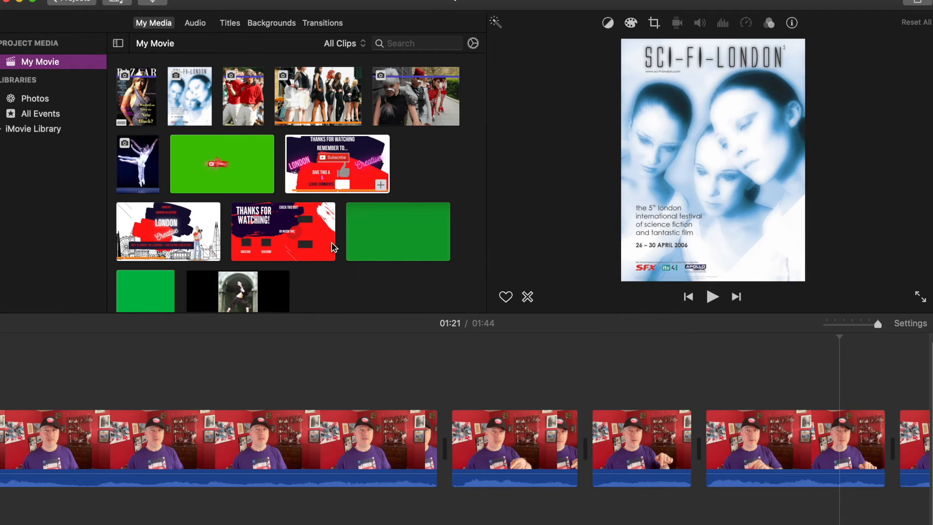
scroll(243, 228, down, 3)
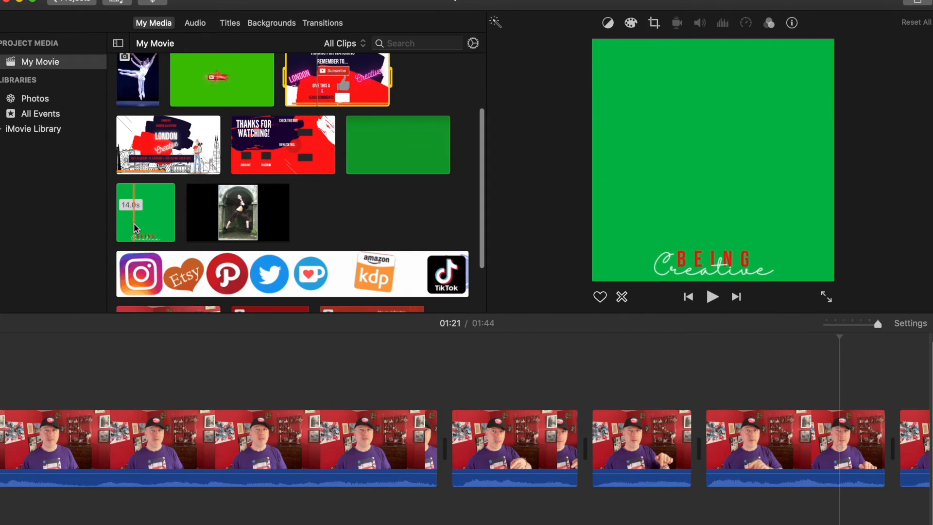
drag(138, 218, 451, 378)
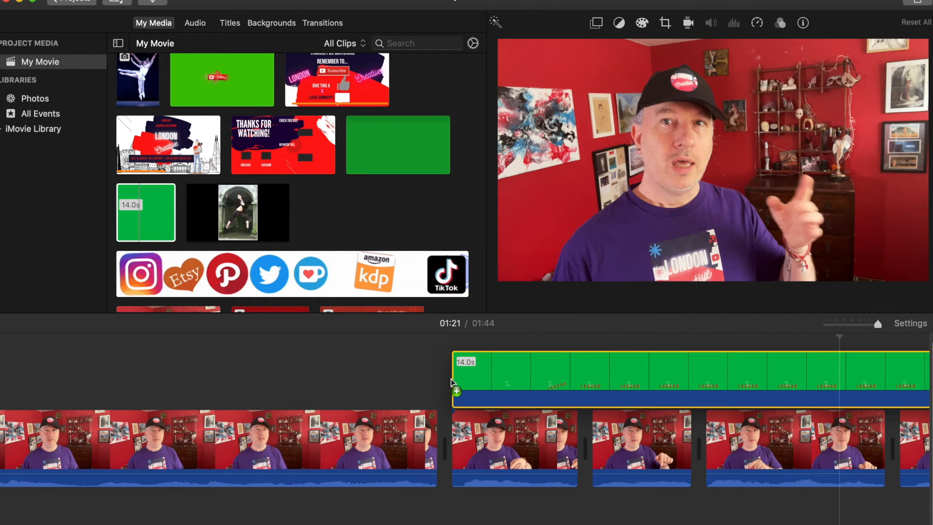
key(space)
key(space)
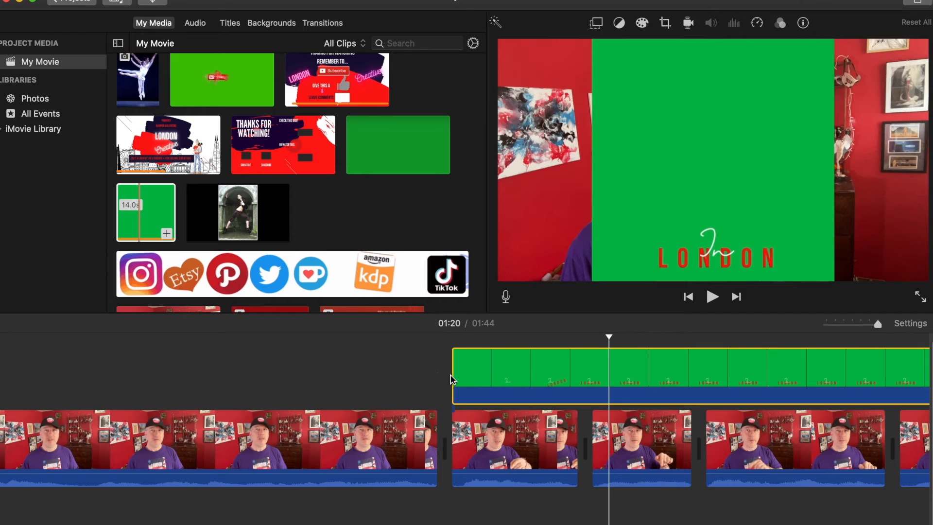
click(475, 382)
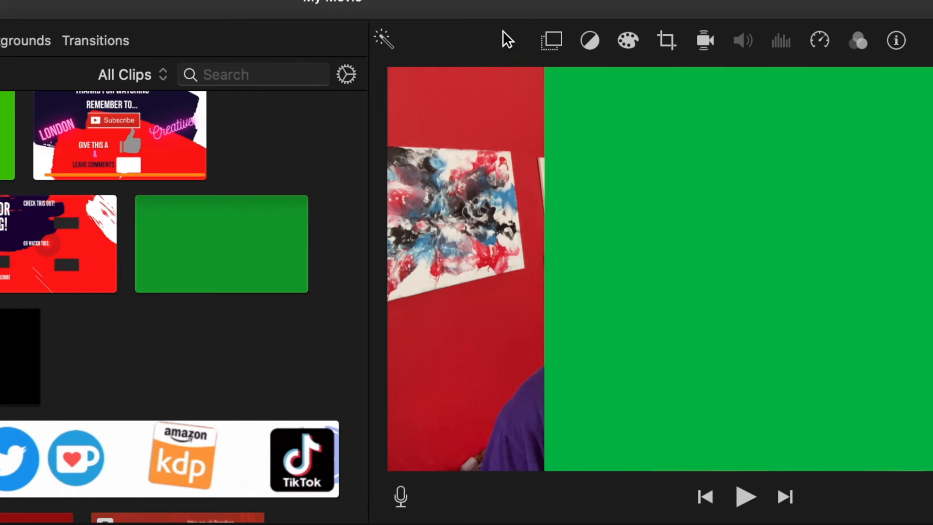
Try the Cutaway and Split Screen overlay styles on the green-screen title clip
click(551, 40)
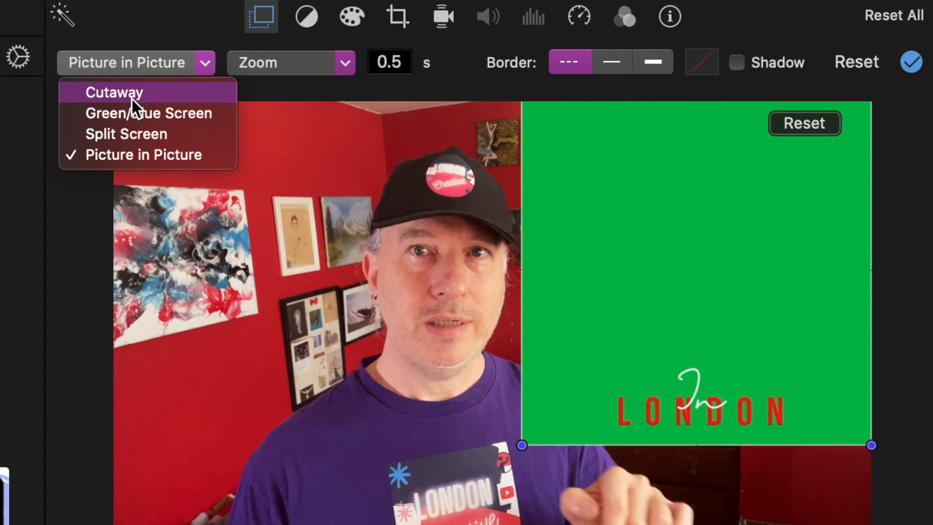
click(132, 97)
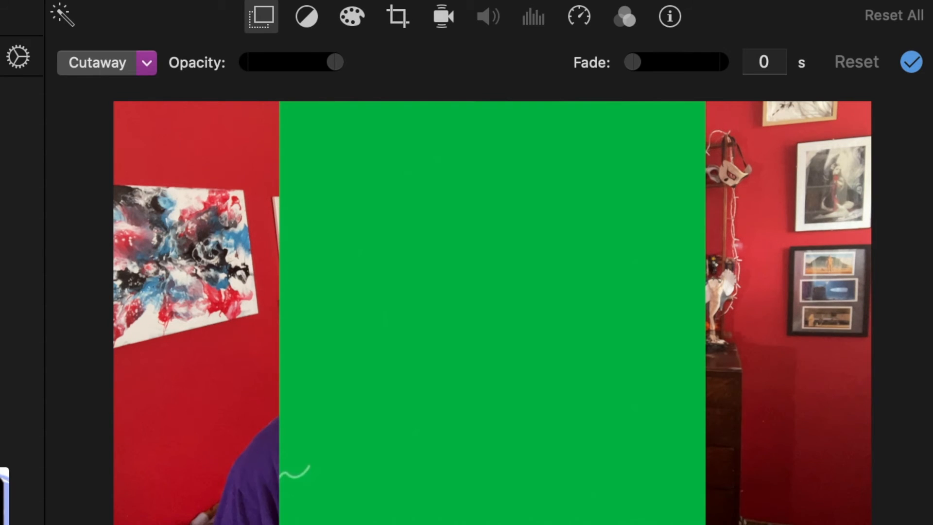
click(146, 62)
click(149, 132)
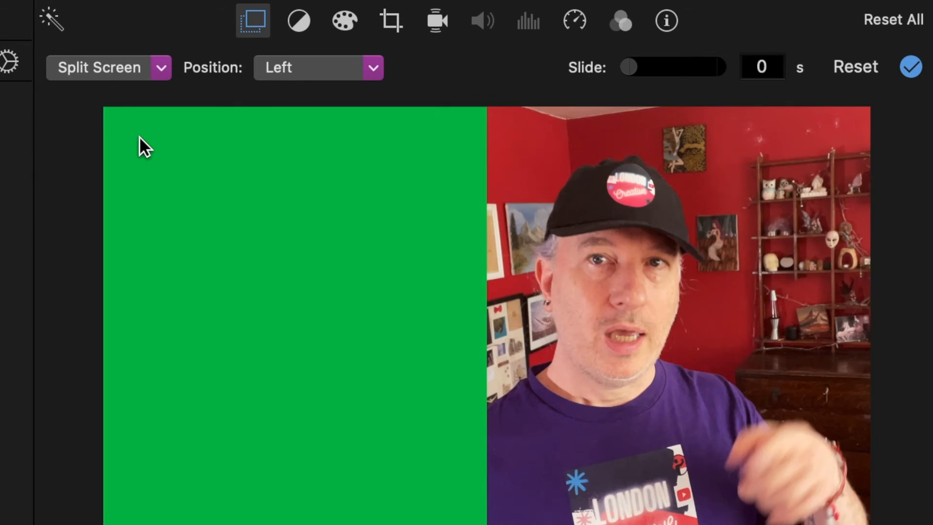
Try the Picture in Picture style on the title clip, enlarging the inset and moving it to the frame's upper right corner
click(161, 67)
click(146, 162)
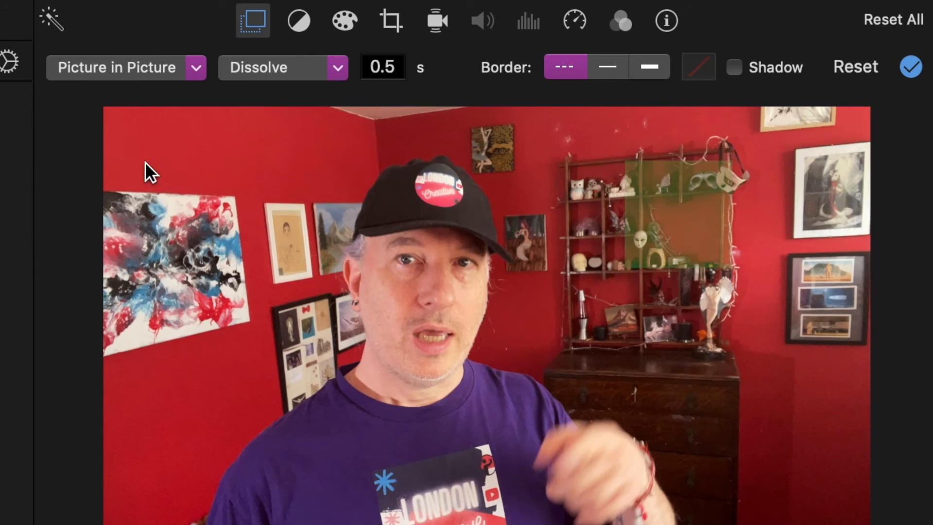
drag(622, 271, 379, 514)
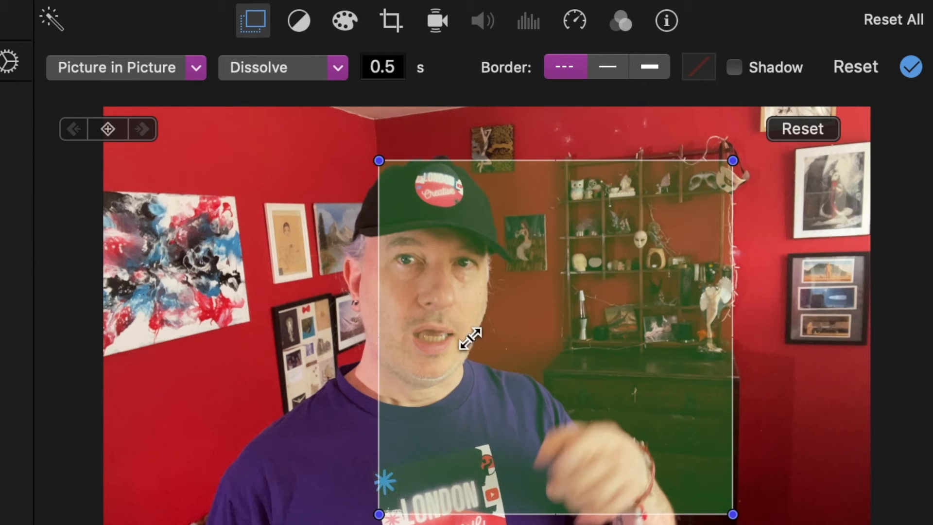
drag(564, 314, 702, 255)
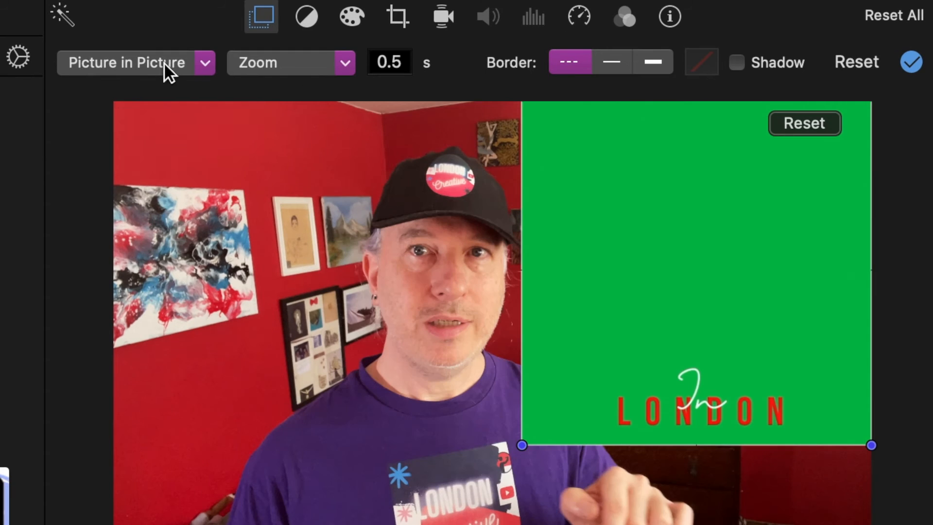
Set the title clip's overlay style to Green/Blue Screen to key out its green background
click(165, 68)
click(115, 92)
click(97, 62)
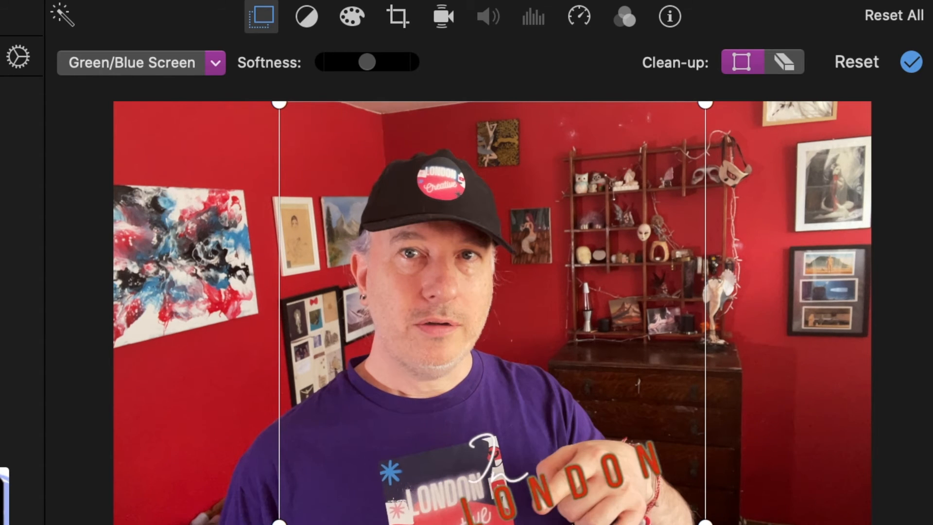
Set the green-screen title clip's speed to Fast
click(579, 17)
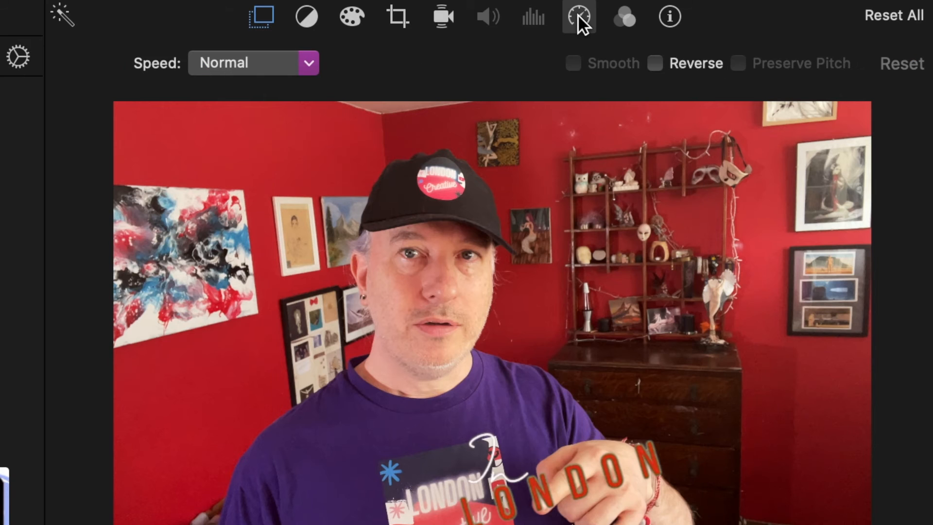
click(264, 64)
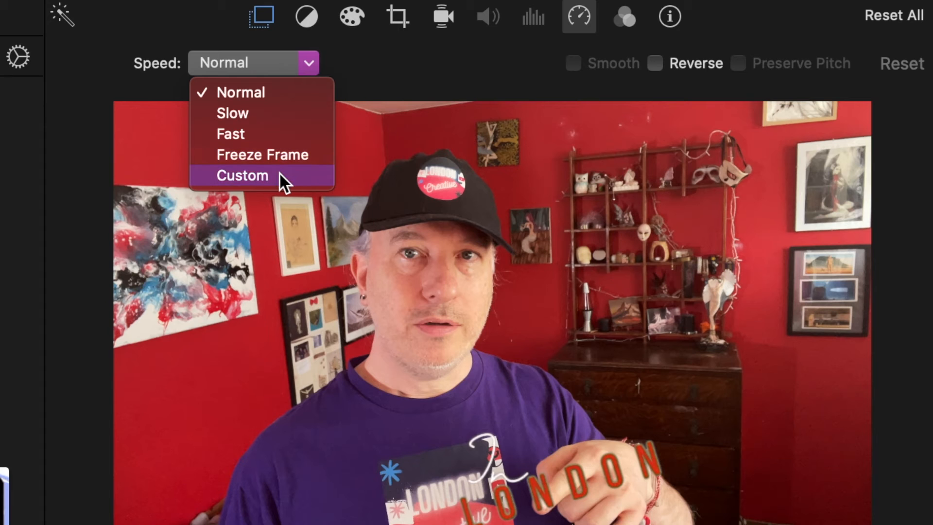
click(273, 139)
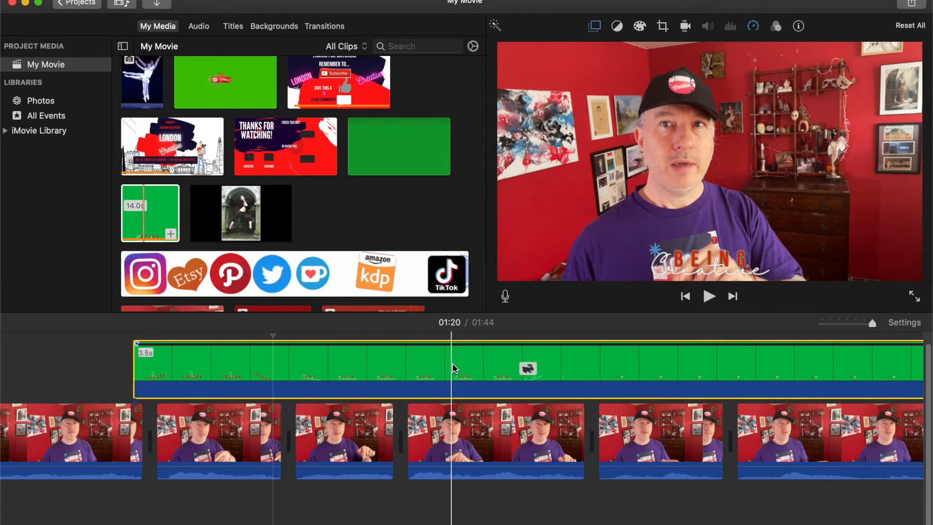
Apply Crop to Fill to the title clip, framing the lettering in the lower part of its picture
click(662, 26)
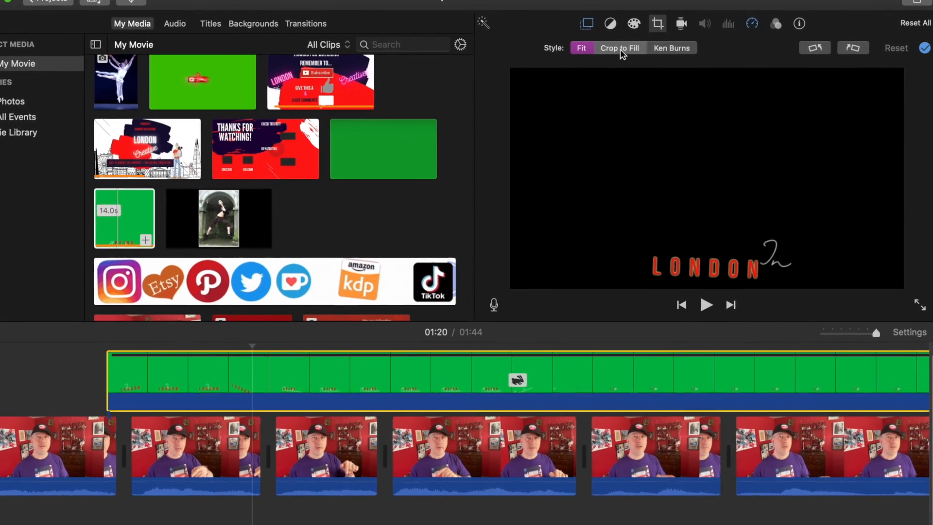
click(620, 48)
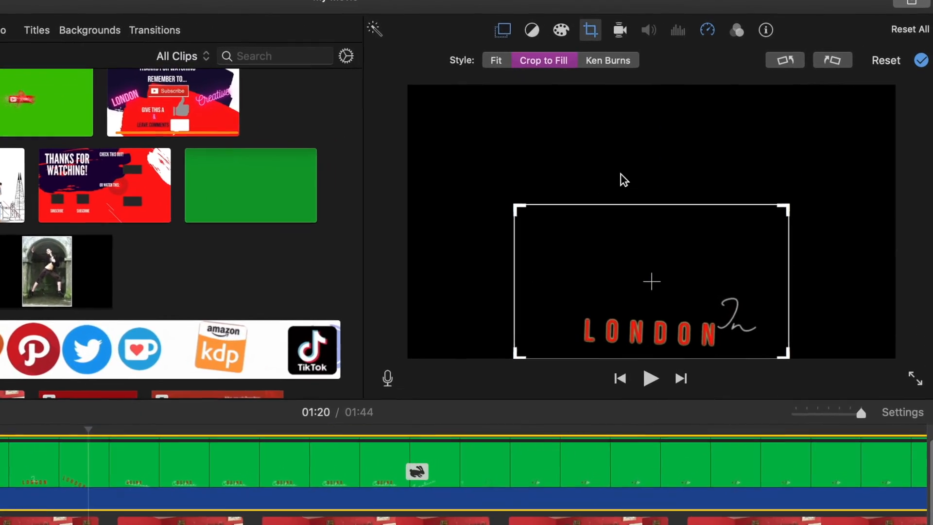
click(921, 60)
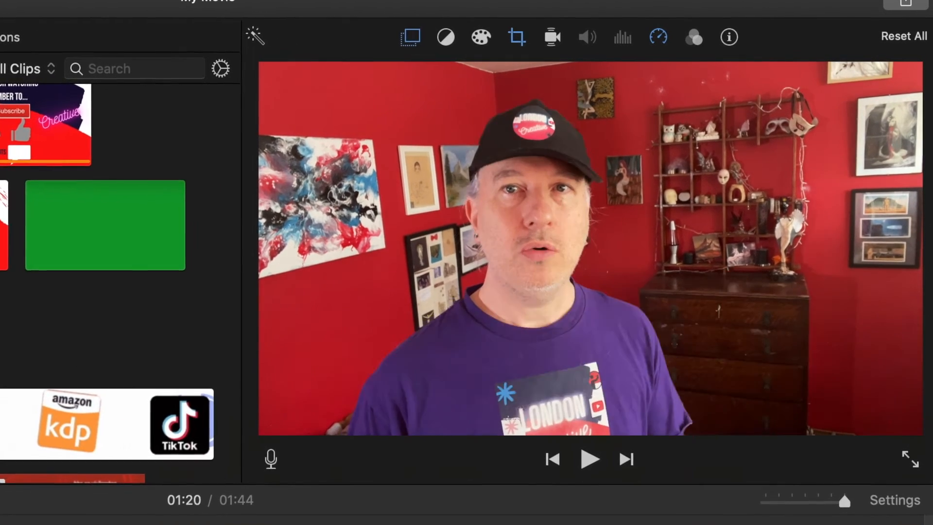
Preview the presenter clip from 01:23 and add the green-screen Subscribe animation above it at about 01:25
scroll(95, 391, right, 8)
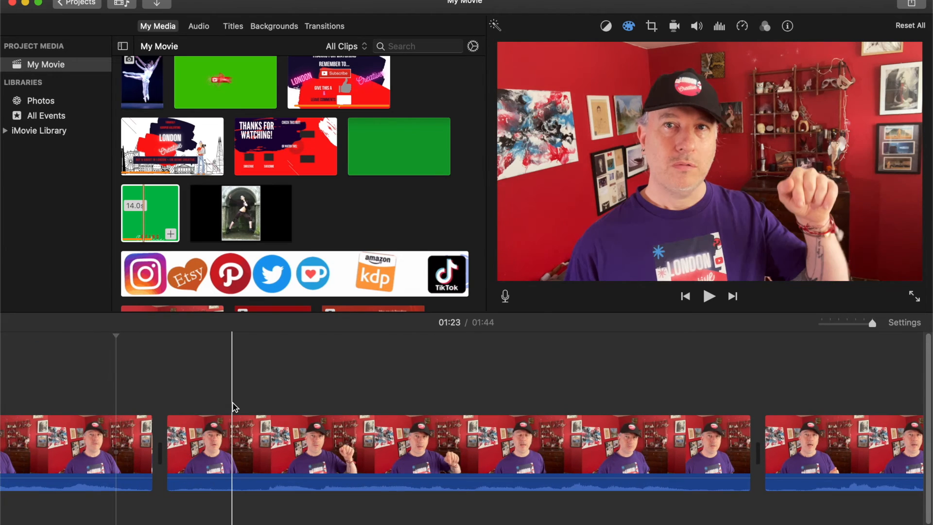
key(space)
key(space)
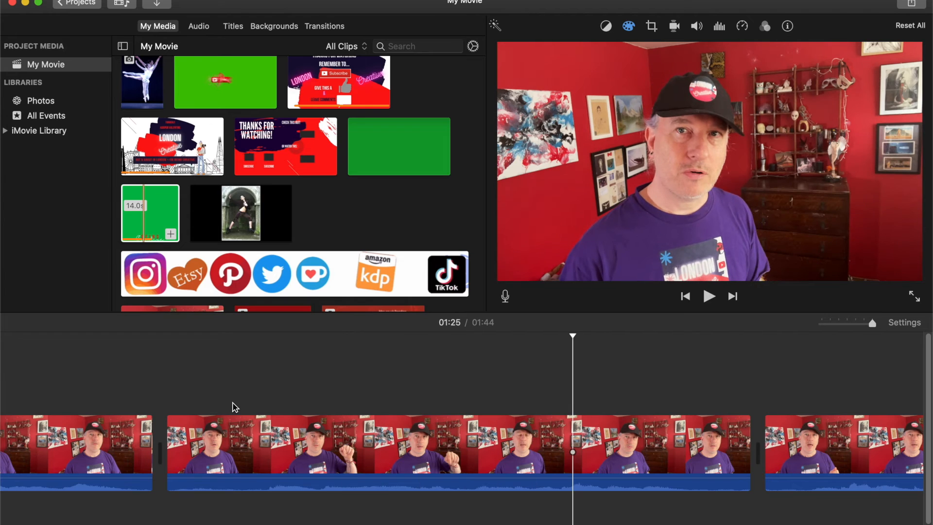
drag(223, 86, 489, 378)
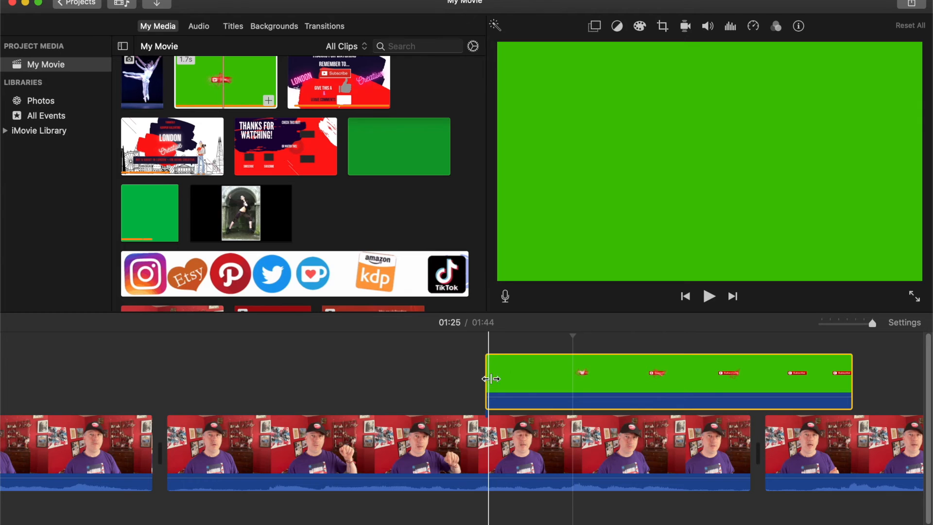
Apply Crop to Fill to the Subscribe overlay, key out its background with Green/Blue Screen, and preview the result
click(650, 345)
key(c)
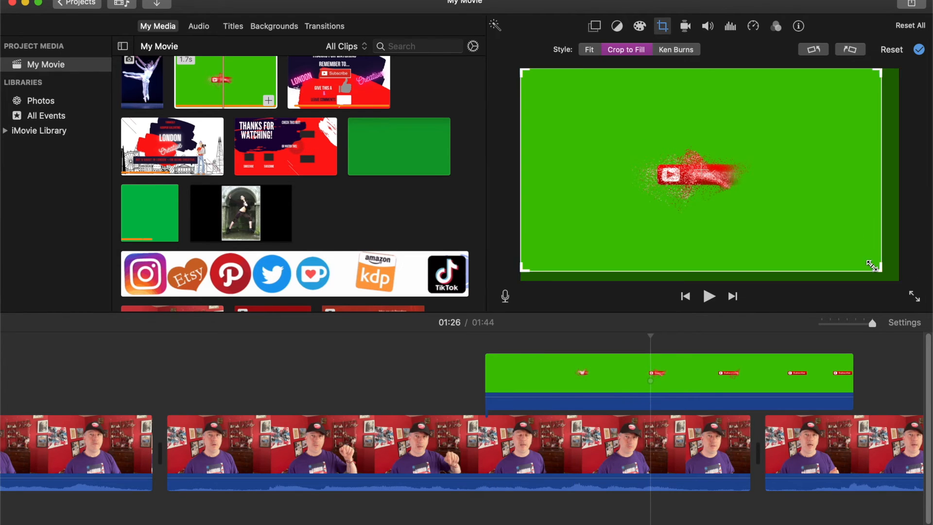
click(569, 374)
click(593, 25)
click(517, 49)
click(530, 75)
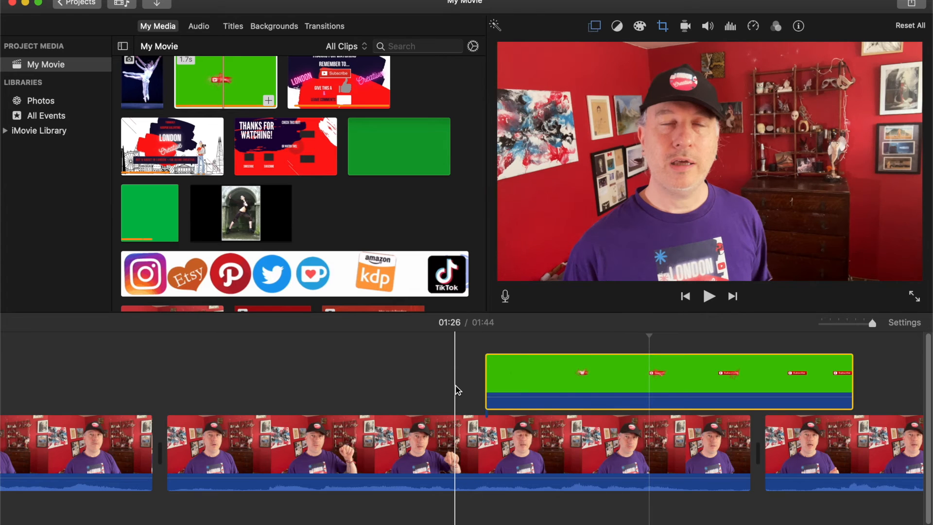
key(space)
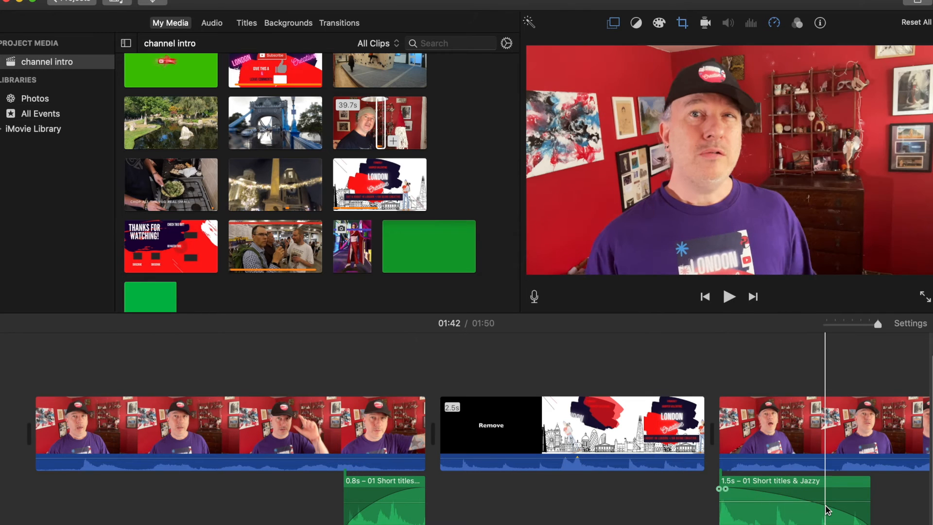
scroll(899, 514, right, 10)
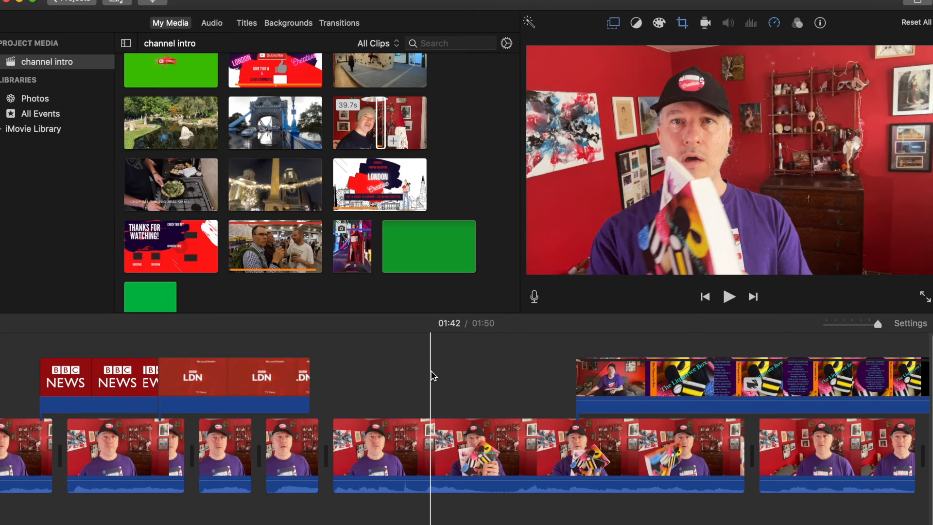
scroll(445, 376, right, 2)
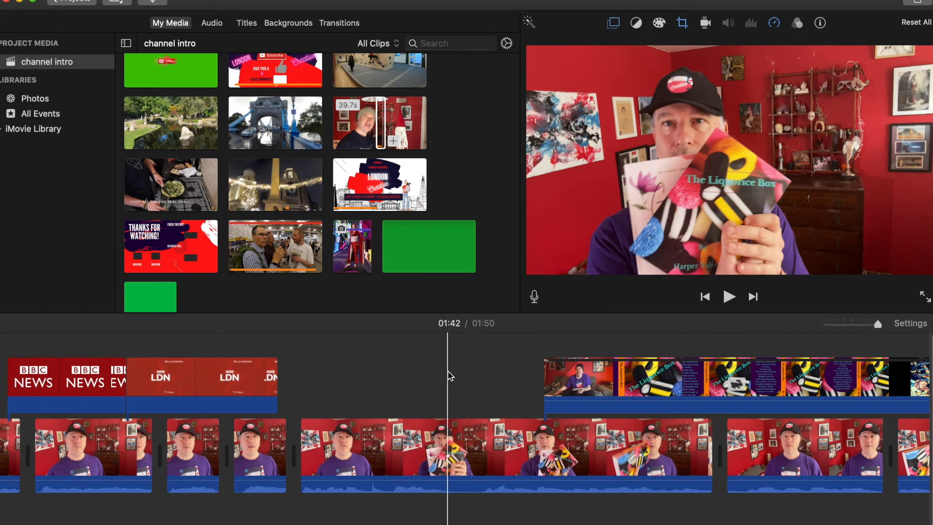
Look through the overlay clips placed above the presenter footage along the timeline
scroll(448, 376, right, 15)
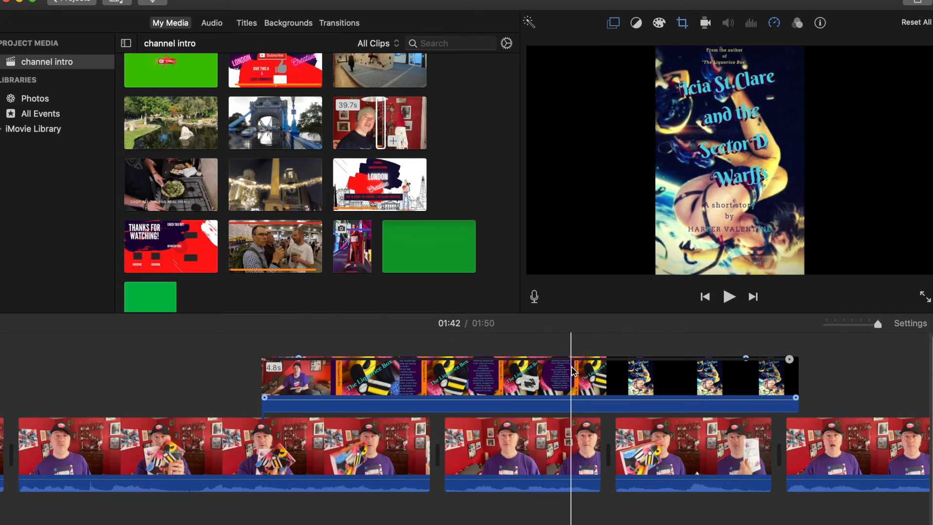
scroll(572, 371, right, 15)
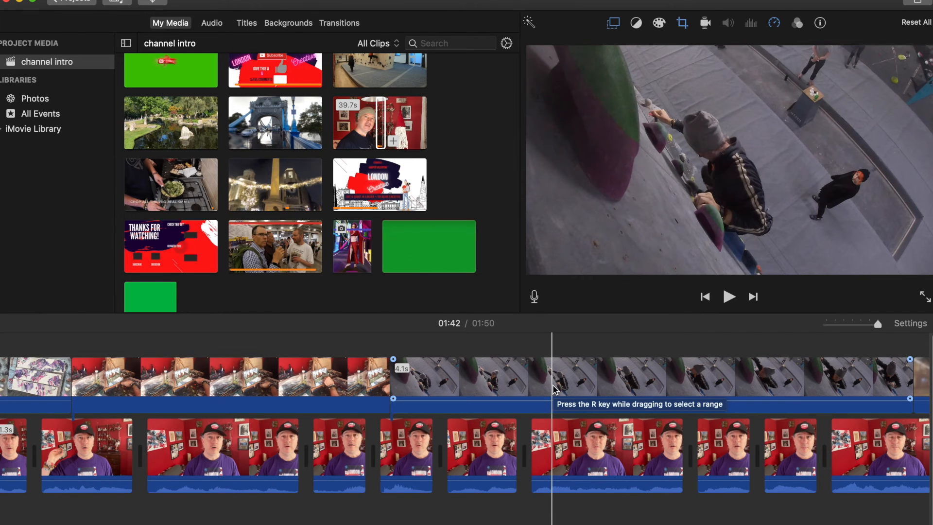
scroll(552, 384, right, 20)
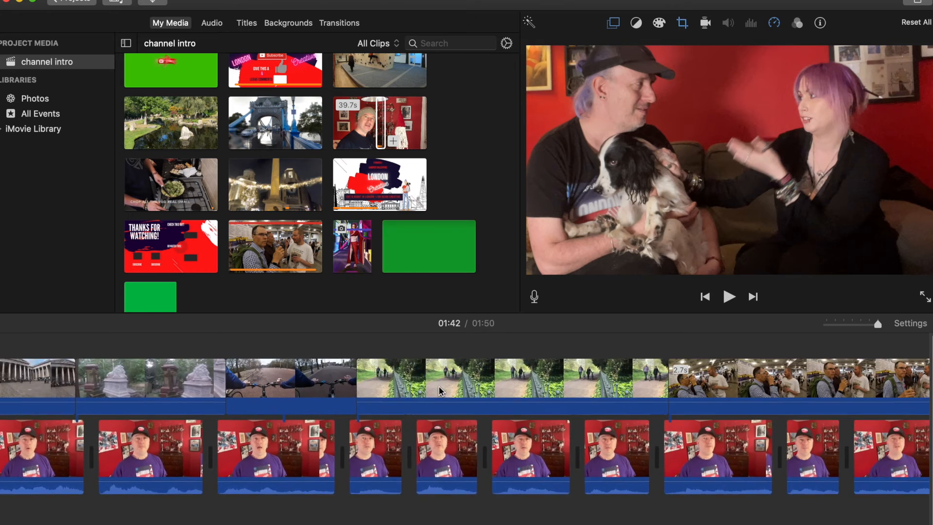
scroll(438, 385, right, 10)
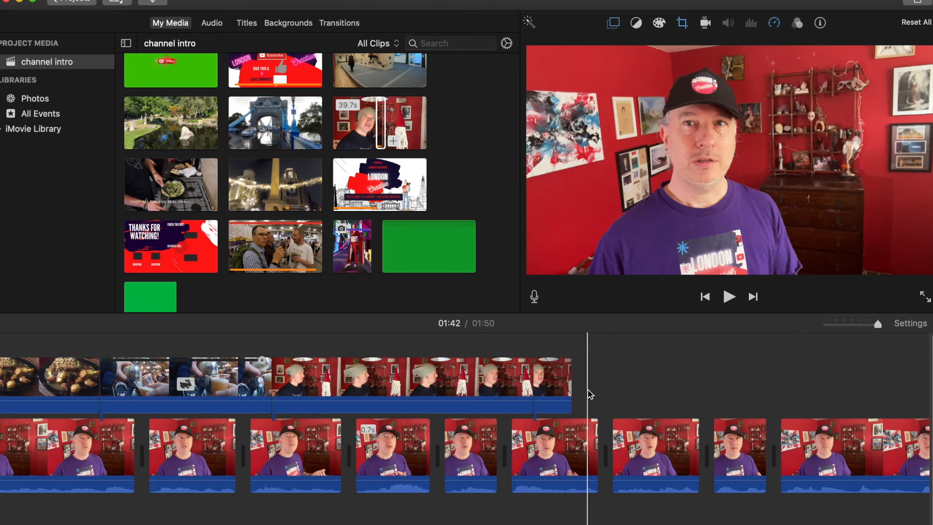
scroll(564, 391, left, 10)
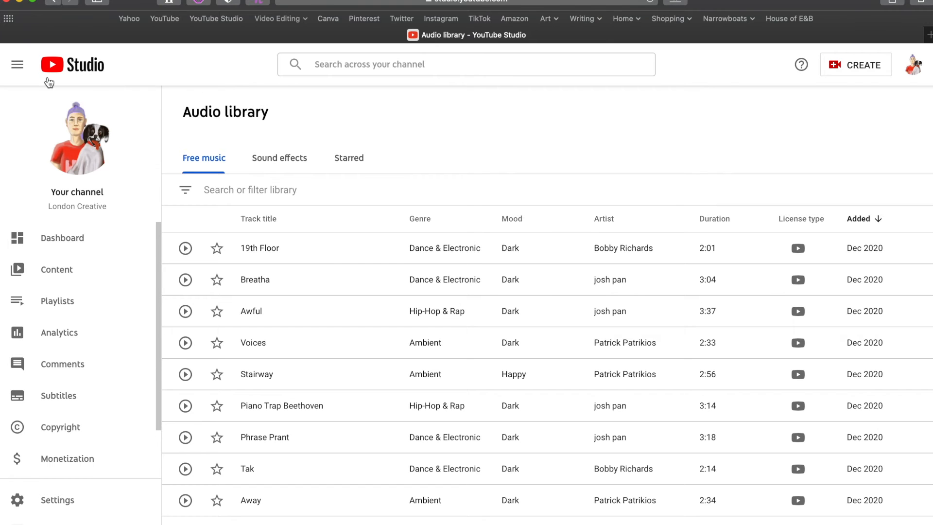
Switch to YouTube Studio's Audio library, sort the free music by shortest duration and view the attribution details for Cartoon (Sting)
scroll(434, 116, down, 1)
scroll(434, 116, down, 5)
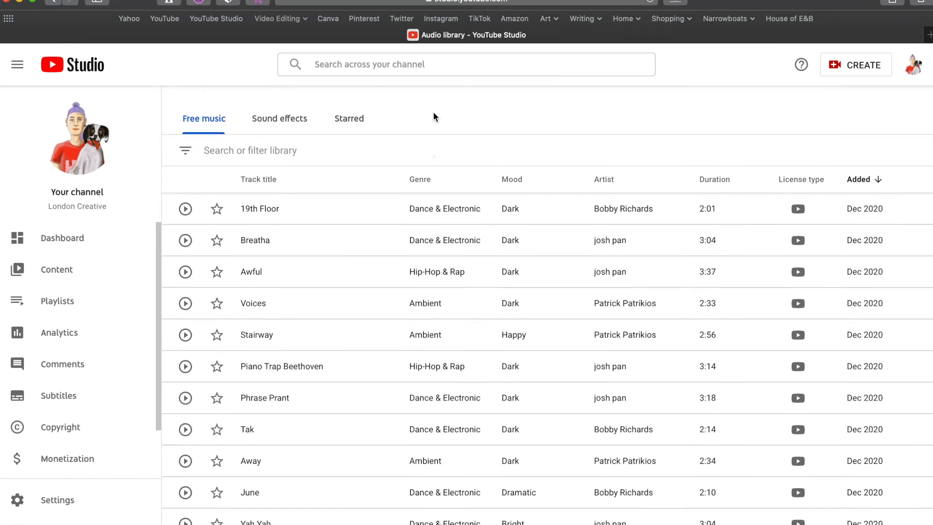
scroll(422, 141, up, 3)
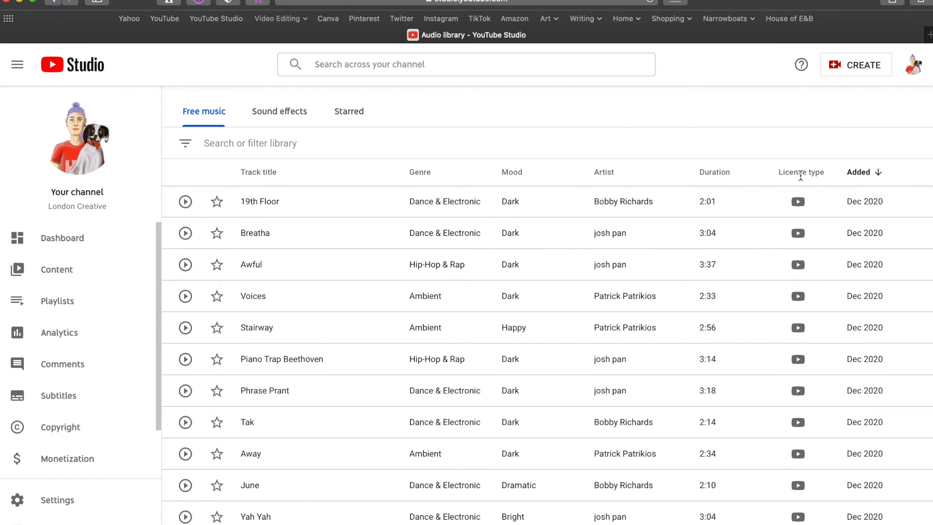
mouse_move(793, 208)
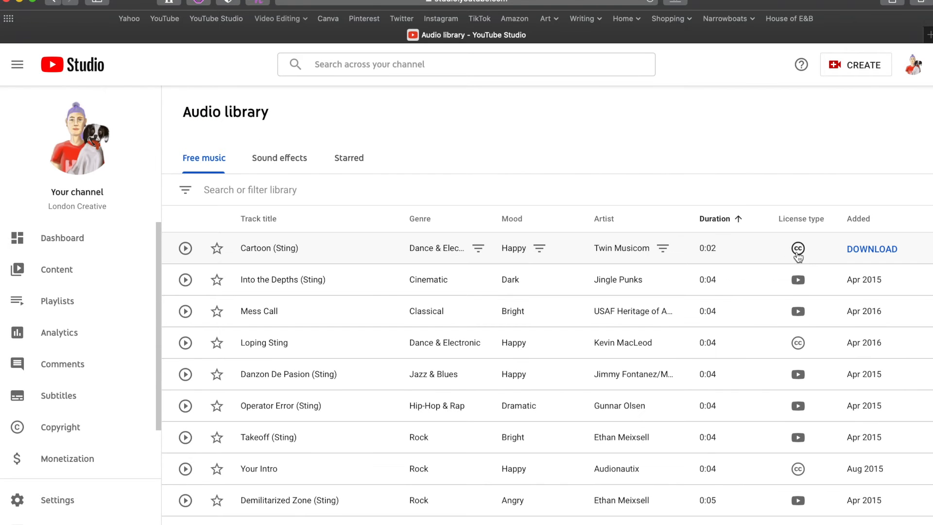
mouse_move(798, 250)
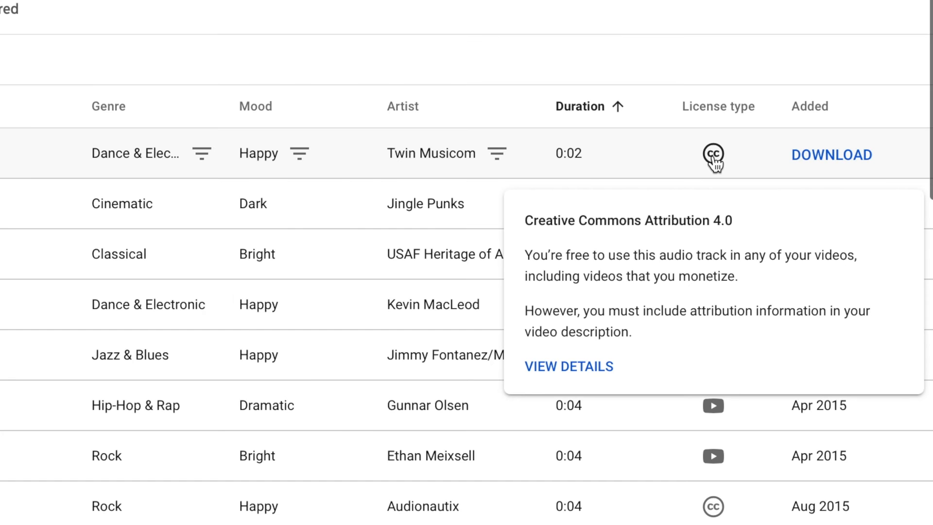
click(803, 160)
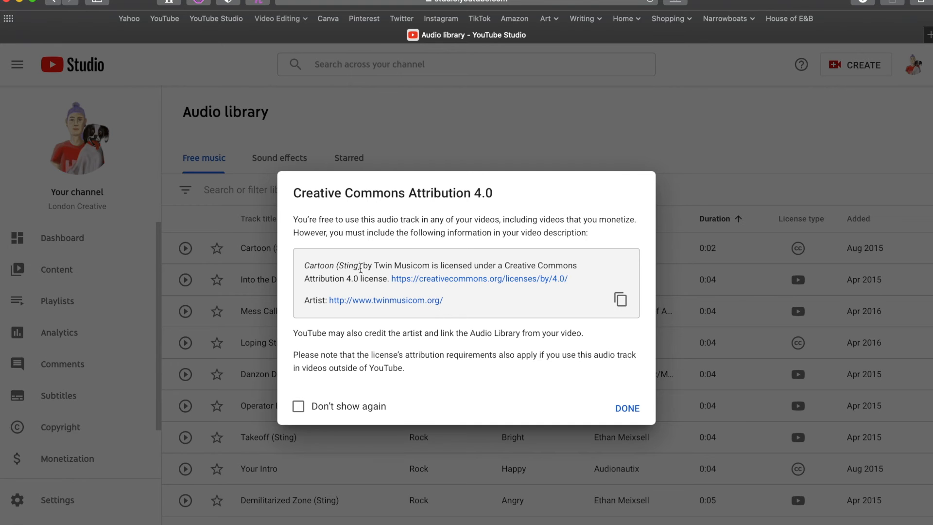
click(632, 412)
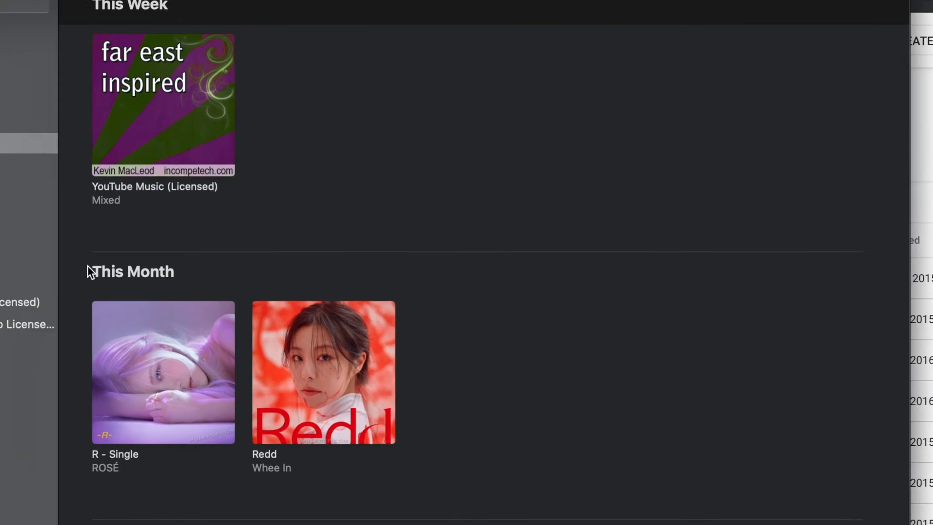
Switch to the Music app and look at the YouTube Music (Licensed) playlist and its no-license counterpart
click(16, 308)
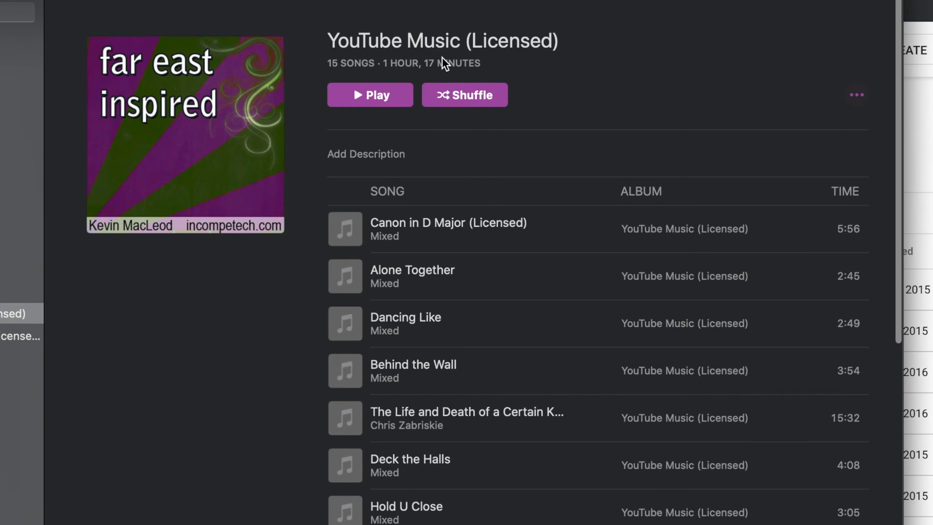
click(20, 335)
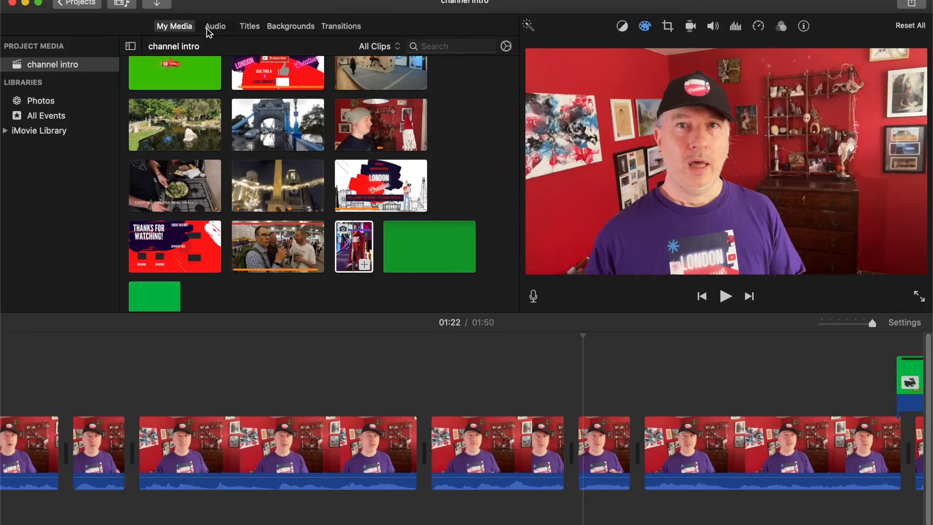
Return to iMovie, browse the Youtube Music (No License Required) playlist and listen briefly to Boo Boogie
click(209, 27)
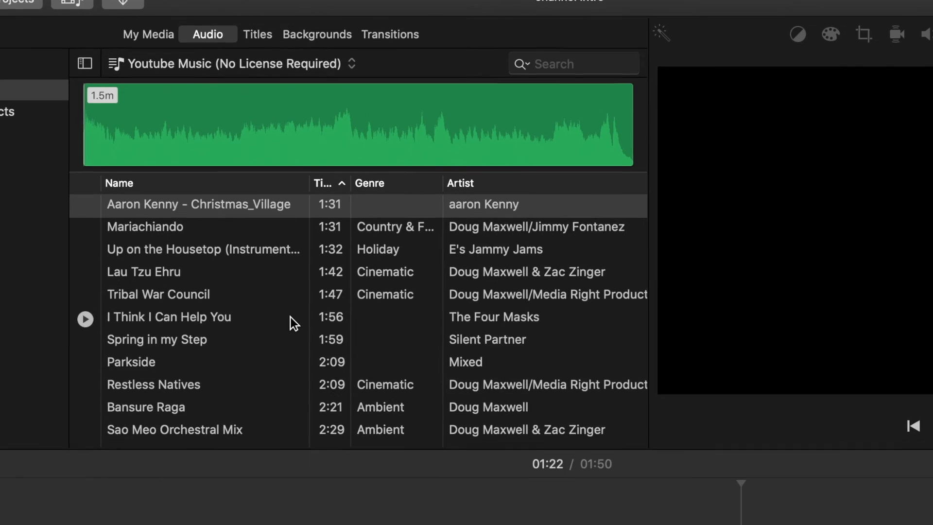
scroll(281, 273, down, 5)
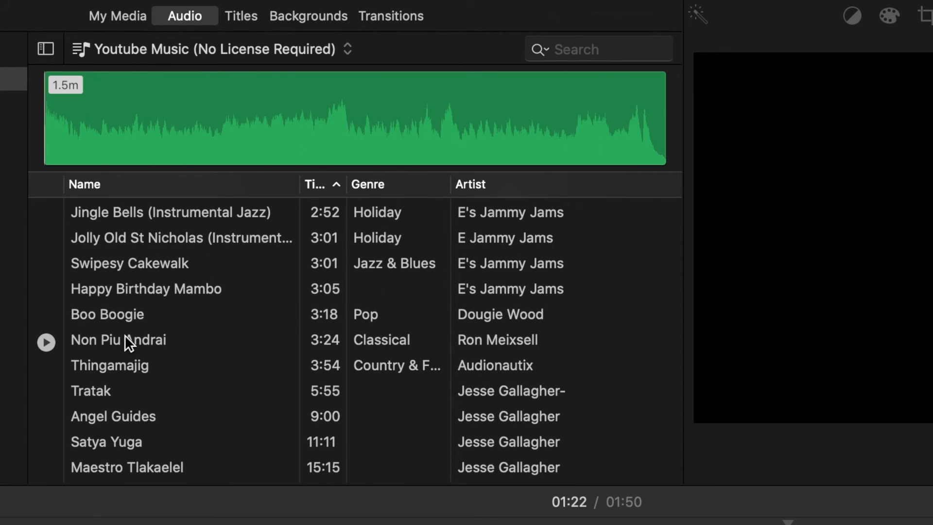
click(47, 316)
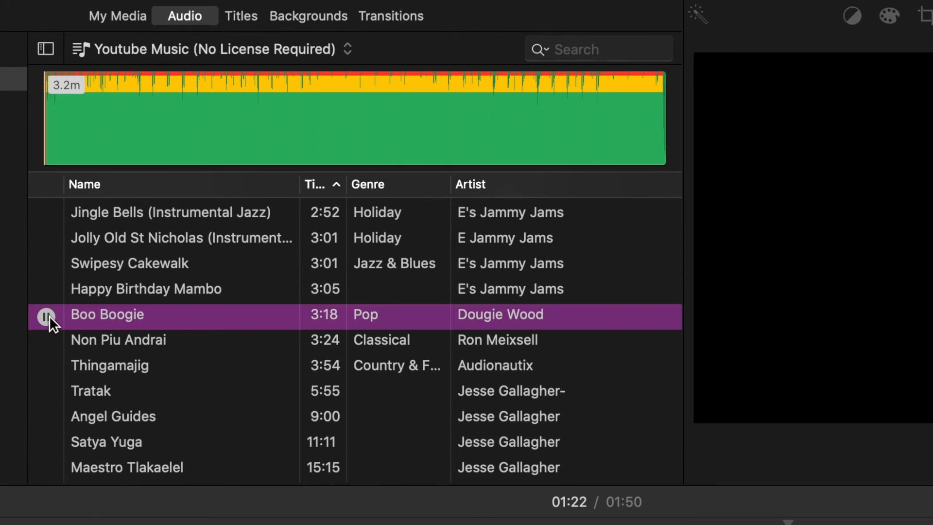
click(48, 316)
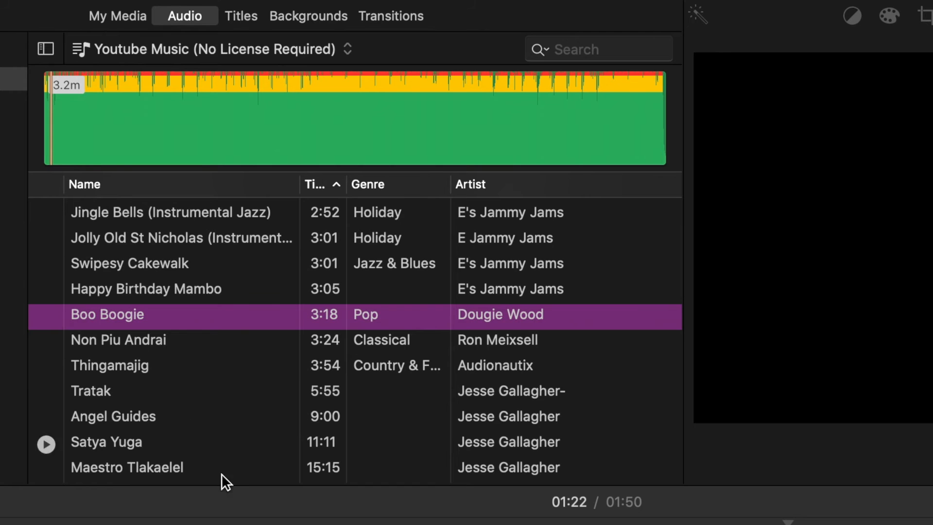
Add Boo Boogie as music beneath the timeline, starting at the presenter clip right after the London Creative intro
scroll(243, 391, right, 8)
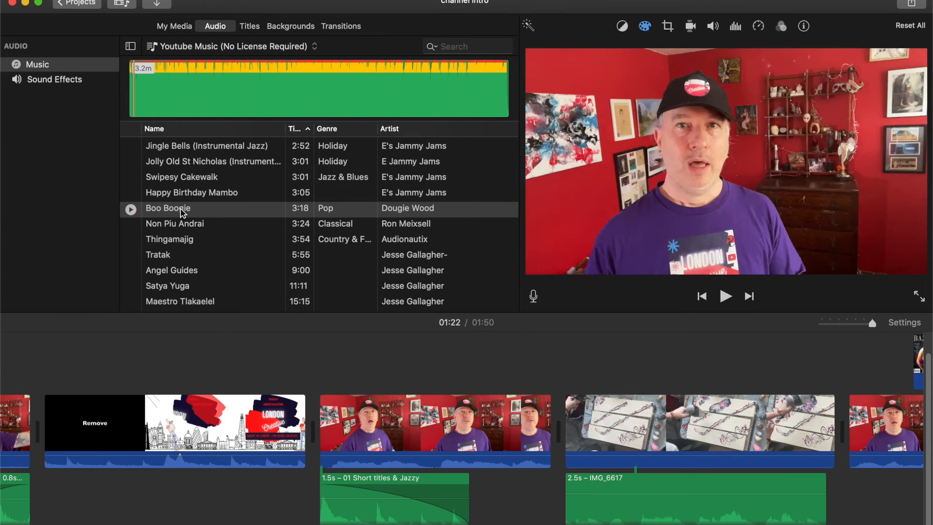
click(181, 213)
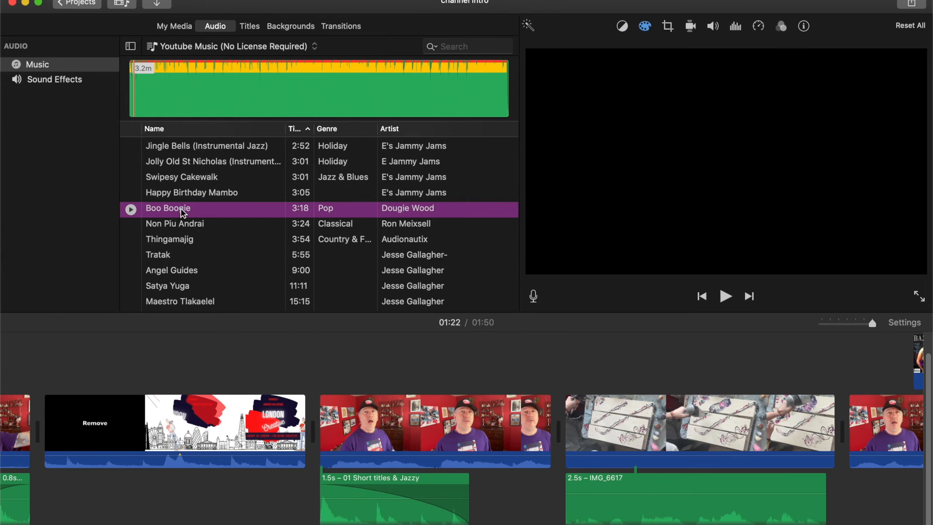
drag(181, 209, 314, 518)
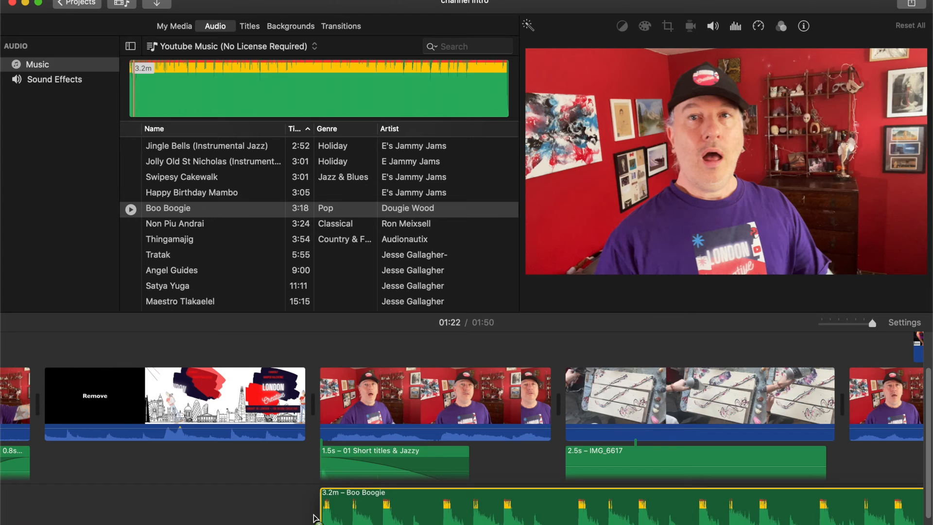
scroll(314, 510, down, 3)
scroll(314, 506, left, 3)
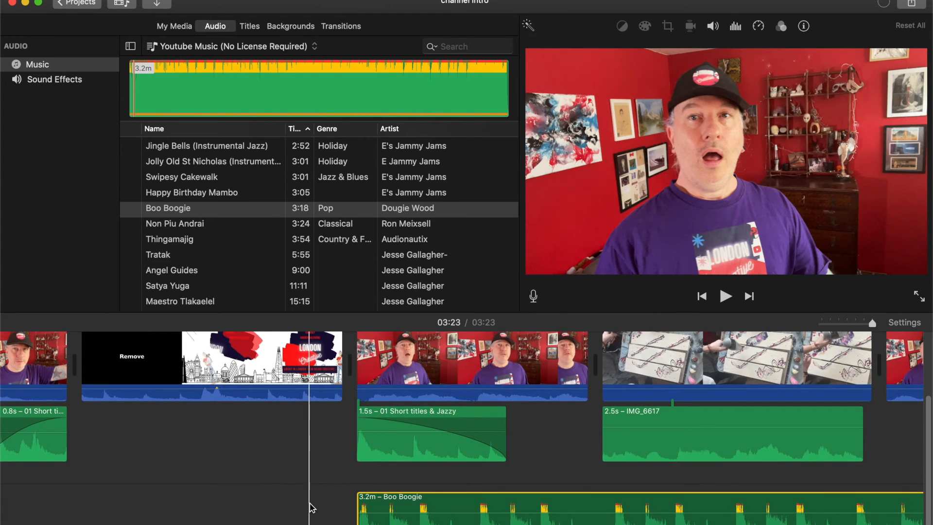
scroll(313, 498, left, 2)
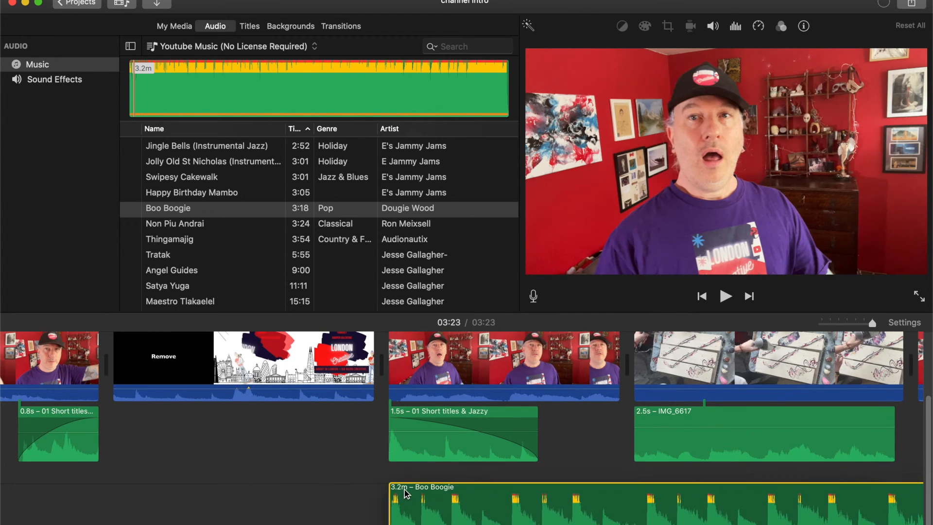
scroll(401, 483, down, 1)
scroll(413, 483, left, 2)
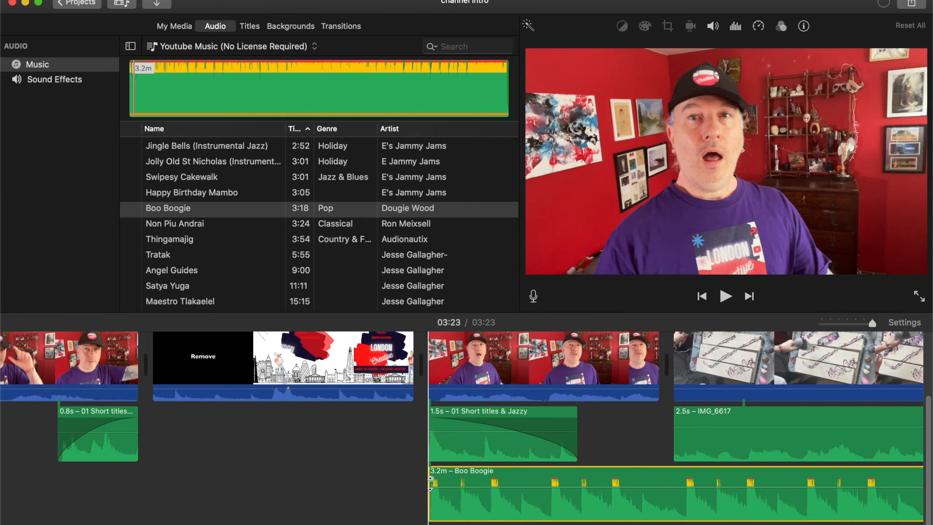
Lower the Boo Boogie track's volume to about 28%, give it a fade-in at its start, and preview the sound
key(space)
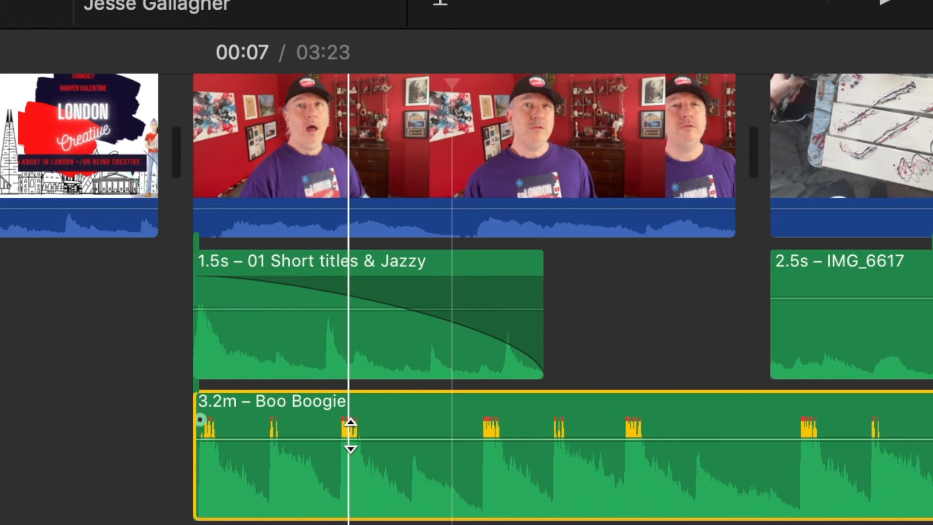
drag(350, 435, 350, 454)
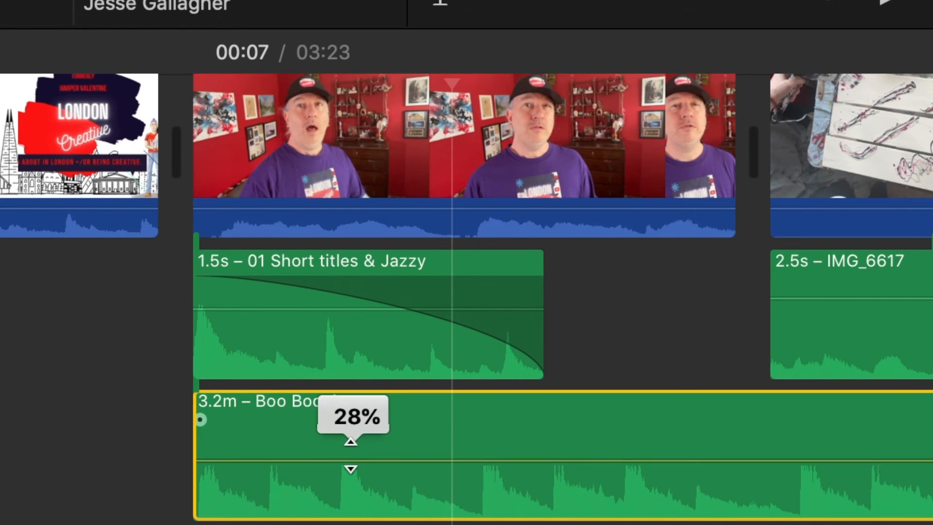
key(space)
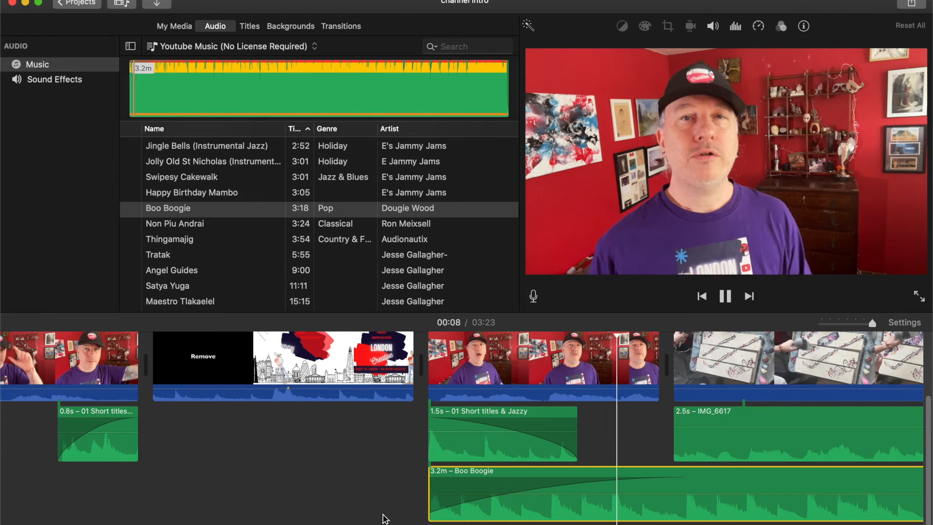
key(space)
Turn on Lower volume of other clips for the presenter clip right after the intro
scroll(382, 515, right, 3)
click(396, 378)
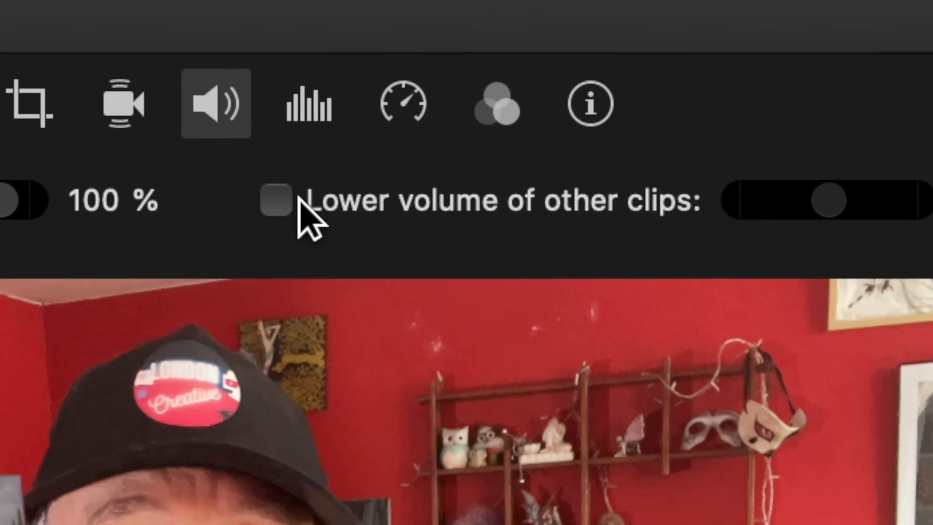
click(677, 66)
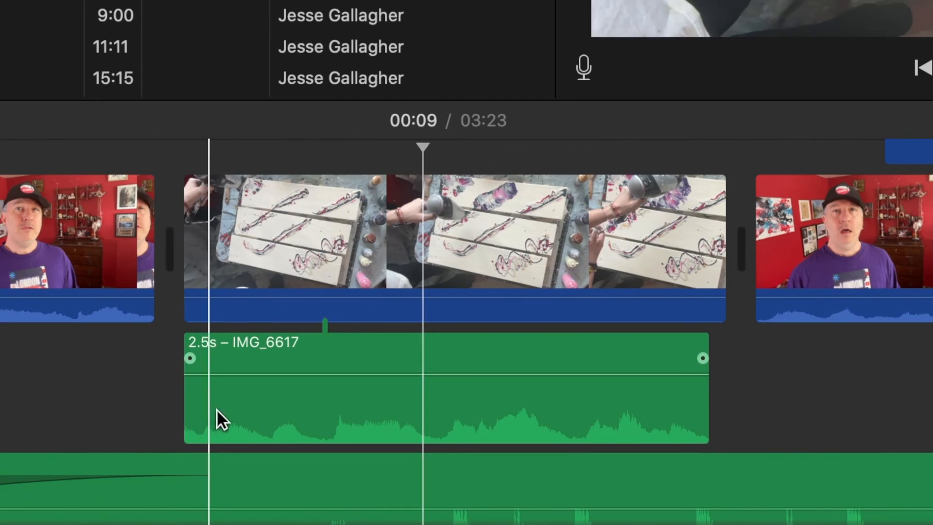
Turn on Lower volume of other clips for the IMG_6617 audio and the two presenter clips following it, and preview the mix
click(220, 418)
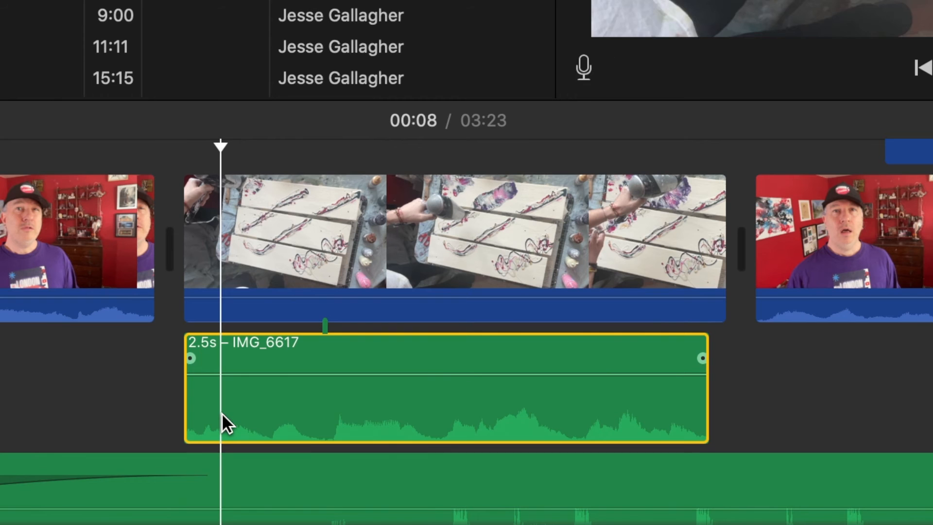
super+click(821, 260)
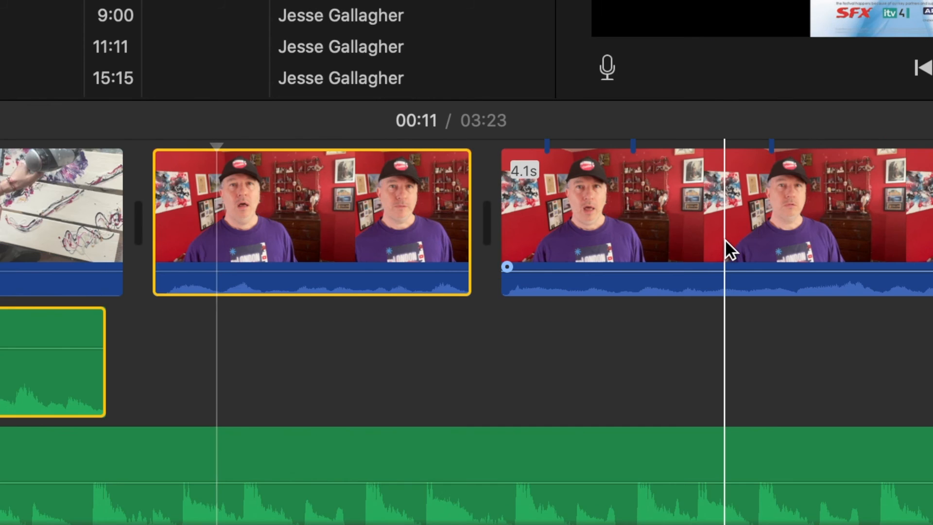
super+click(725, 240)
click(584, 84)
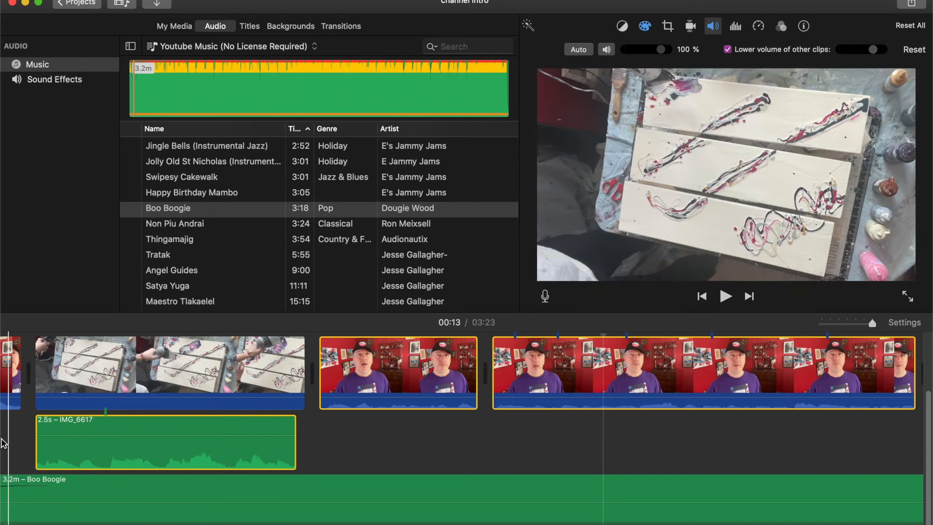
scroll(4, 440, left, 1)
key(space)
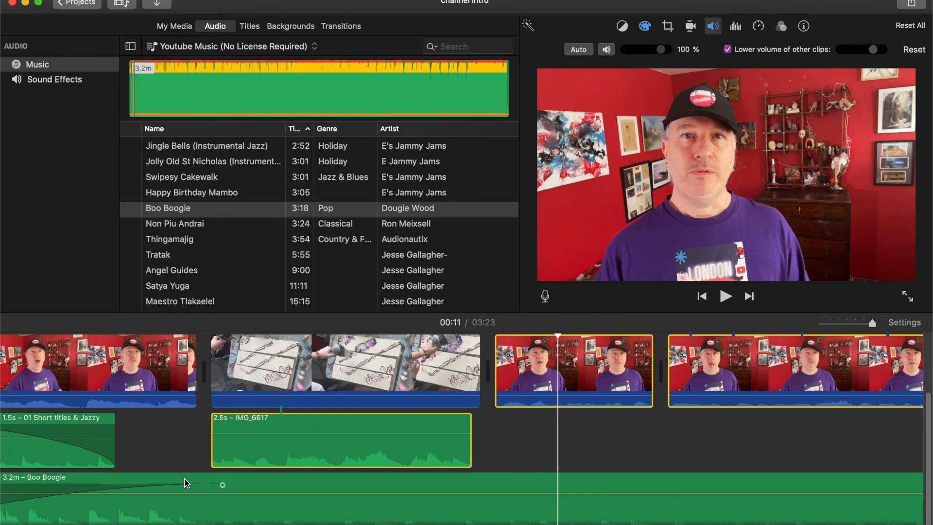
Turn on Lower volume of other clips for all remaining presenter clips up to the one before the black cap close-up
scroll(186, 482, right, 15)
scroll(186, 483, up, 3)
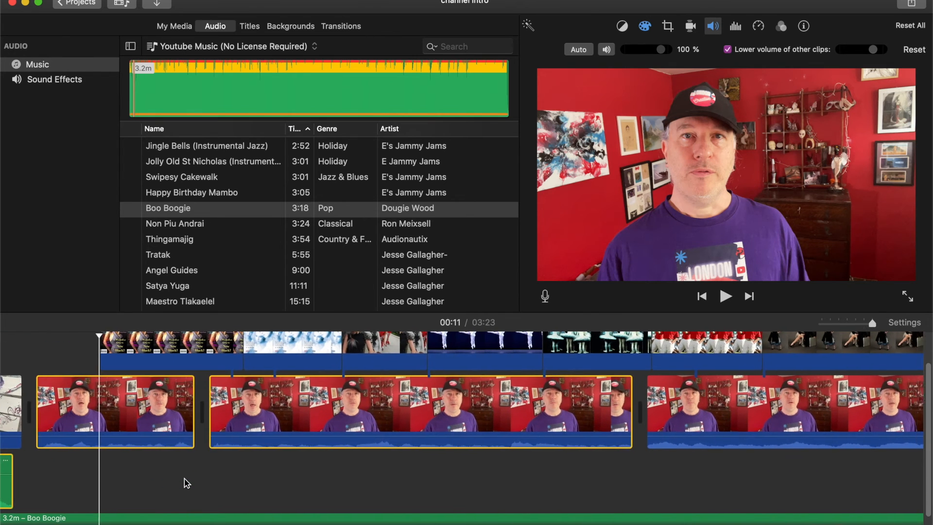
scroll(186, 482, down, 3)
scroll(186, 482, left, 2)
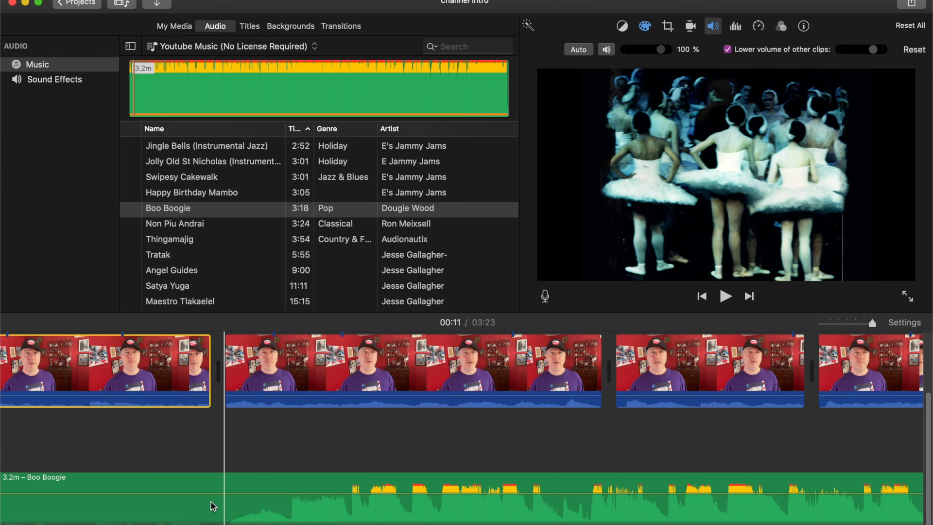
click(285, 388)
scroll(285, 388, right, 15)
scroll(285, 388, up, 1)
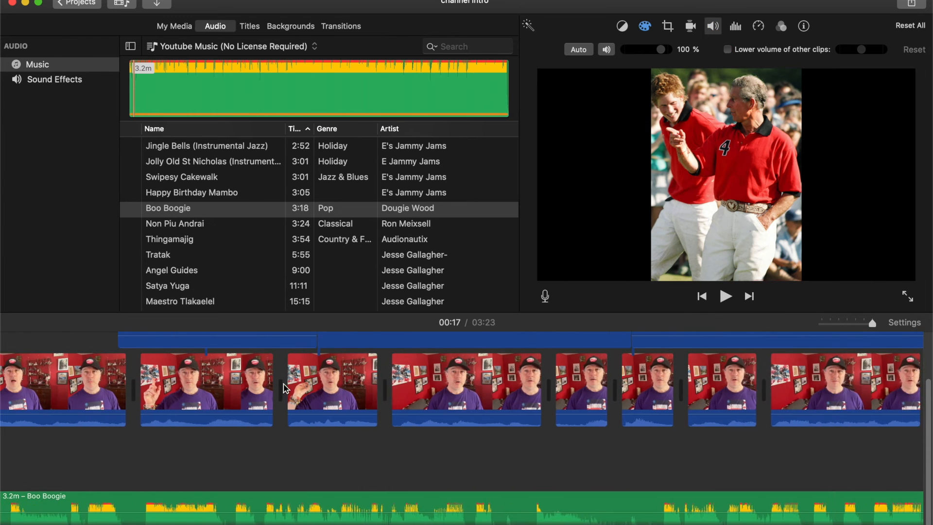
scroll(285, 388, right, 15)
scroll(285, 388, down, 2)
scroll(285, 388, right, 10)
click(727, 49)
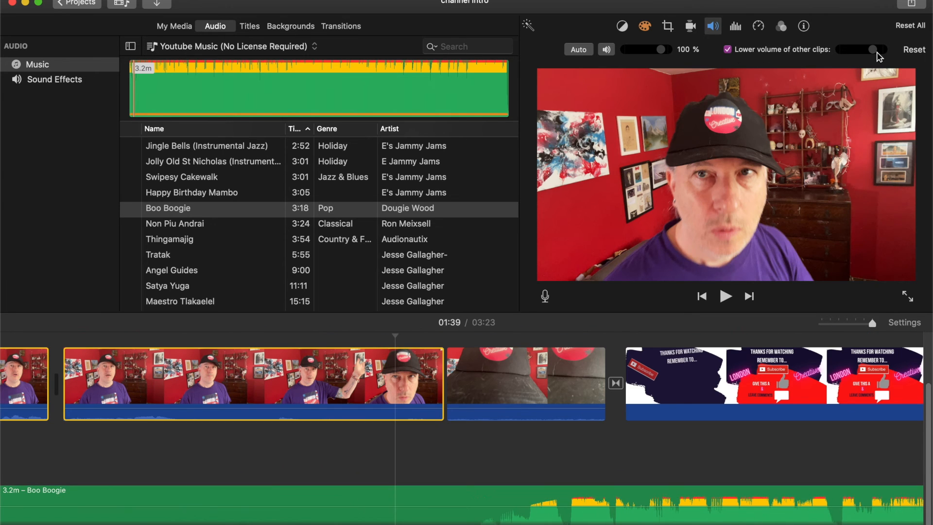
Split the last presenter clip before the cap close-up near the arm wave, and turn off Lower volume of other clips for the second part
scroll(467, 399, left, 2)
scroll(466, 400, down, 1)
click(380, 463)
key(super+b)
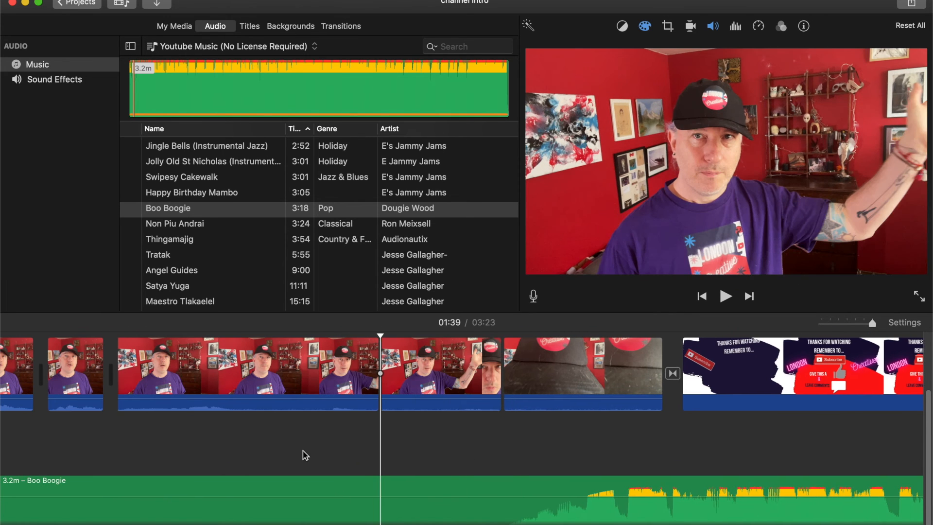
click(407, 369)
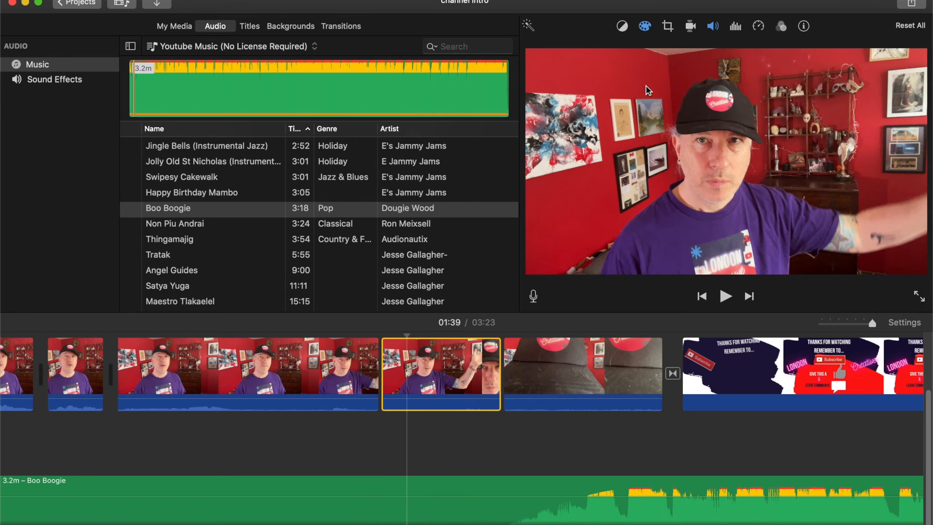
click(712, 26)
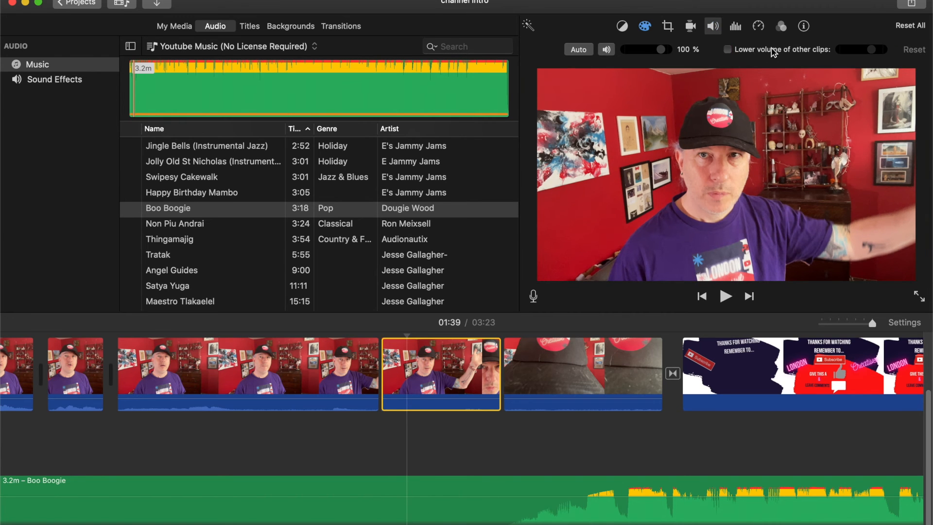
key(space)
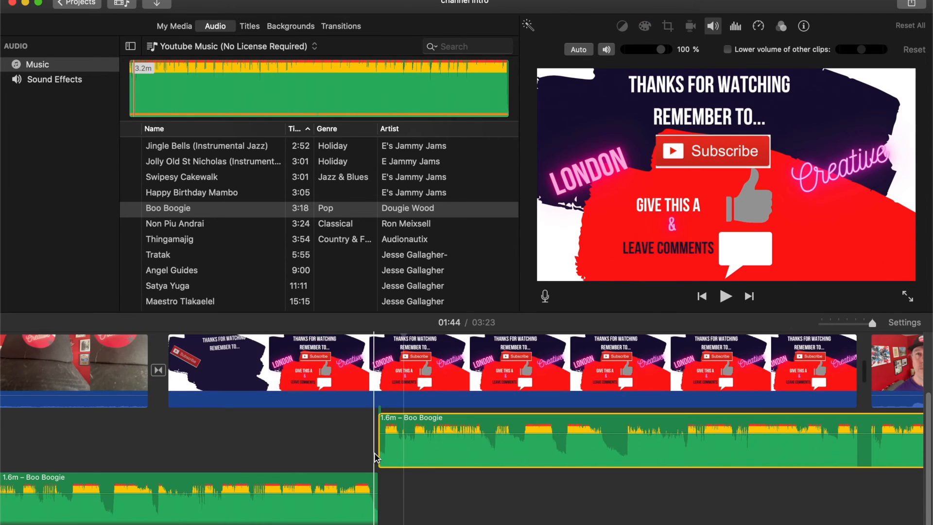
Split the Boo Boogie music near the end of the video and trim the second part's start so only the song's closing seconds remain
scroll(376, 455, right, 15)
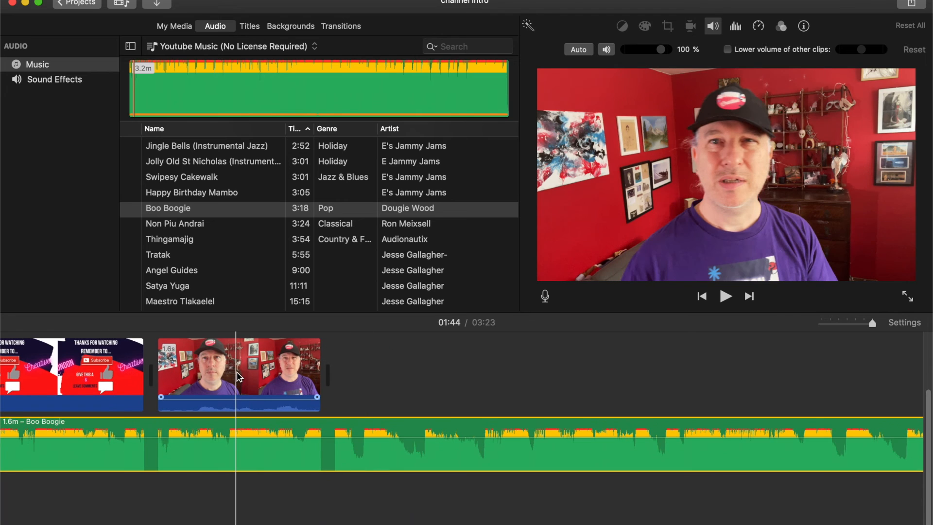
right_click(478, 438)
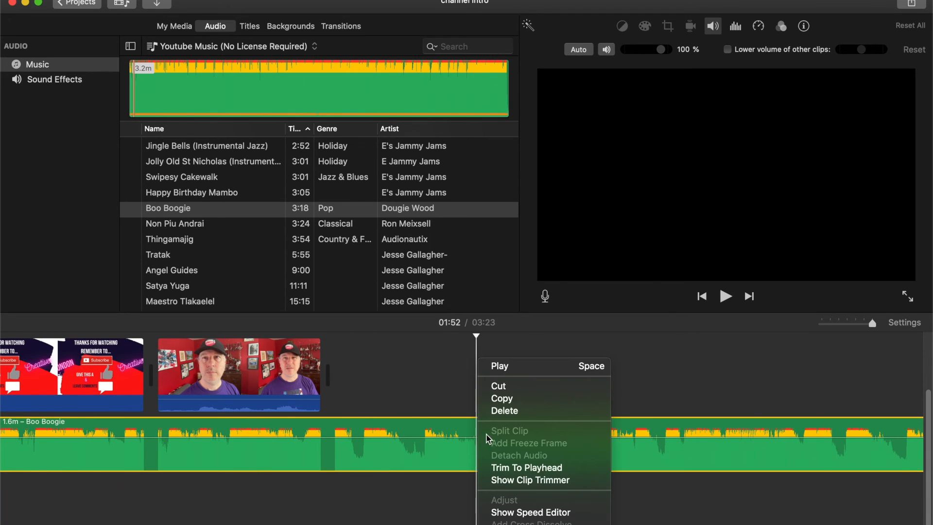
click(271, 446)
right_click(279, 439)
click(292, 432)
drag(292, 432, 792, 482)
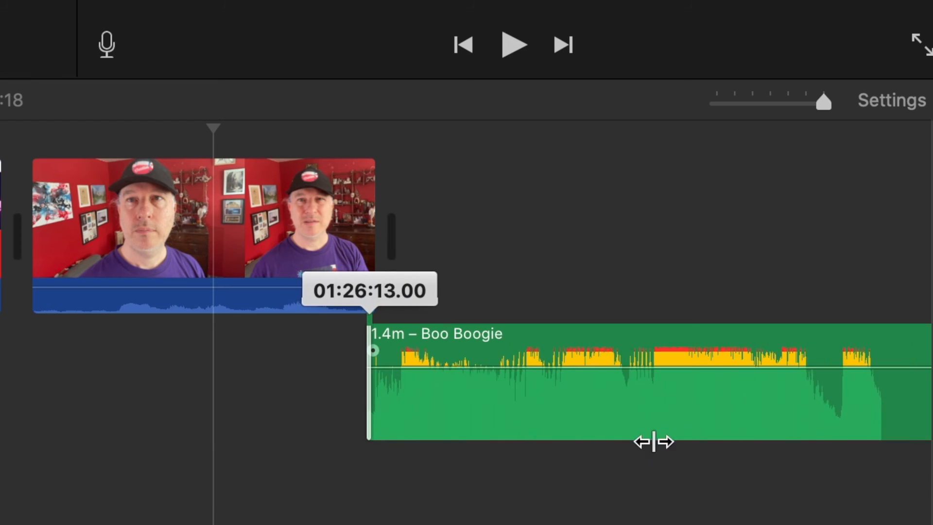
drag(654, 441, 928, 439)
drag(370, 388, 368, 389)
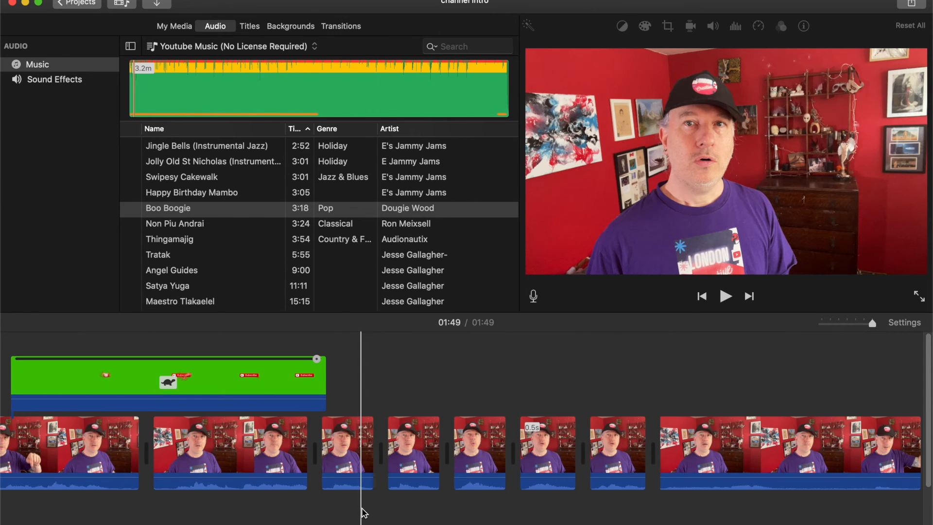
click(277, 391)
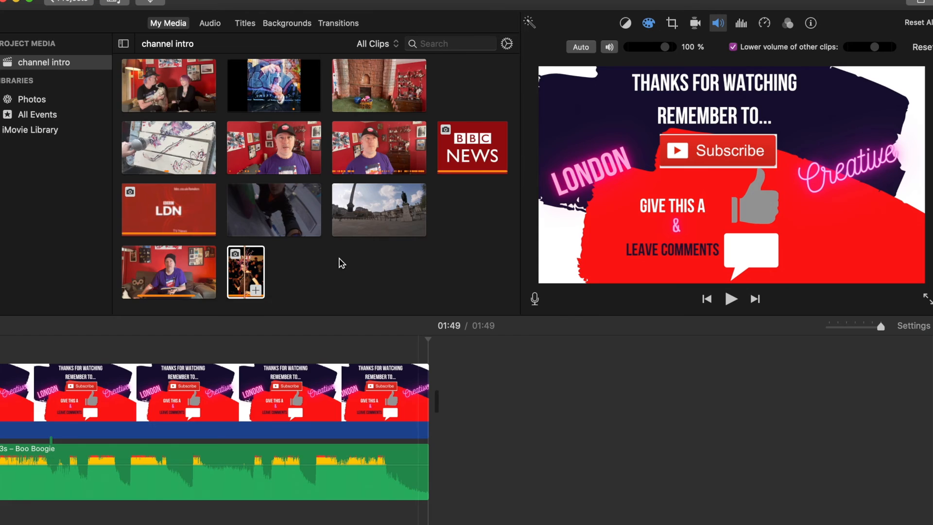
scroll(339, 263, up, 10)
scroll(339, 263, up, 6)
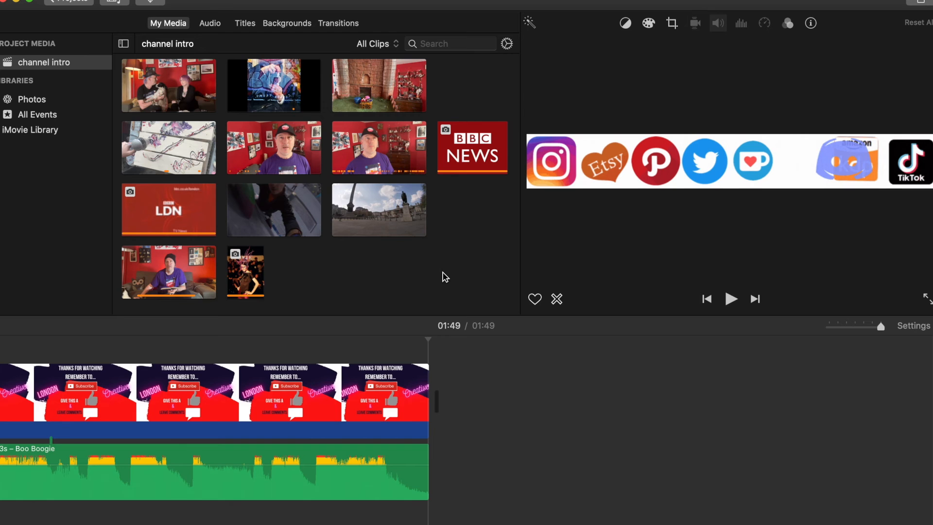
scroll(580, 461, up, 3)
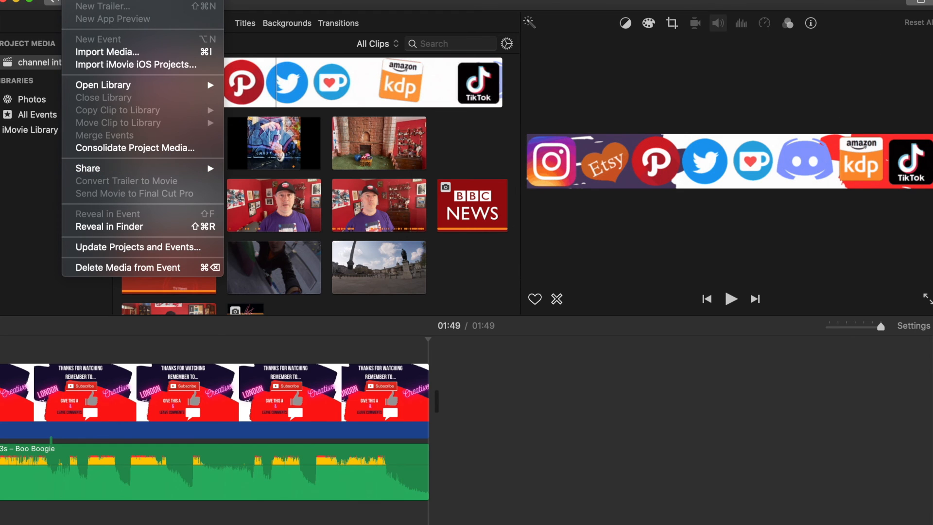
Export the finished movie as a file titled "001 2021 channel intro" and save it
mouse_move(84, 172)
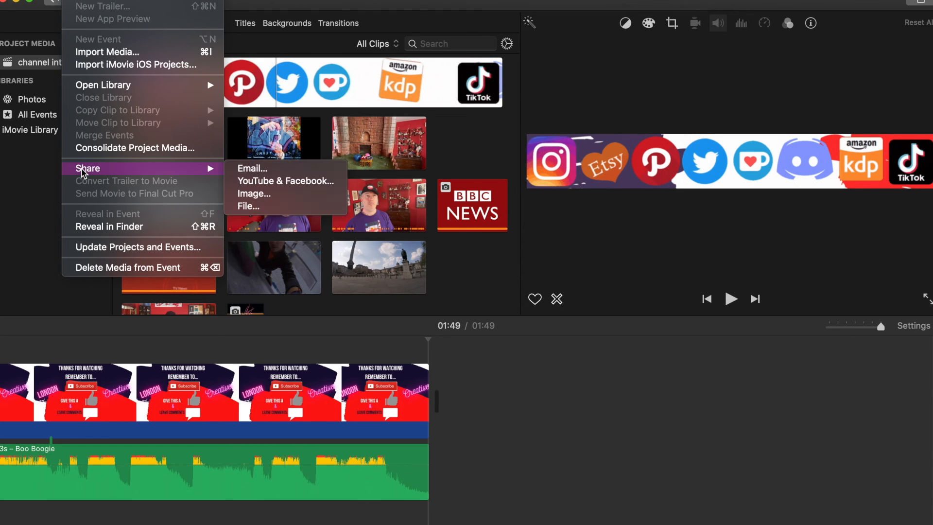
click(243, 206)
click(469, 97)
text(001)
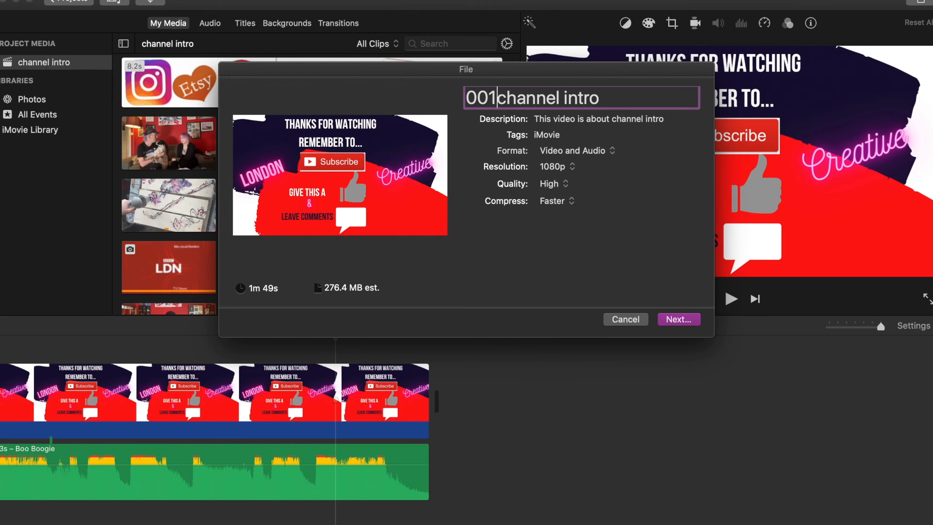
text( 20)
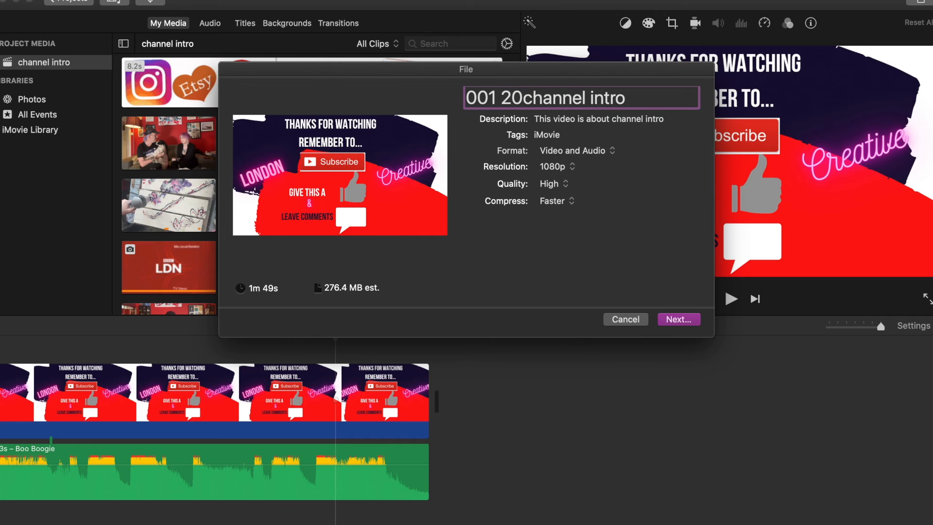
text(21)
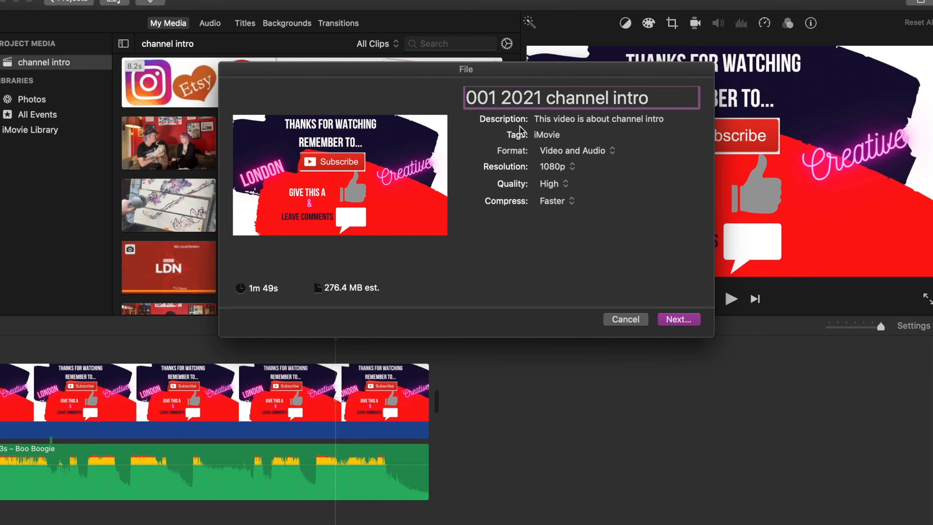
click(678, 319)
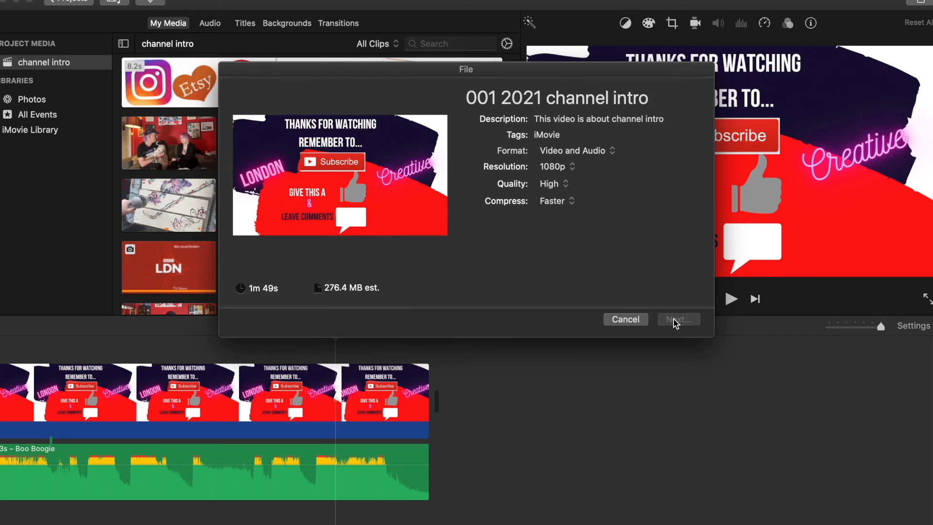
key(Return)
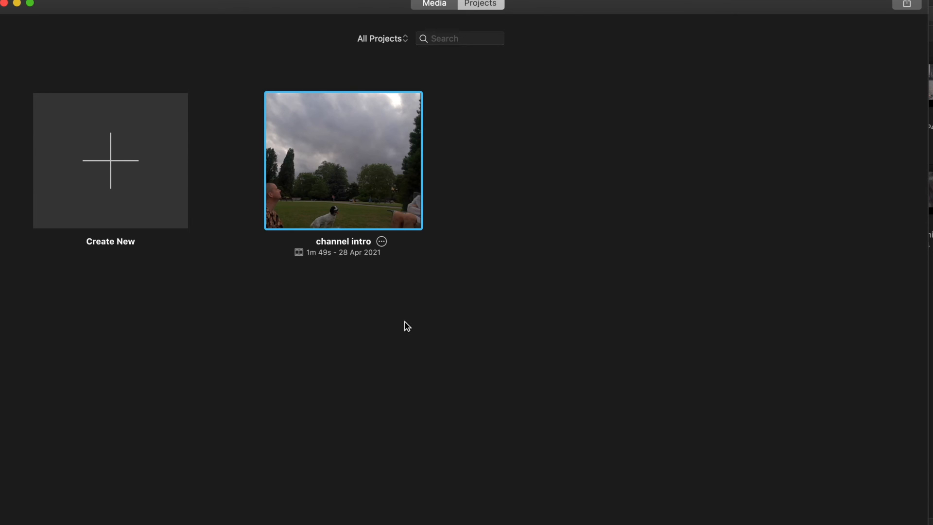
Delete the channel intro project from the projects overview, allowing its media to be copied into the library
click(381, 242)
click(409, 343)
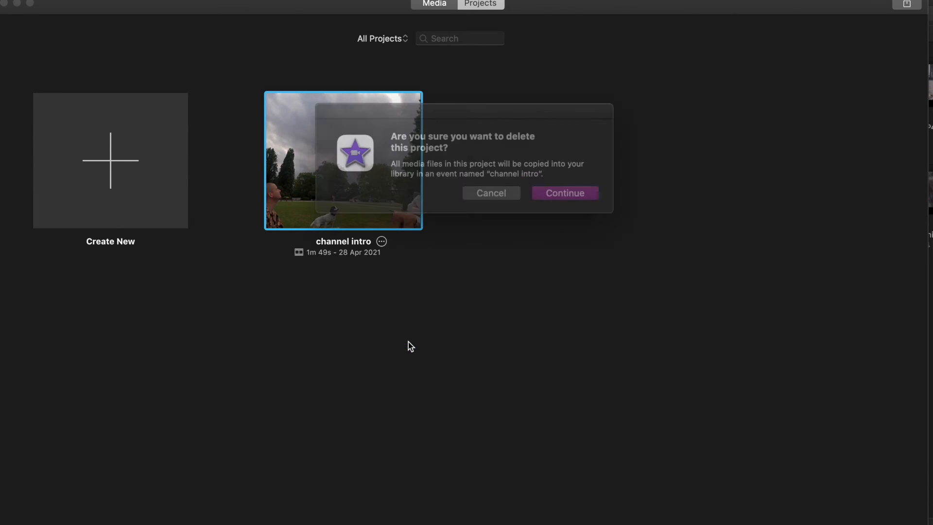
click(555, 191)
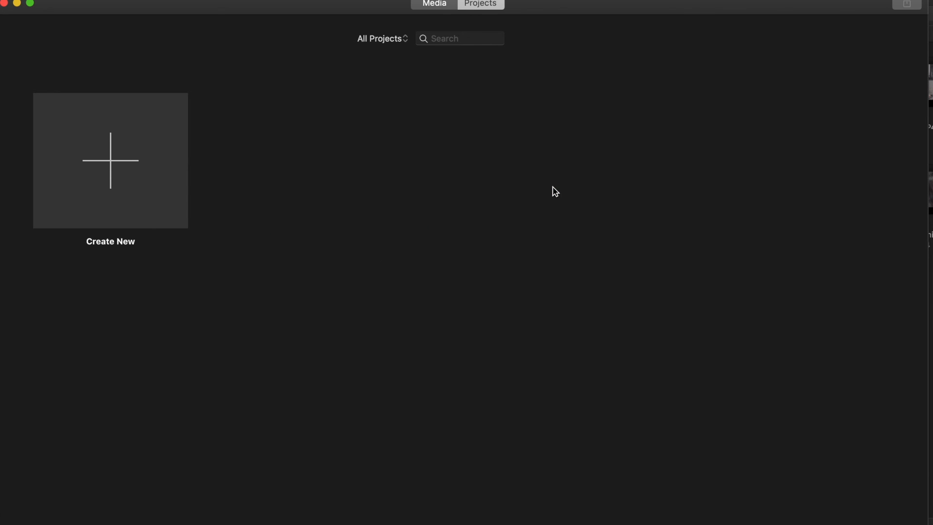
Delete all render files from the open libraries in the iMovie preferences, and close the preferences
click(43, 0)
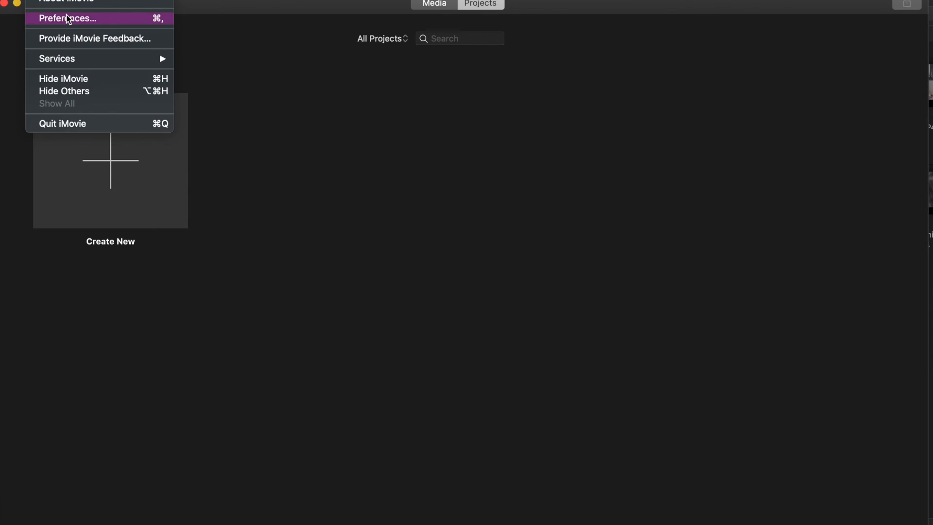
click(63, 16)
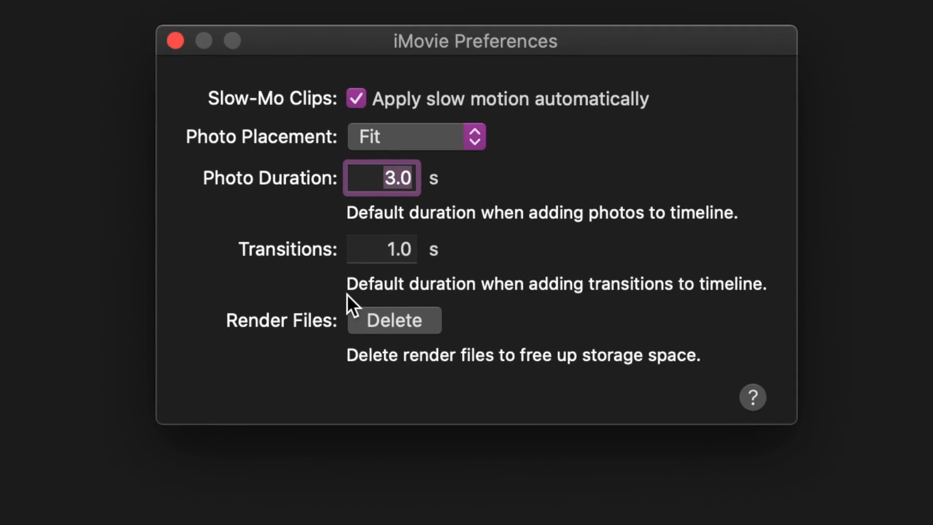
click(365, 355)
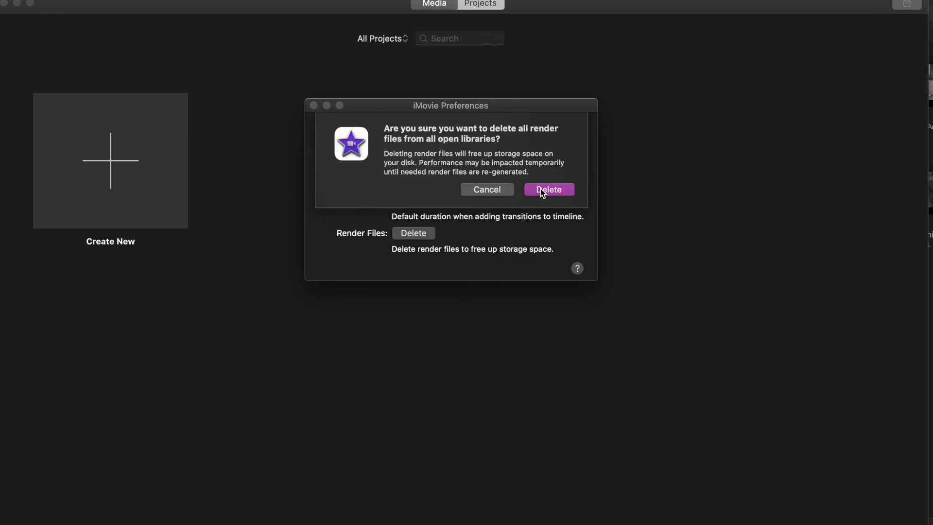
click(543, 189)
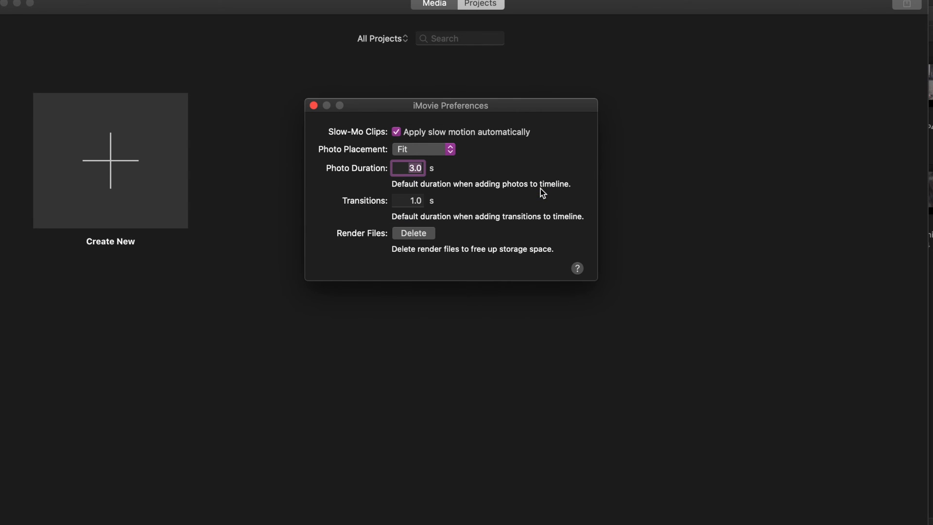
click(314, 106)
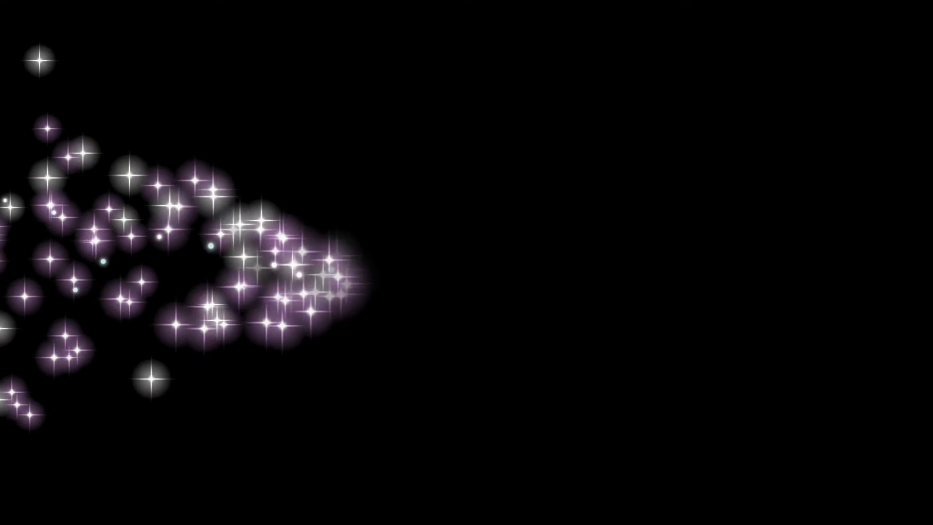